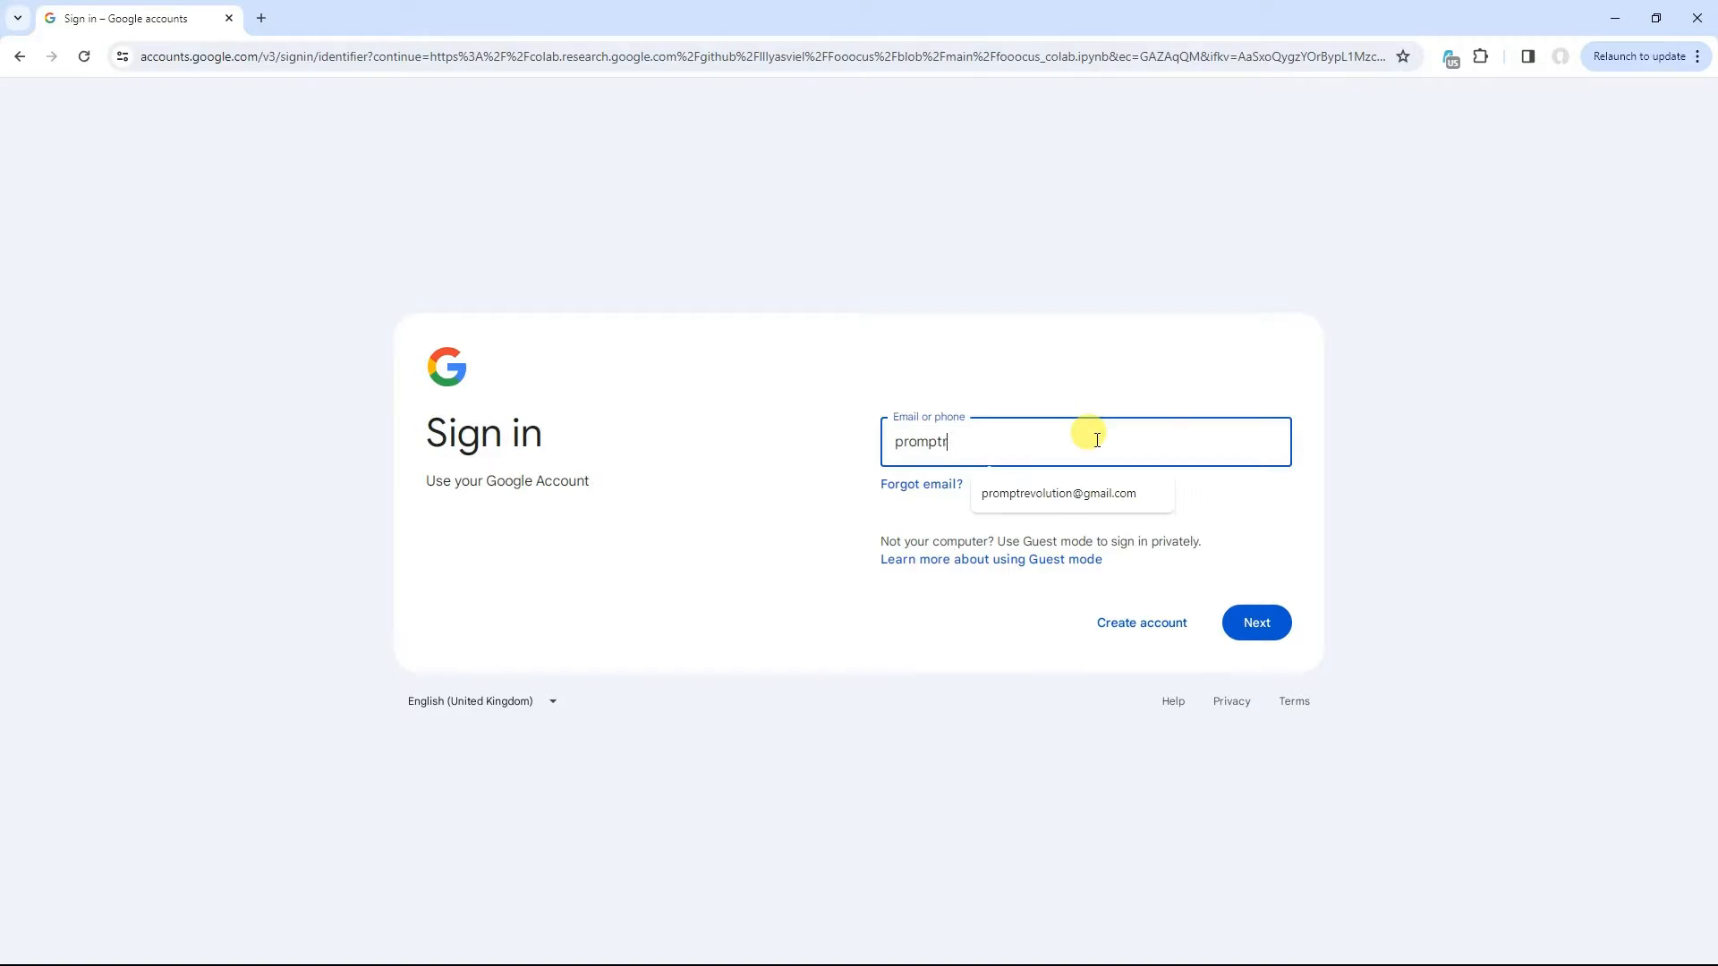
Sign in to Google with the account's email address to open the fooocus_colab.ipynb notebook
text(il.com)
click(1260, 628)
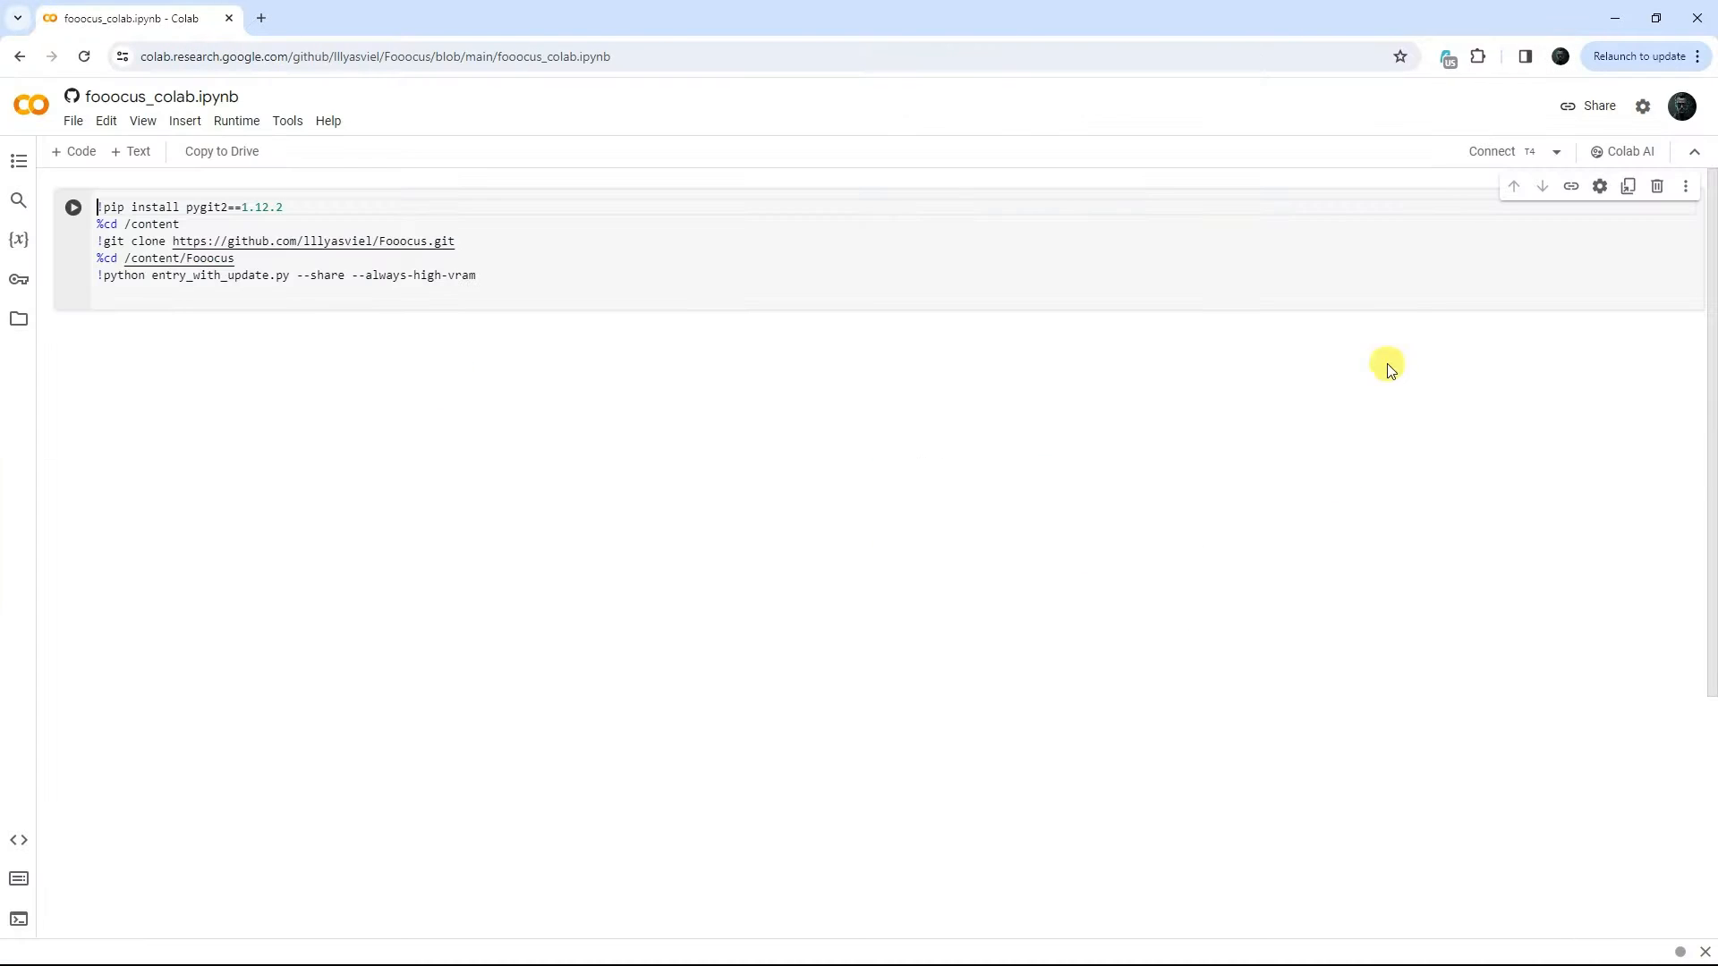
Connect the notebook to the T4 runtime and run the Fooocus install cell despite its external authorship
click(1502, 158)
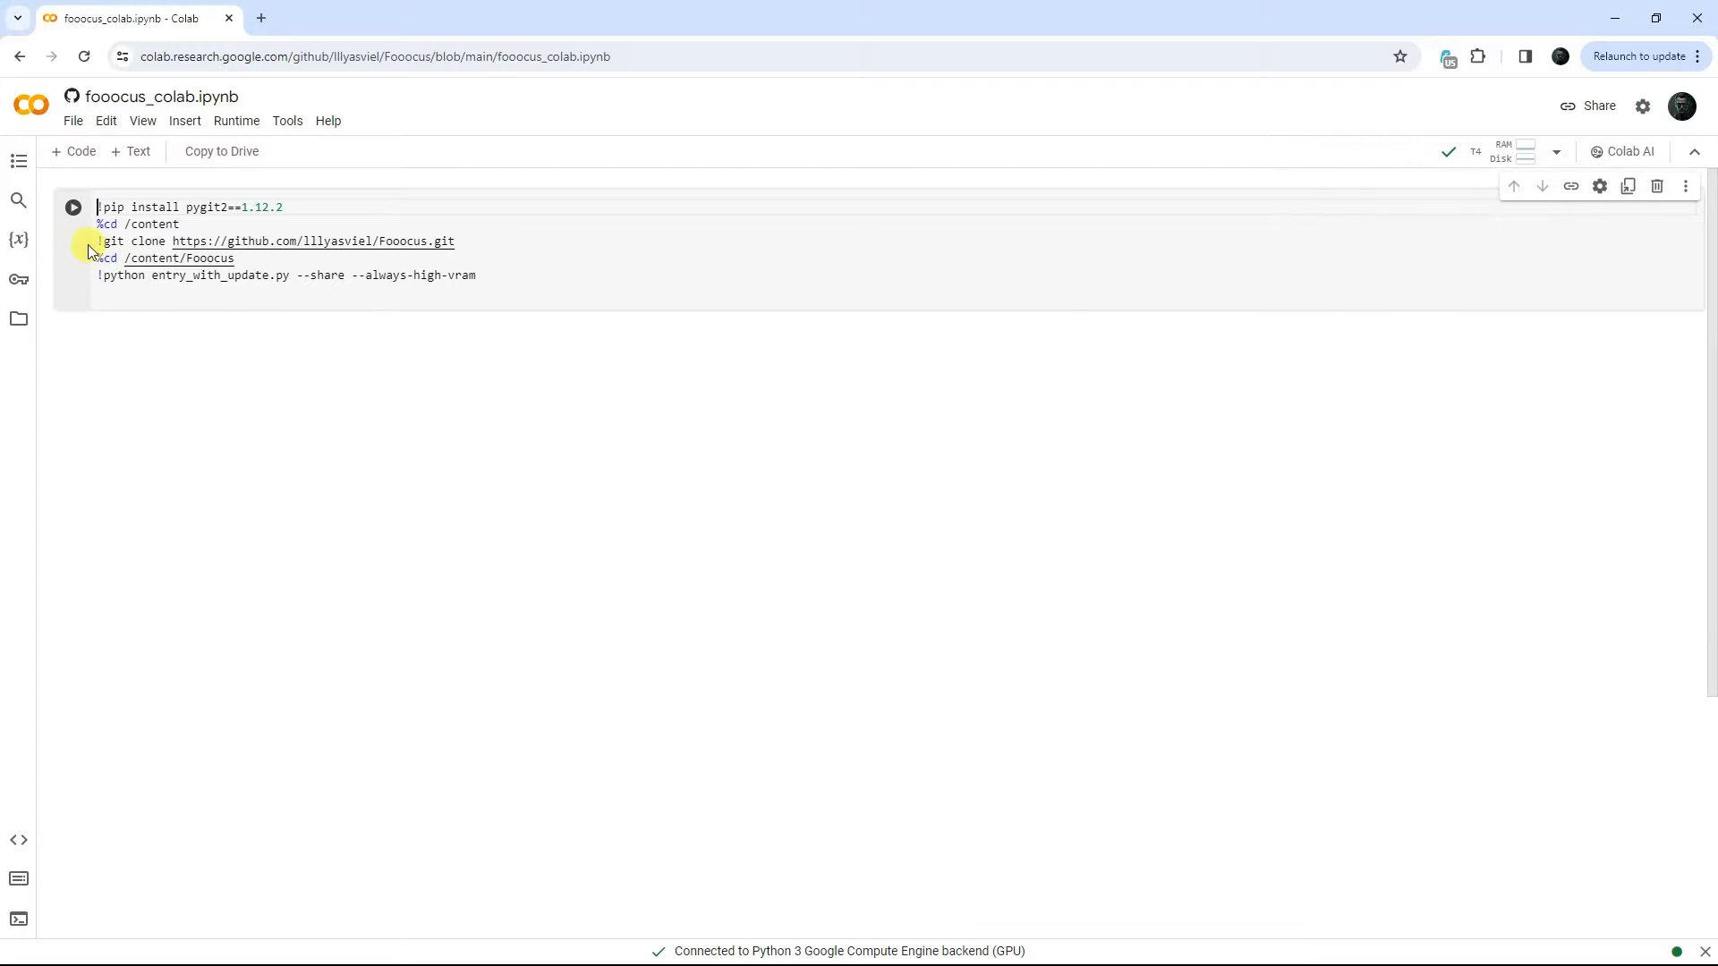
click(73, 209)
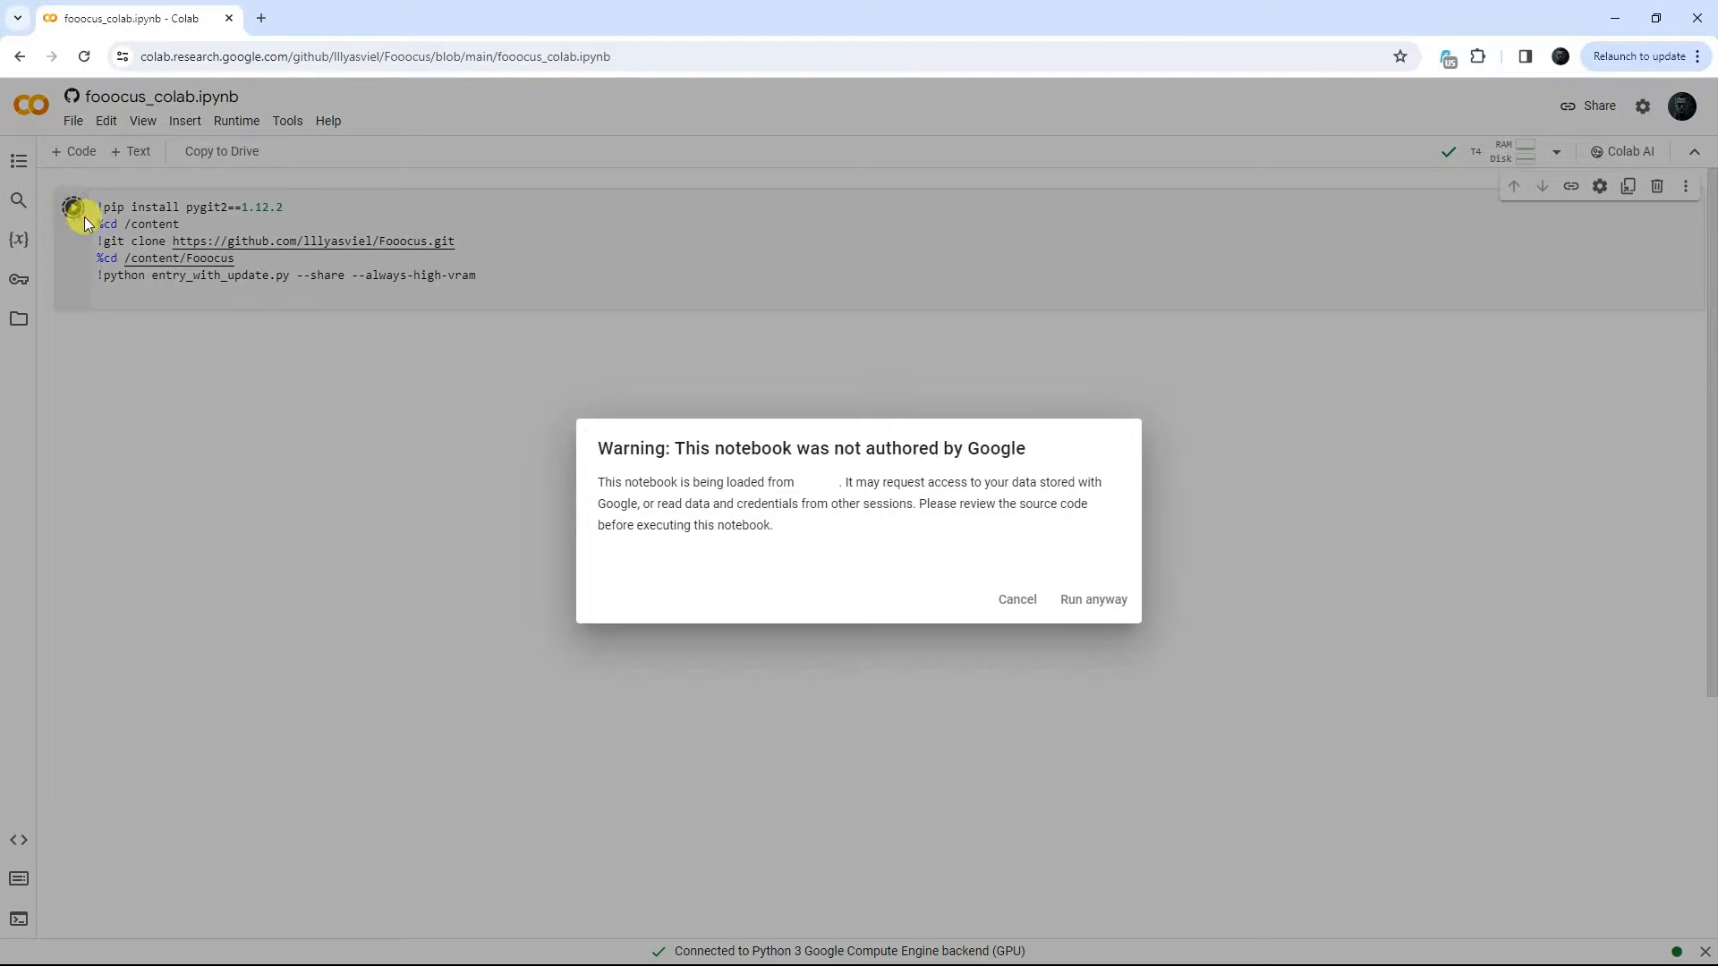
click(1112, 607)
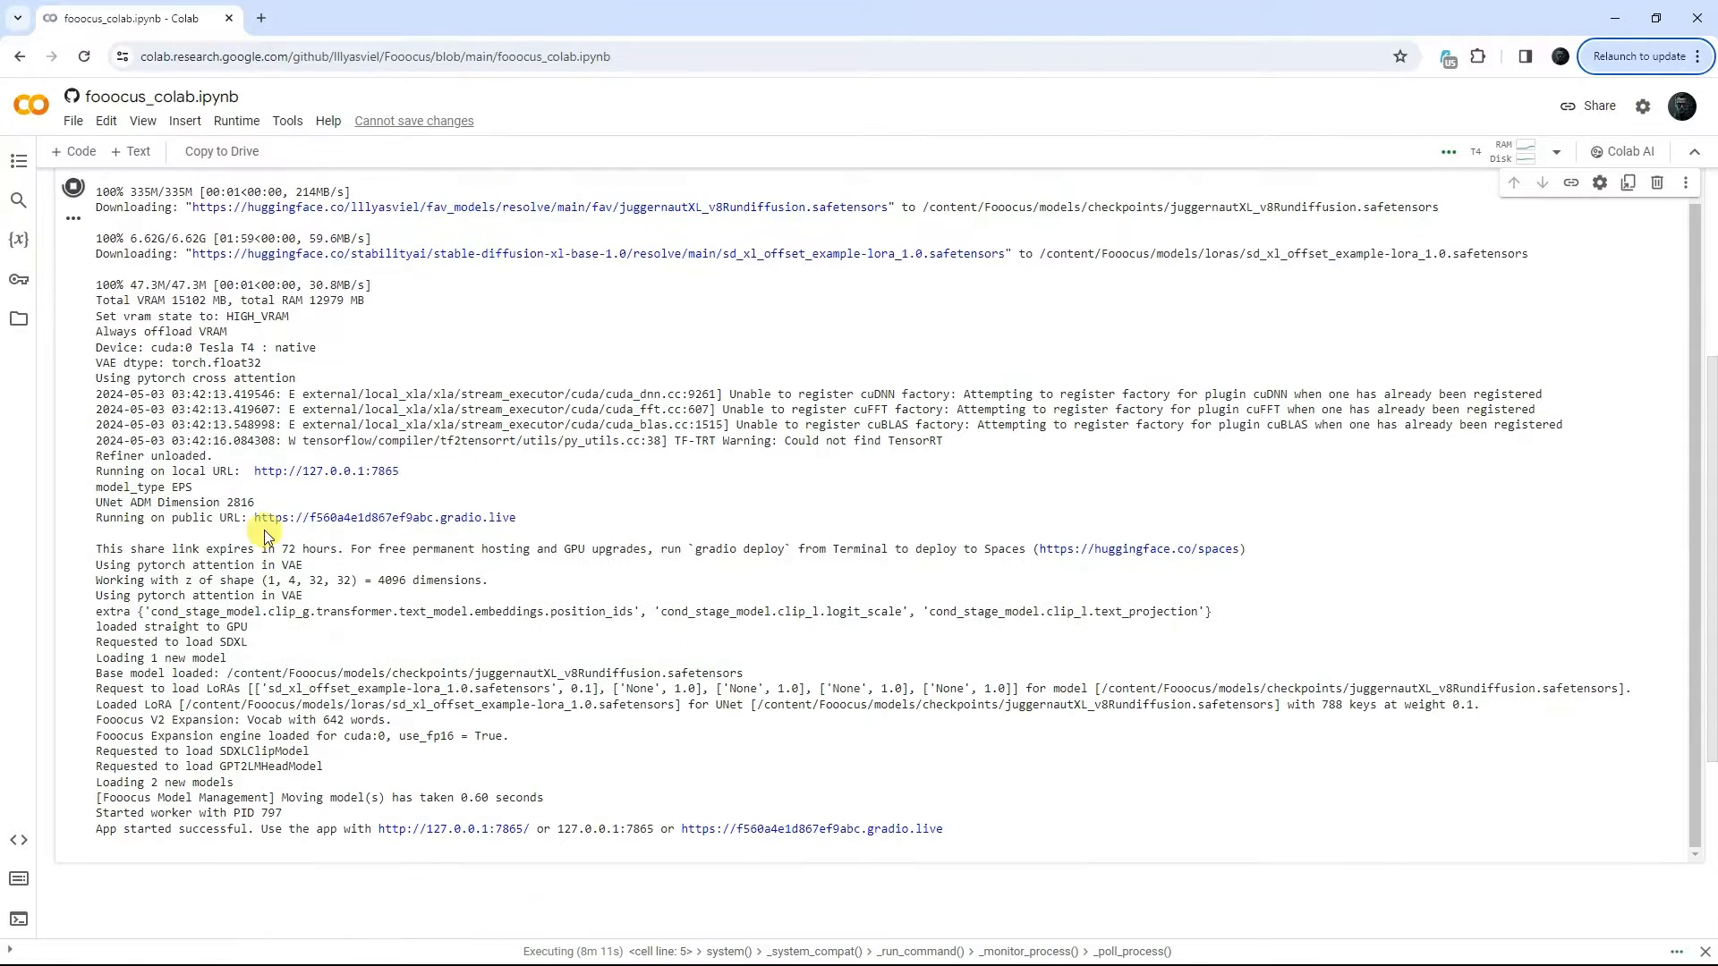
Open the Fooocus web interface through the public Gradio URL in the cell output
drag(96, 517, 517, 517)
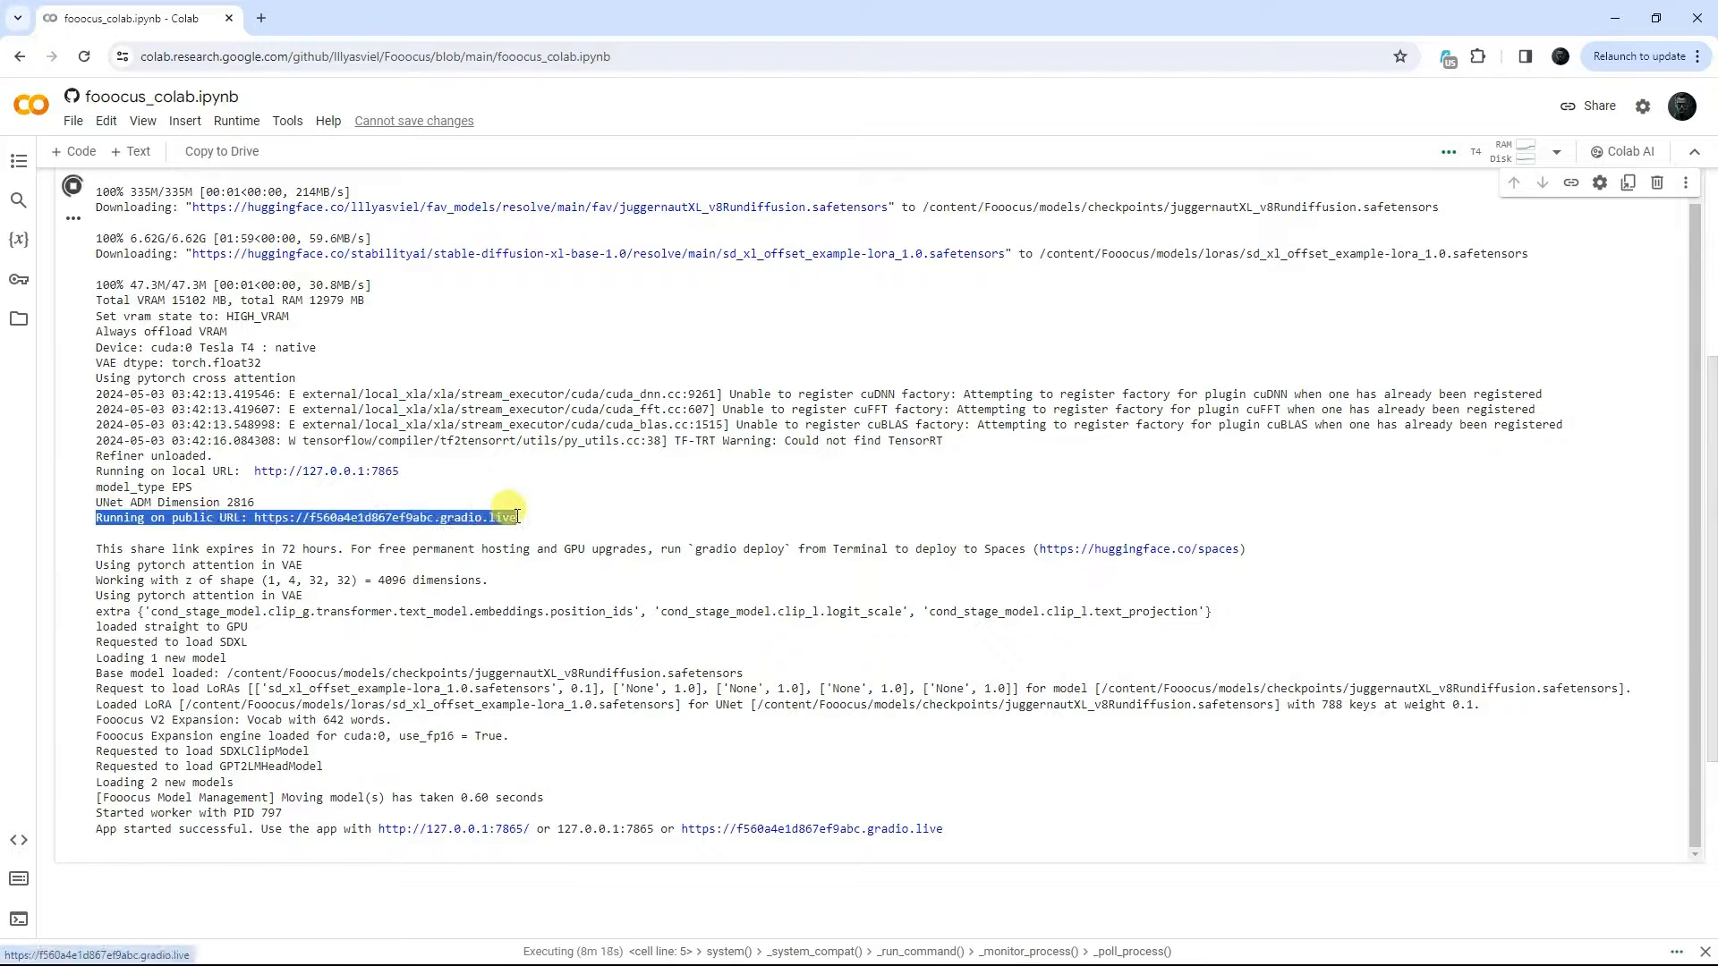
click(575, 521)
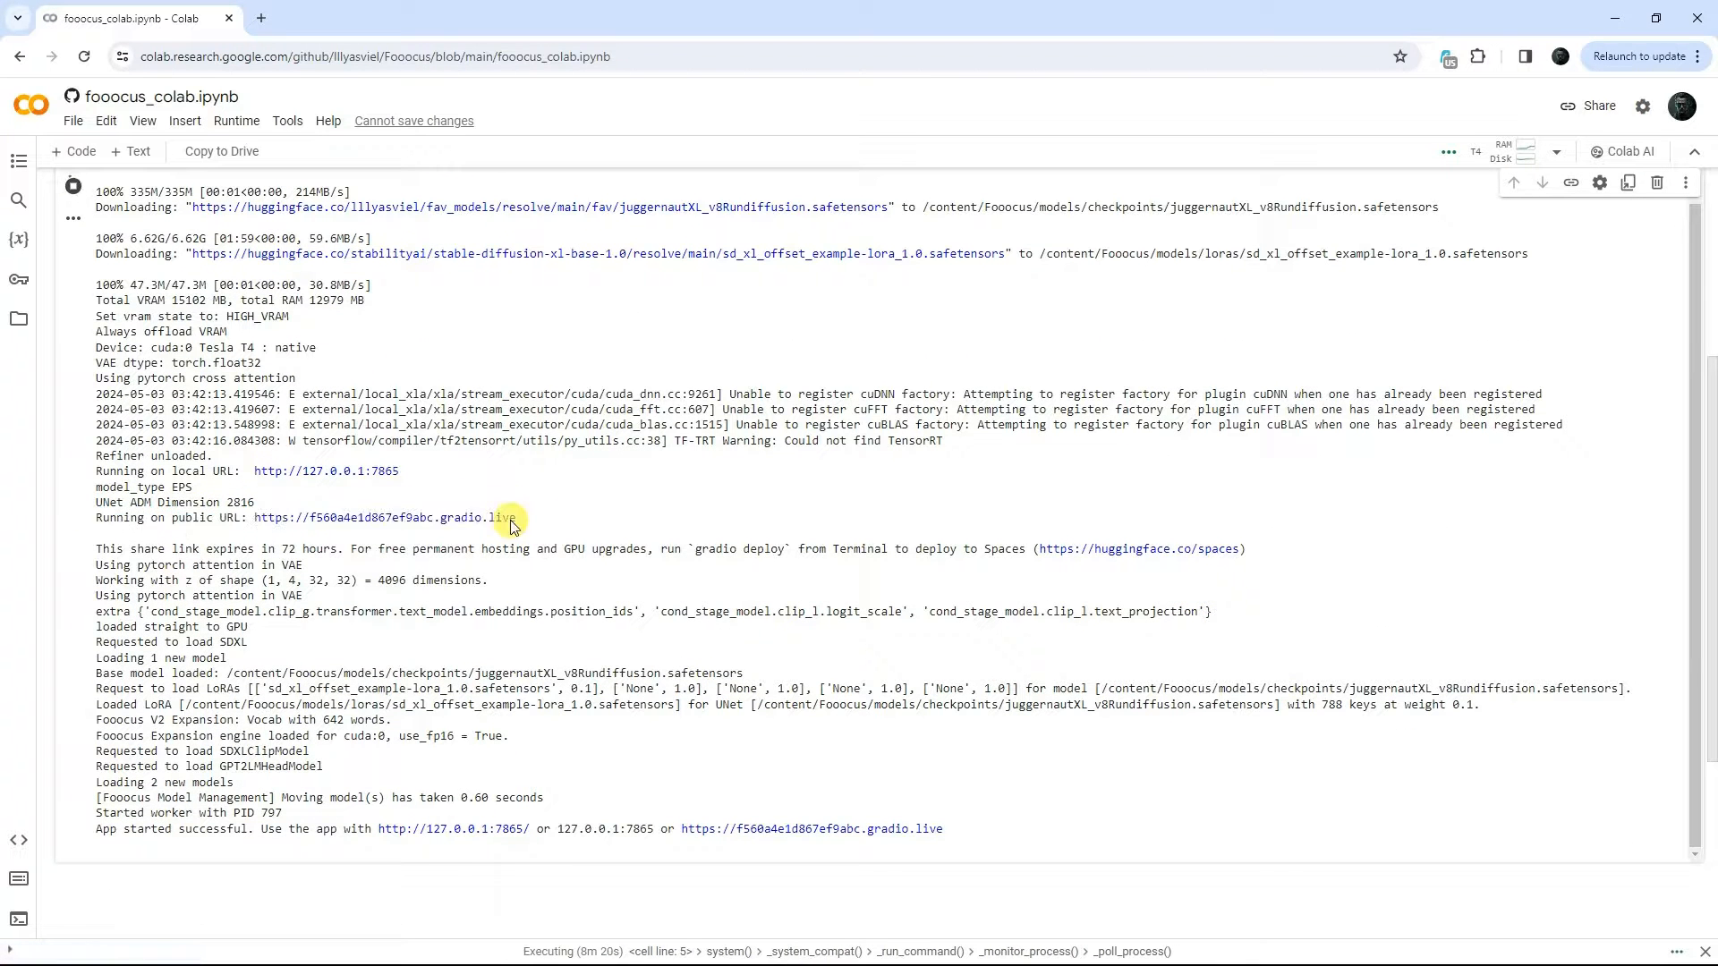
click(403, 518)
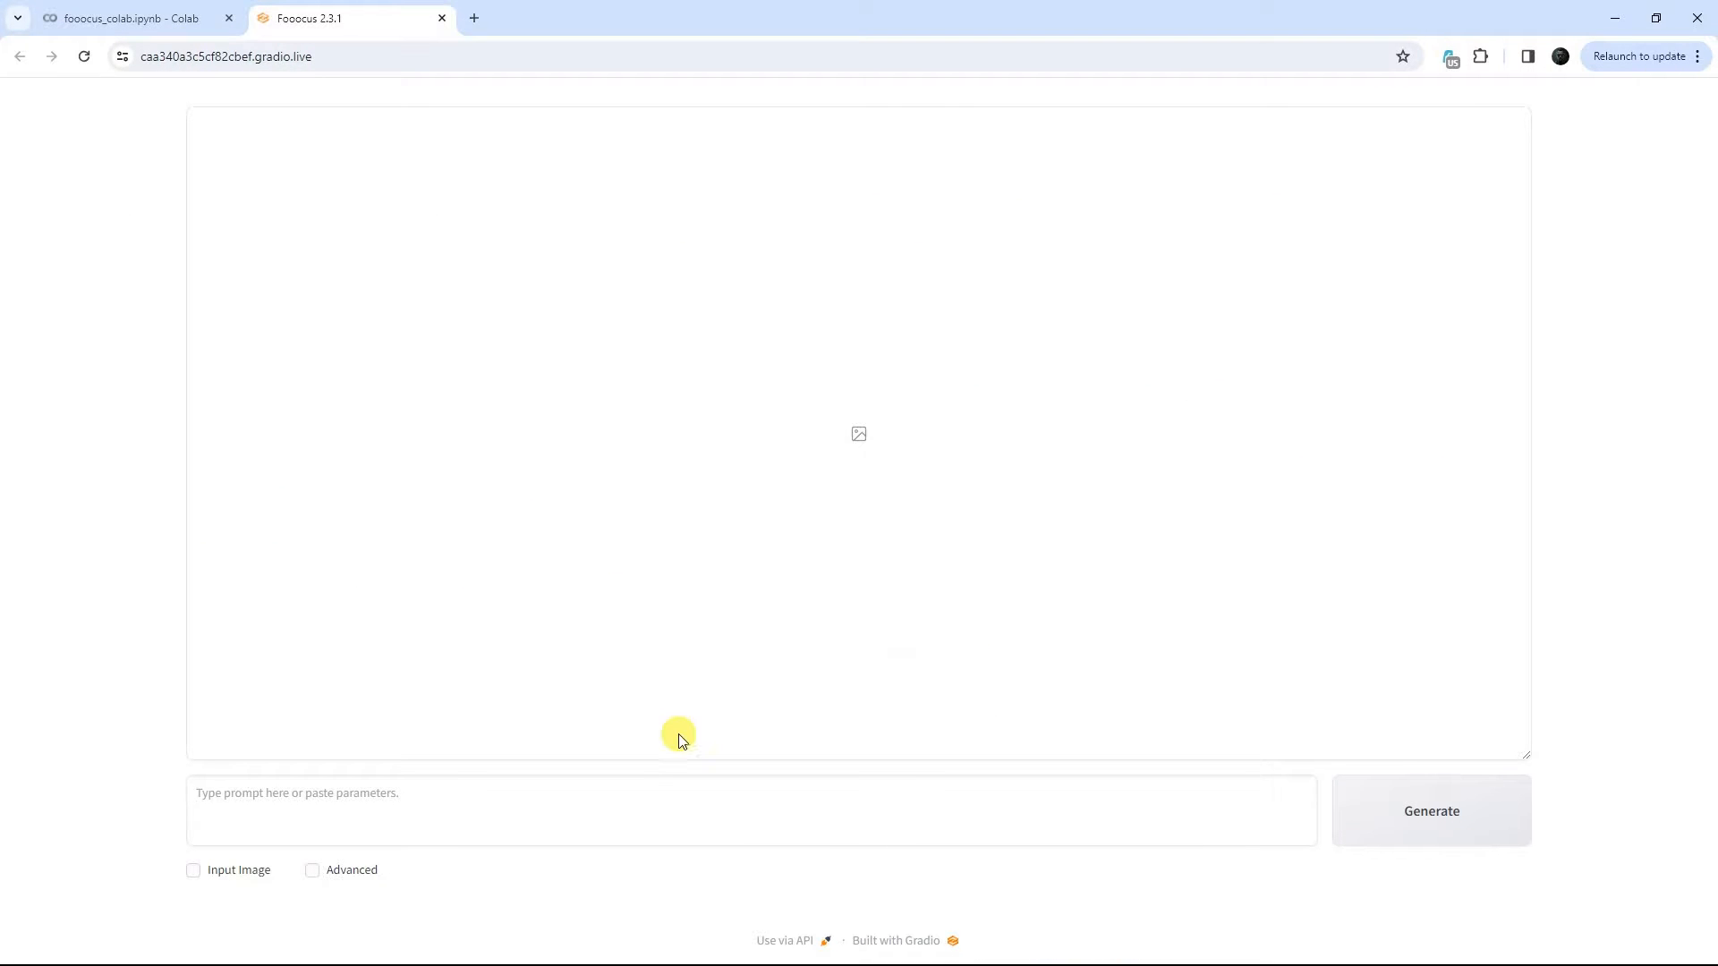
Generate images from a comma-separated prompt: masterpiece, best quality, girl, wavy red hair, ponytail, freckles, necklace, upper body, blurry foreground, dappled sunlight, smile, hyper detailed photography, realistic
click(615, 795)
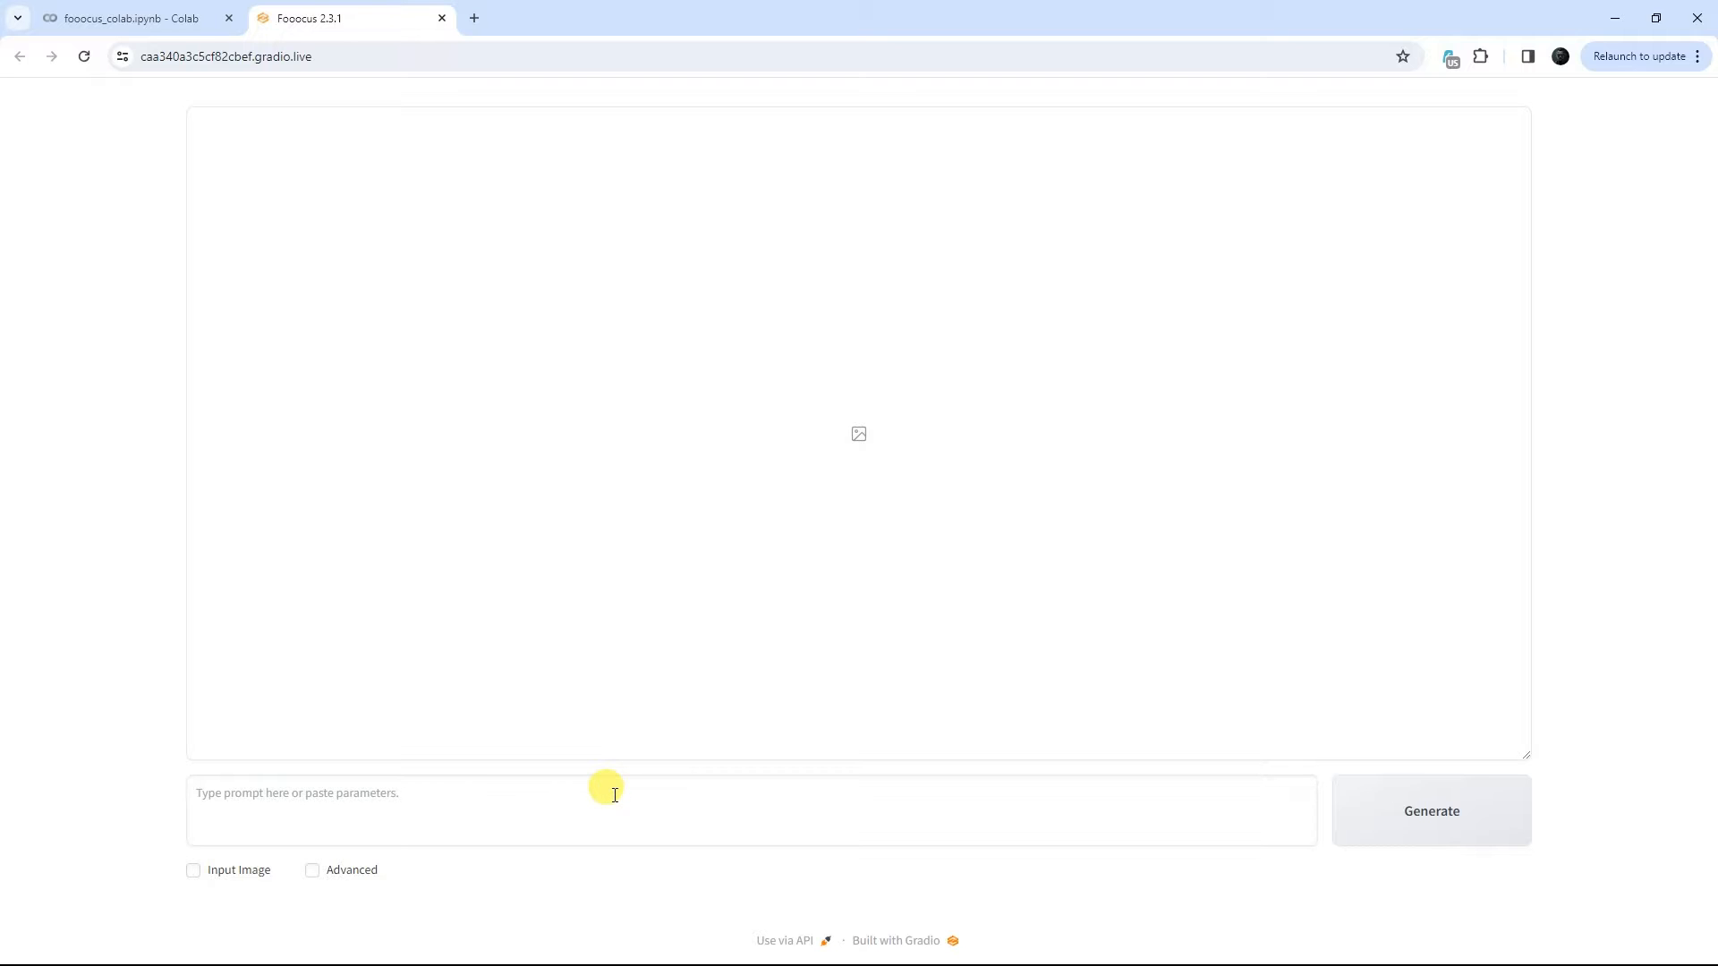
text(masterpiece, best quality, girl, collarbone, wavy hair, looking at viewer, blurry foreground, upper body, necklace, contemporary, plain pants, intricate, print, pattern, ponytail, freckles, red hair, dappled sunlight, smile, happy, hyper detailed photography, realistic)
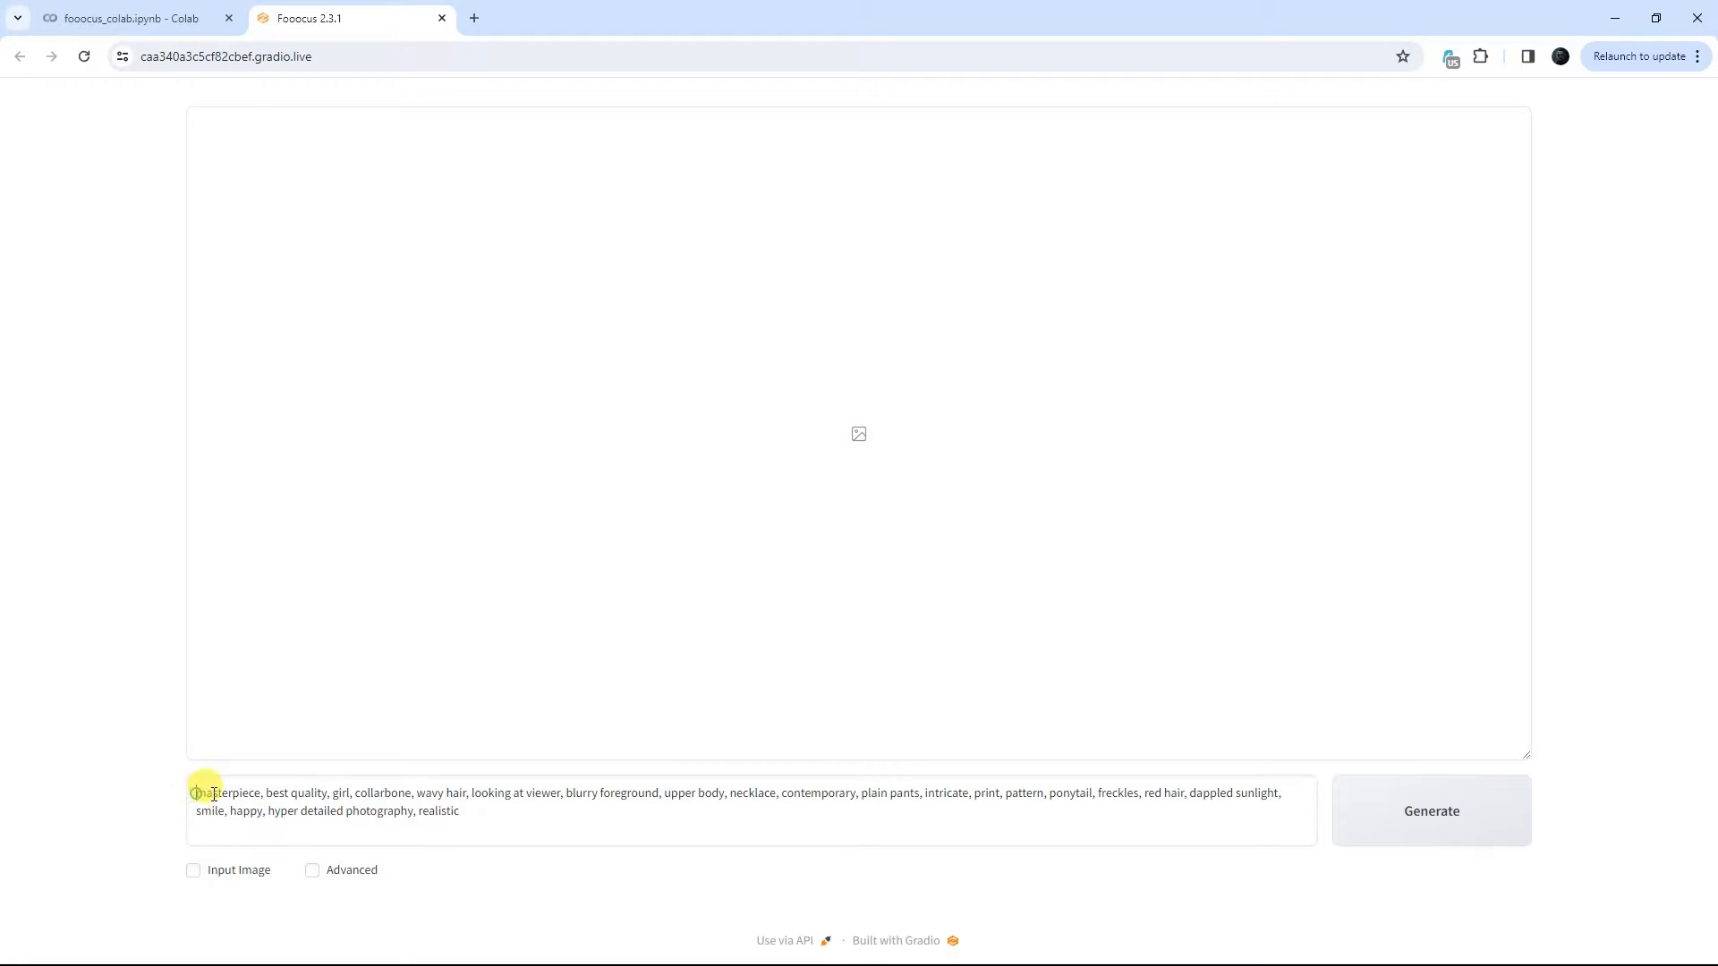
drag(240, 793, 1285, 808)
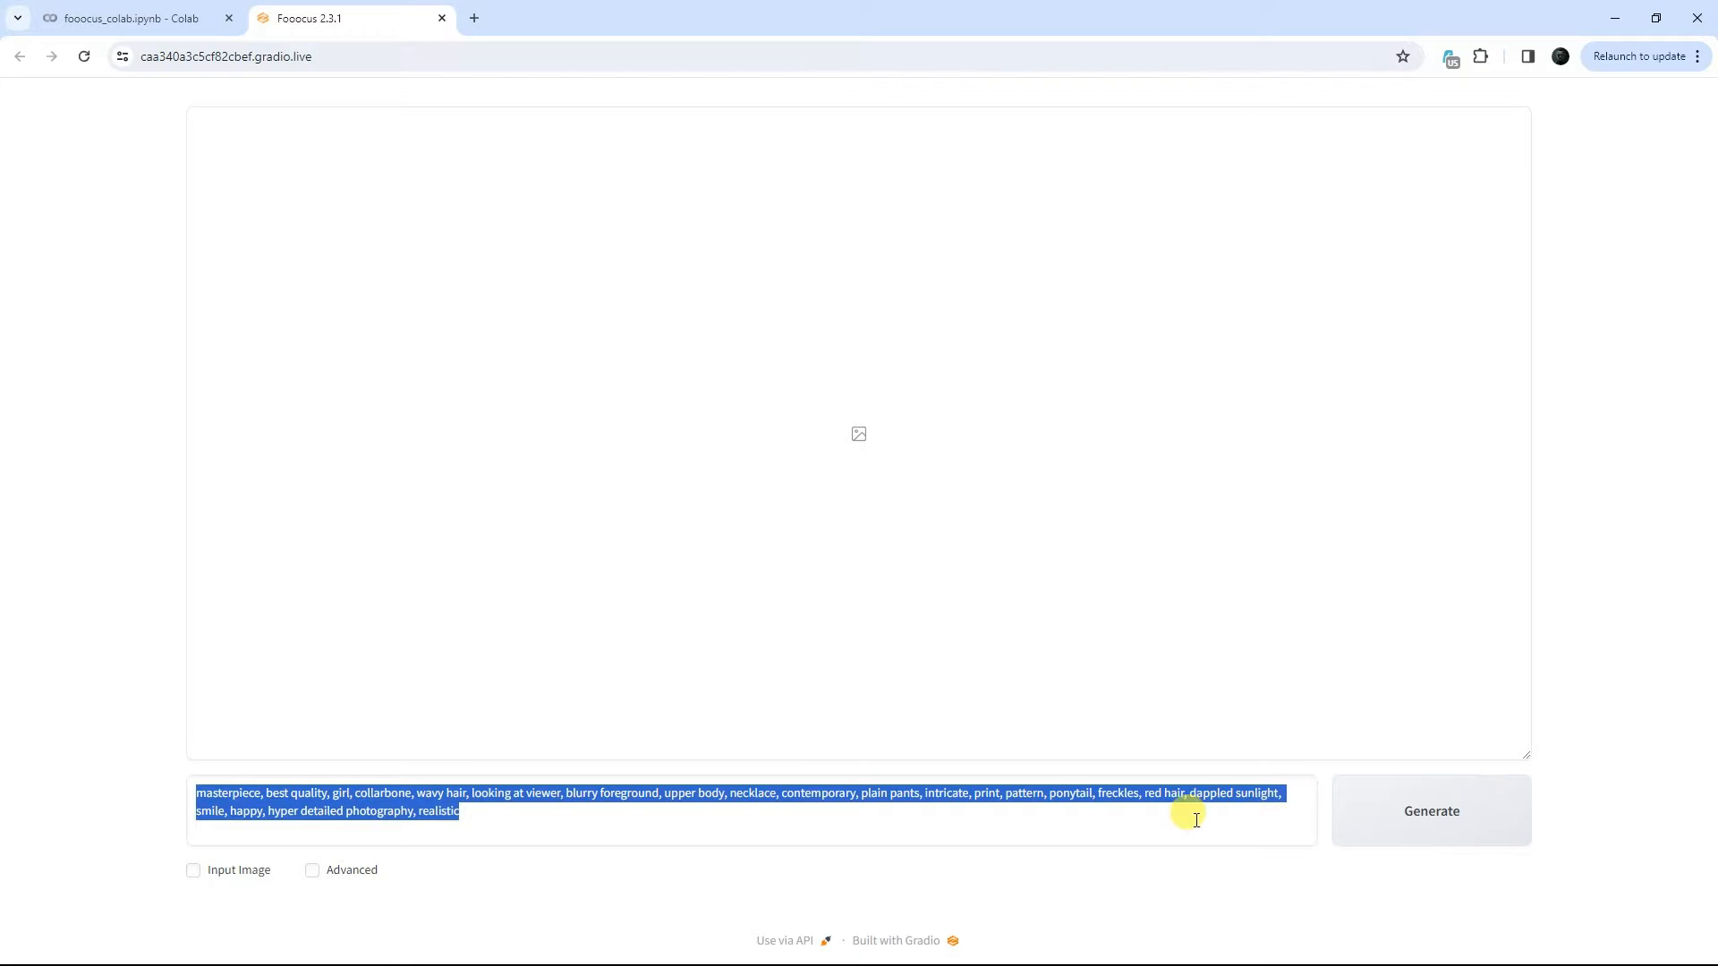
click(552, 817)
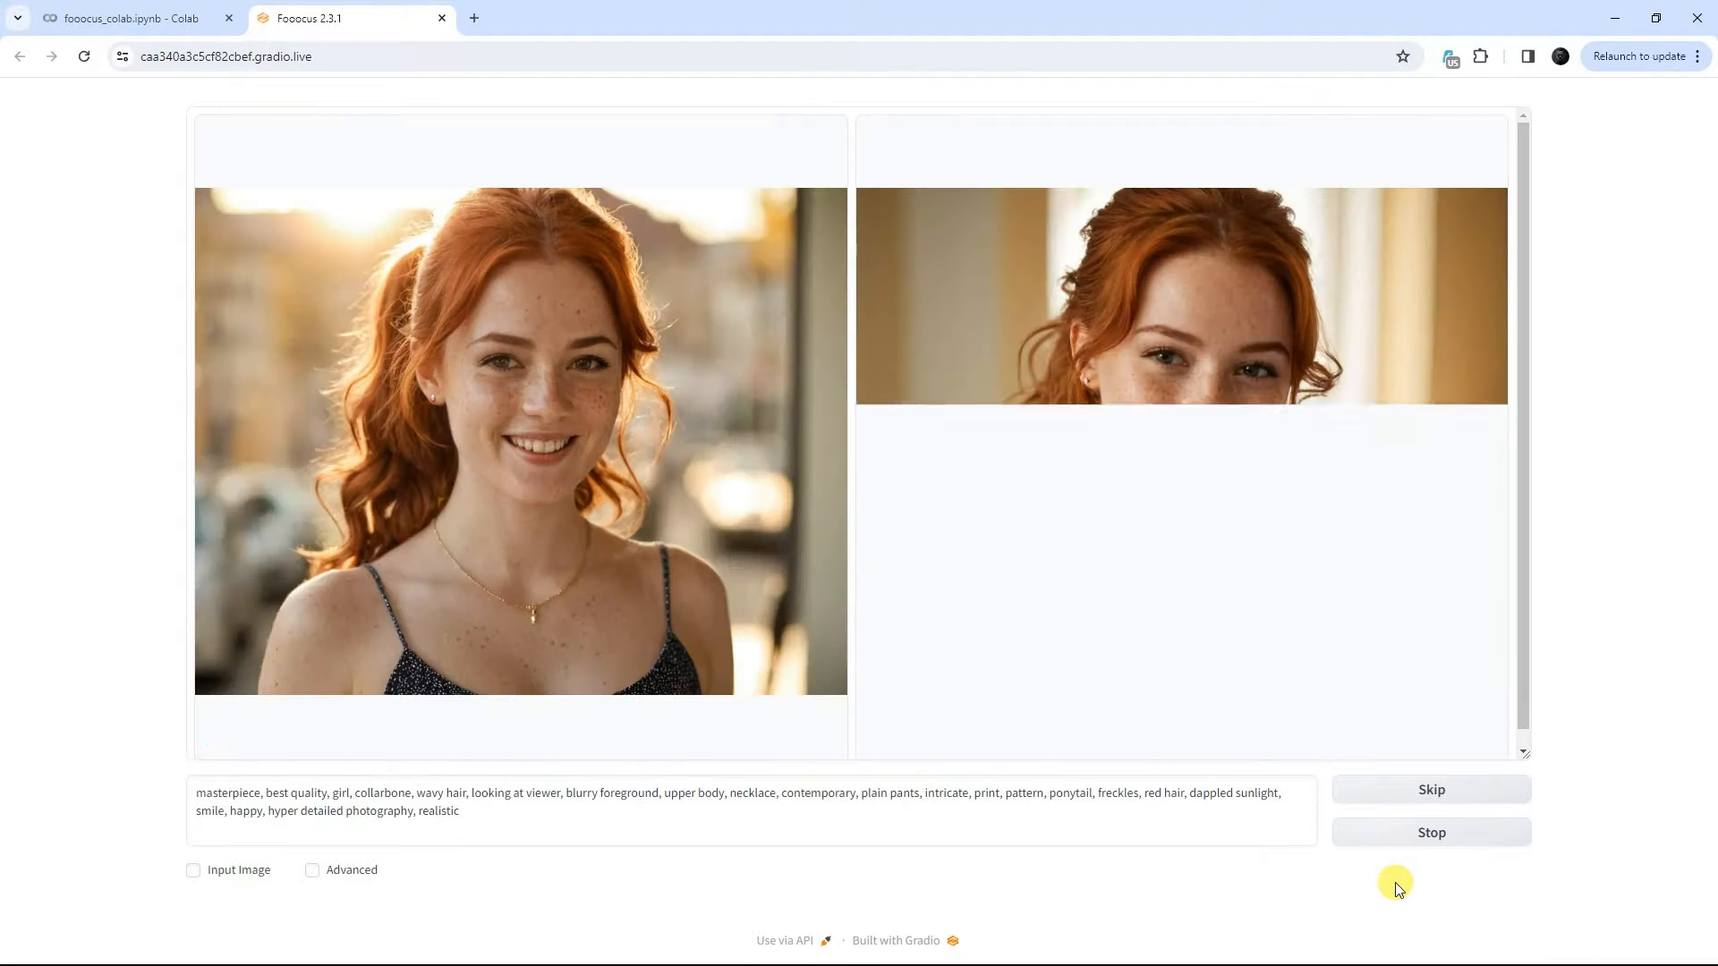
View the two generated portraits of the red-haired girl at full size and close the viewer
click(860, 635)
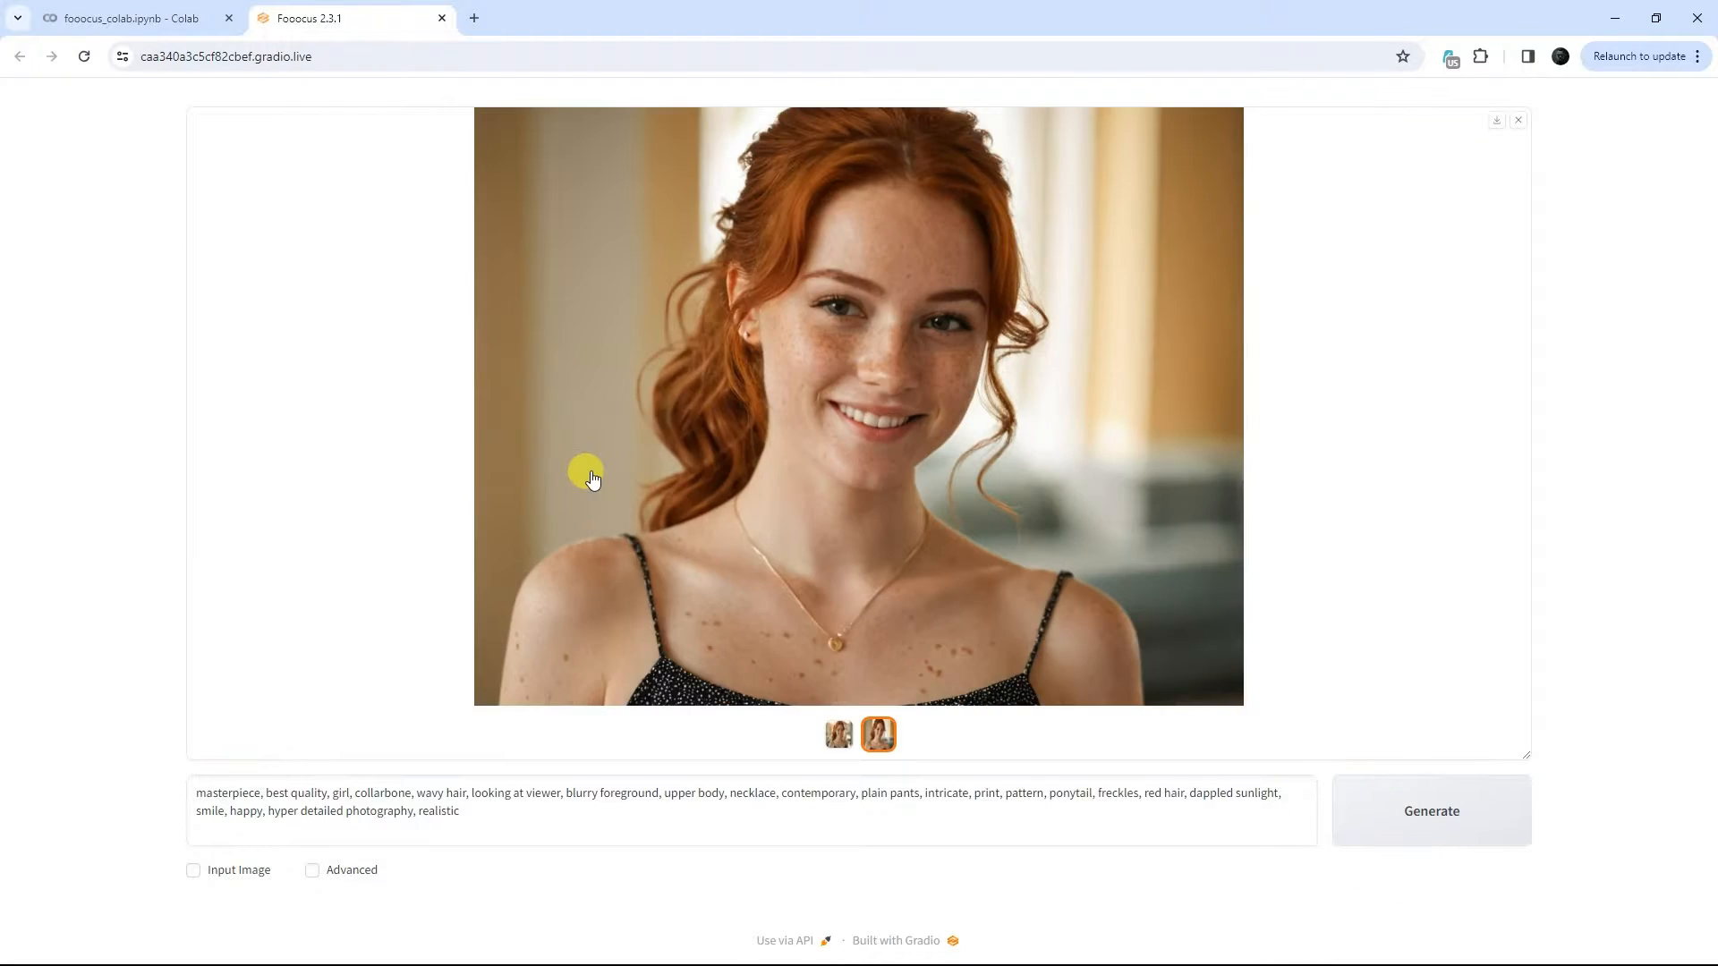
click(584, 469)
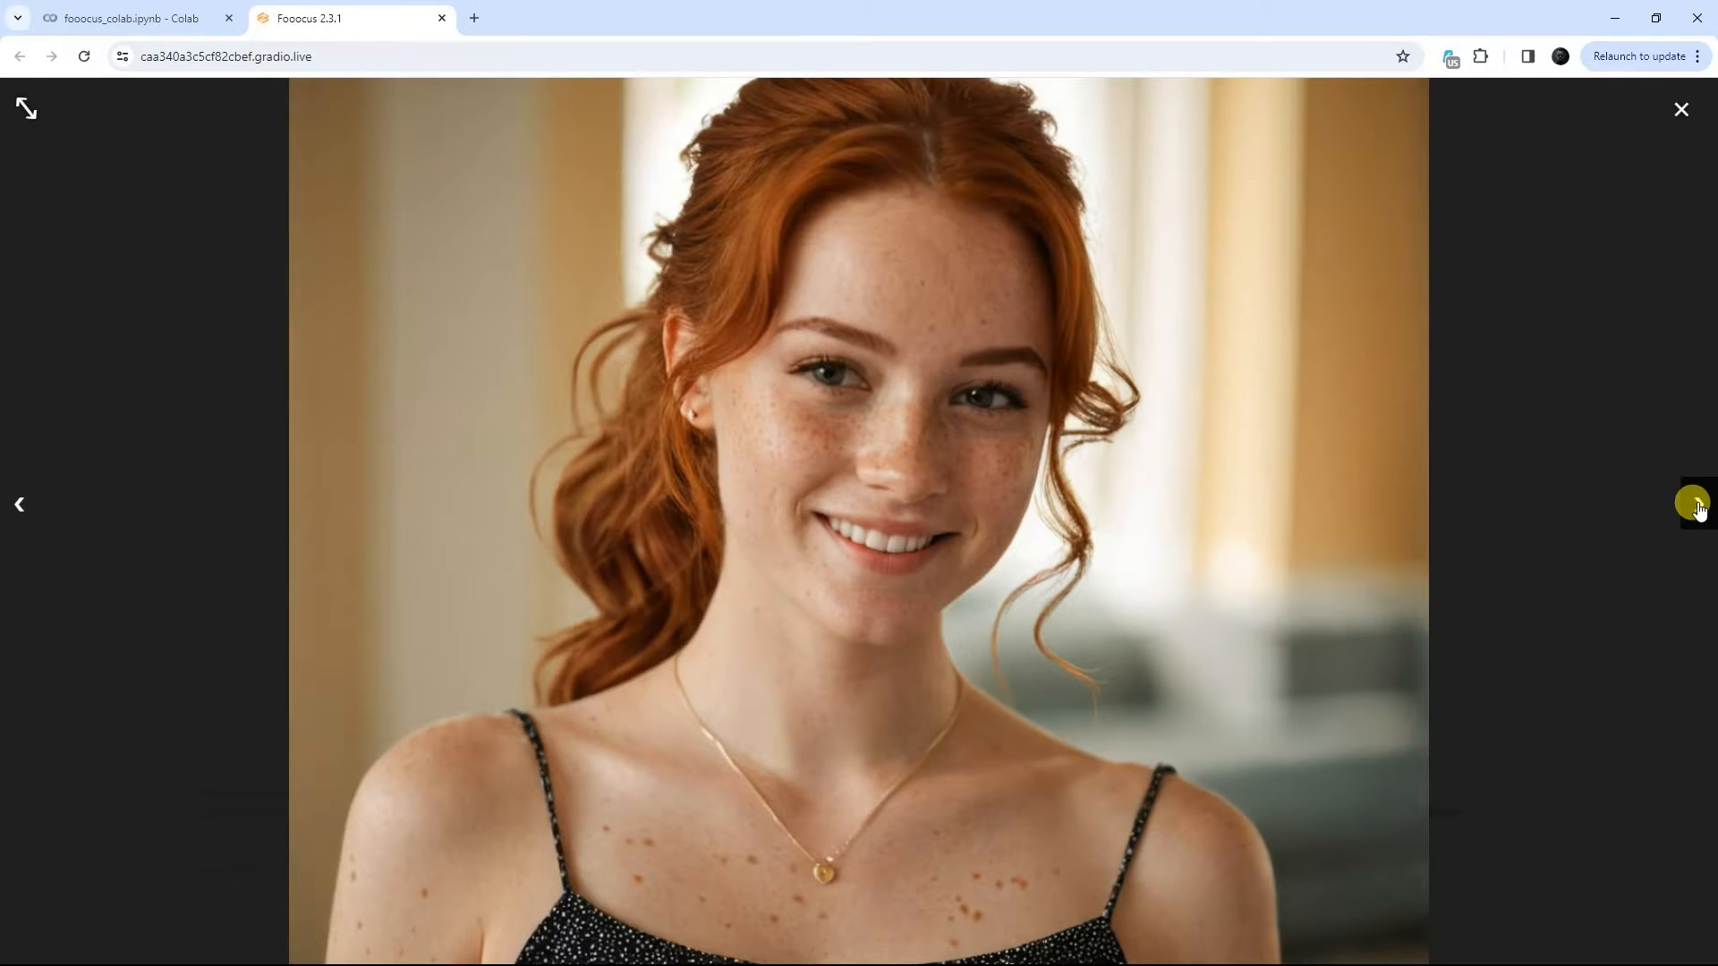
click(1697, 506)
click(1697, 506)
click(1679, 111)
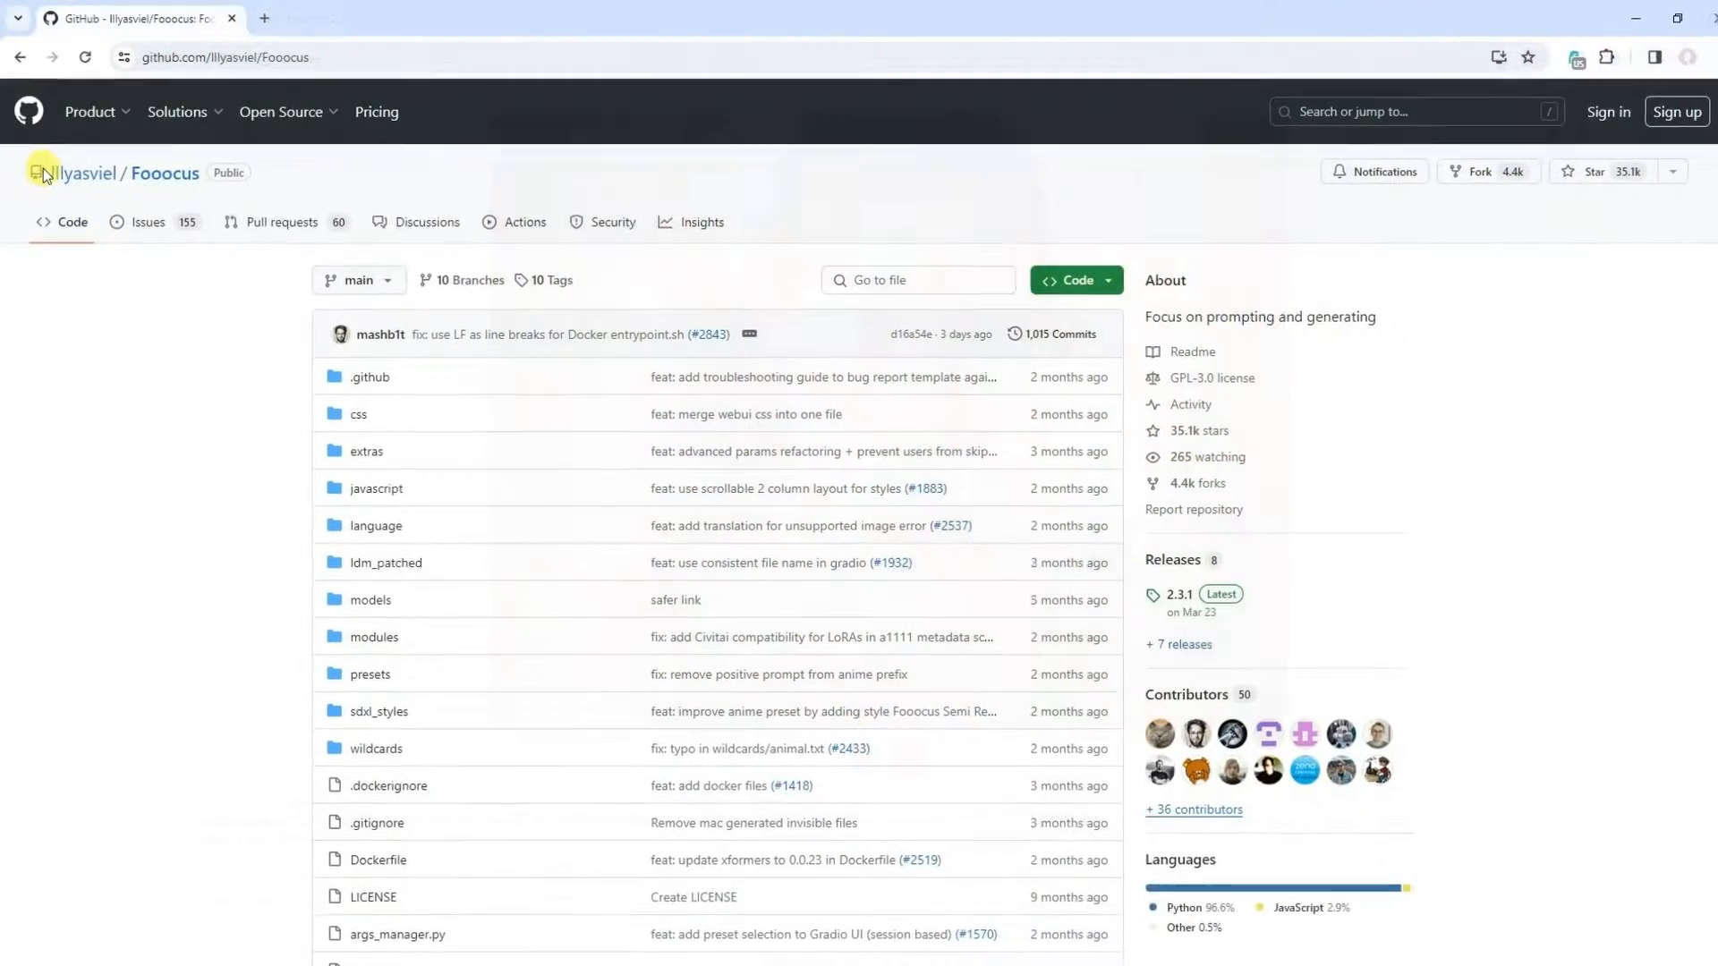
On the lllyasviel/Fooocus GitHub page, examine the README's Windows download section and the minimum GPU and system memory requirements
drag(46, 164, 198, 165)
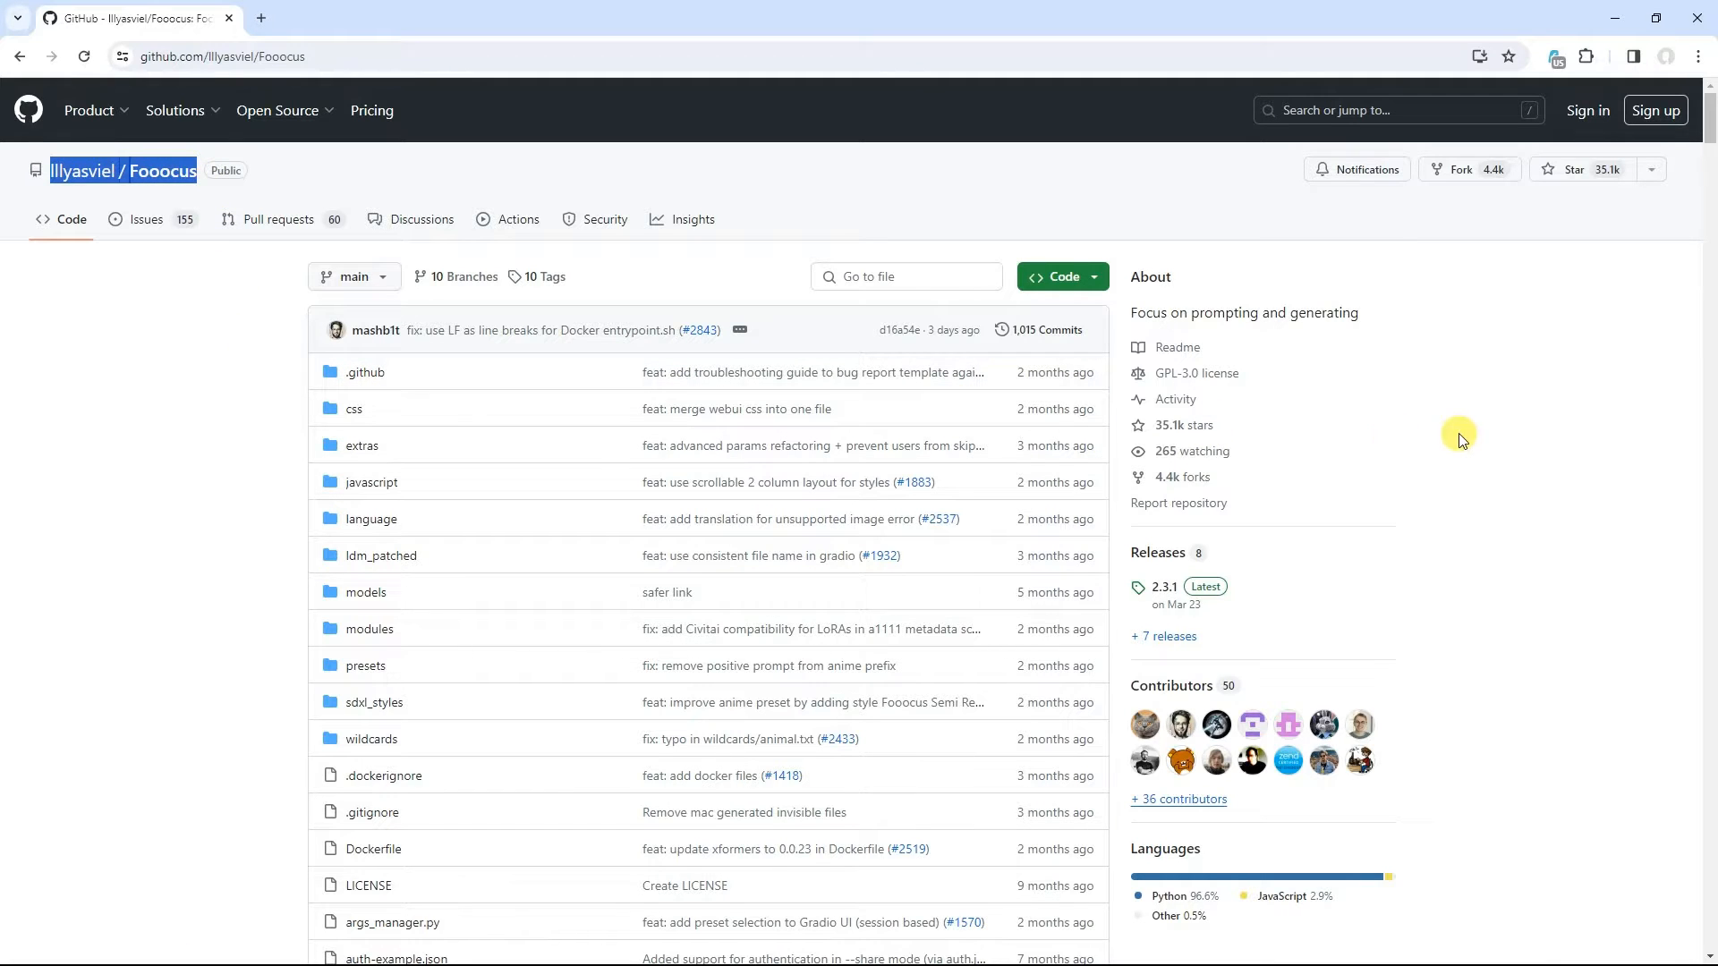
click(1514, 445)
drag(1710, 112, 1662, 363)
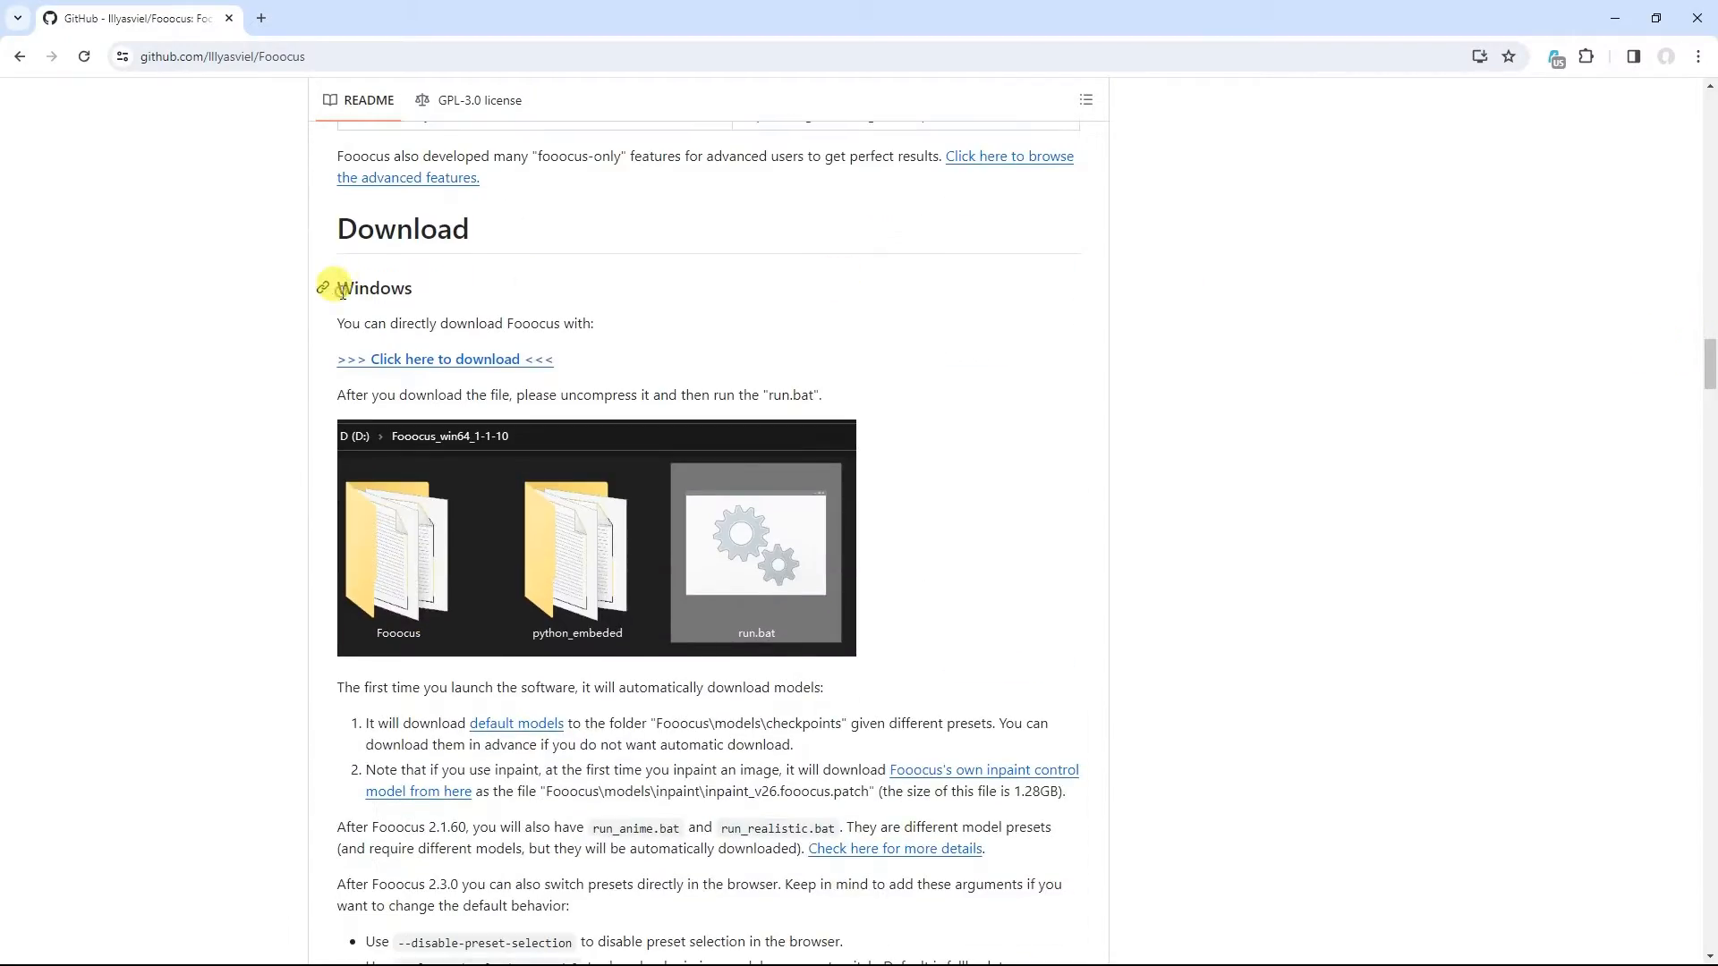
drag(366, 296, 407, 288)
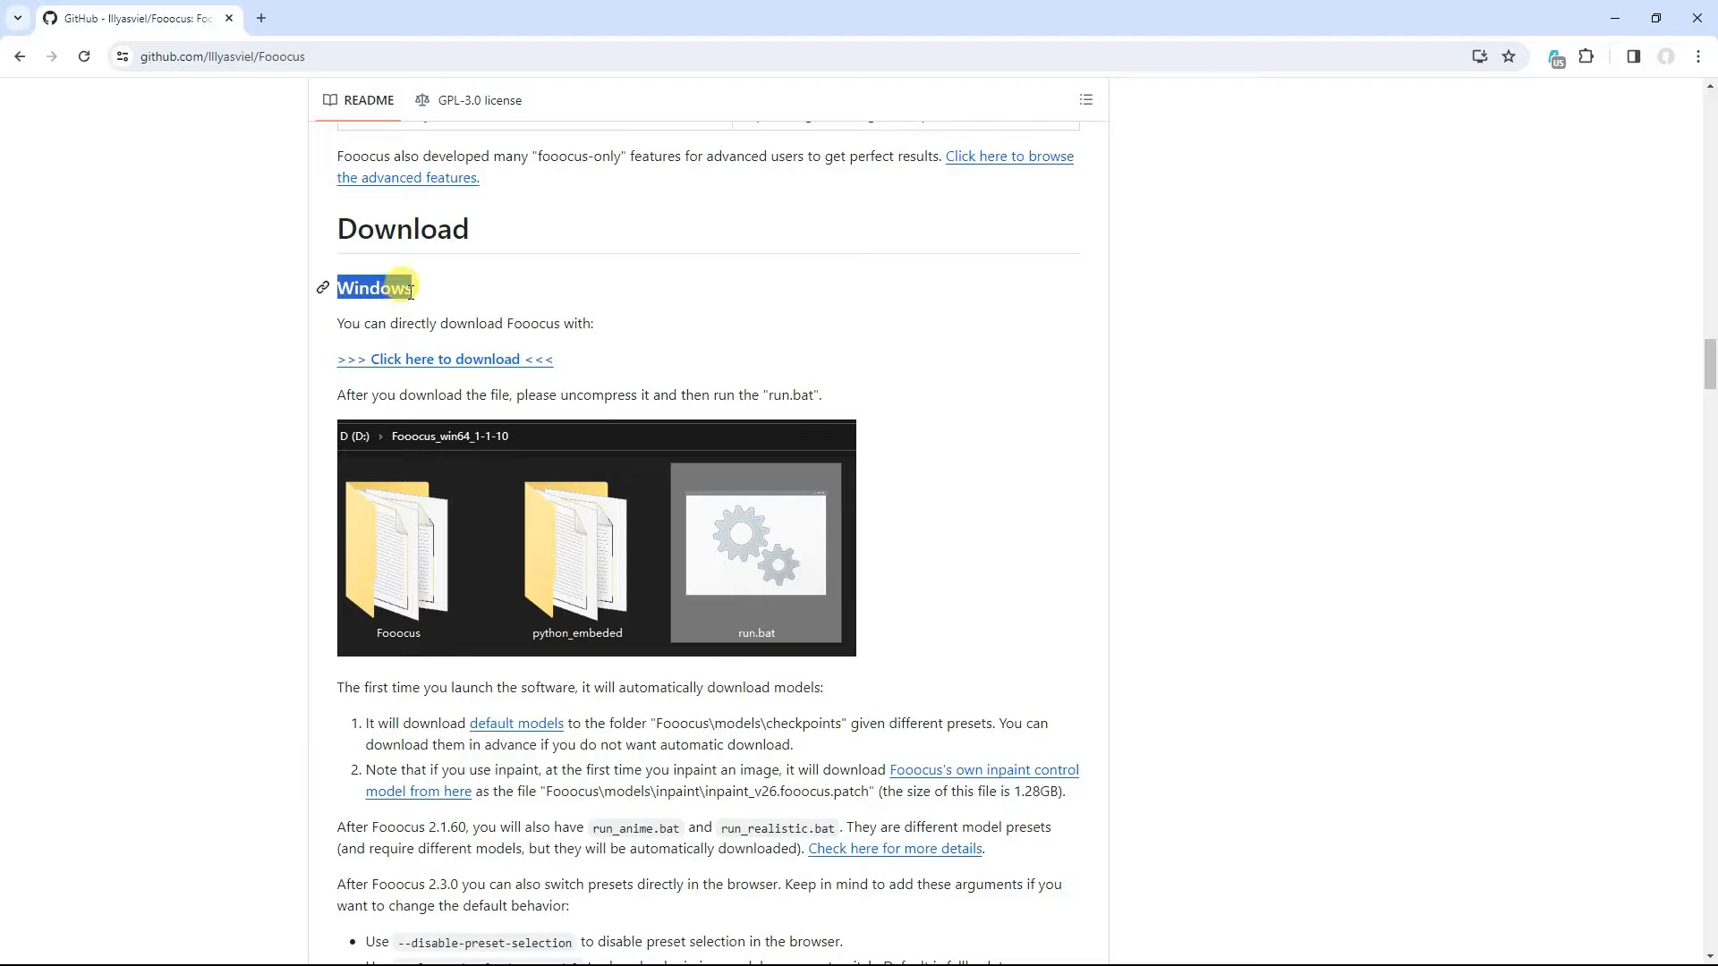
click(989, 299)
drag(1708, 364, 1706, 426)
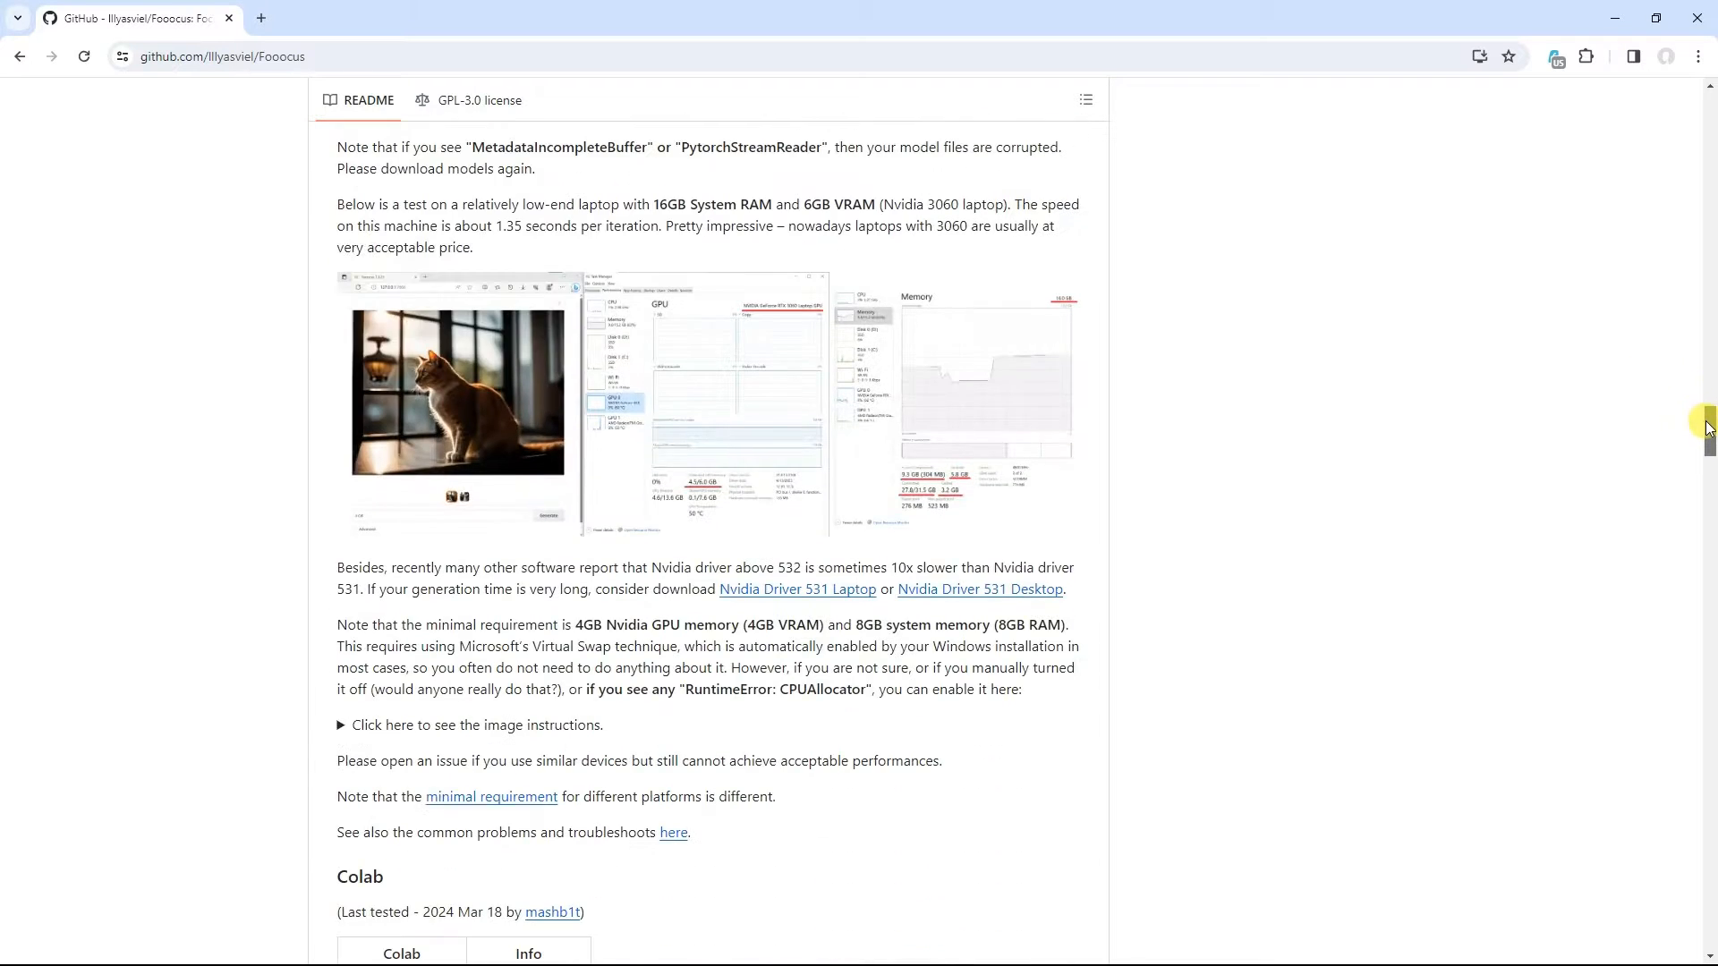
drag(592, 625, 1065, 624)
Download the Windows package Fooocus_win64_2-1-831.7z from the README's Download section and check its progress
drag(1708, 420, 1708, 355)
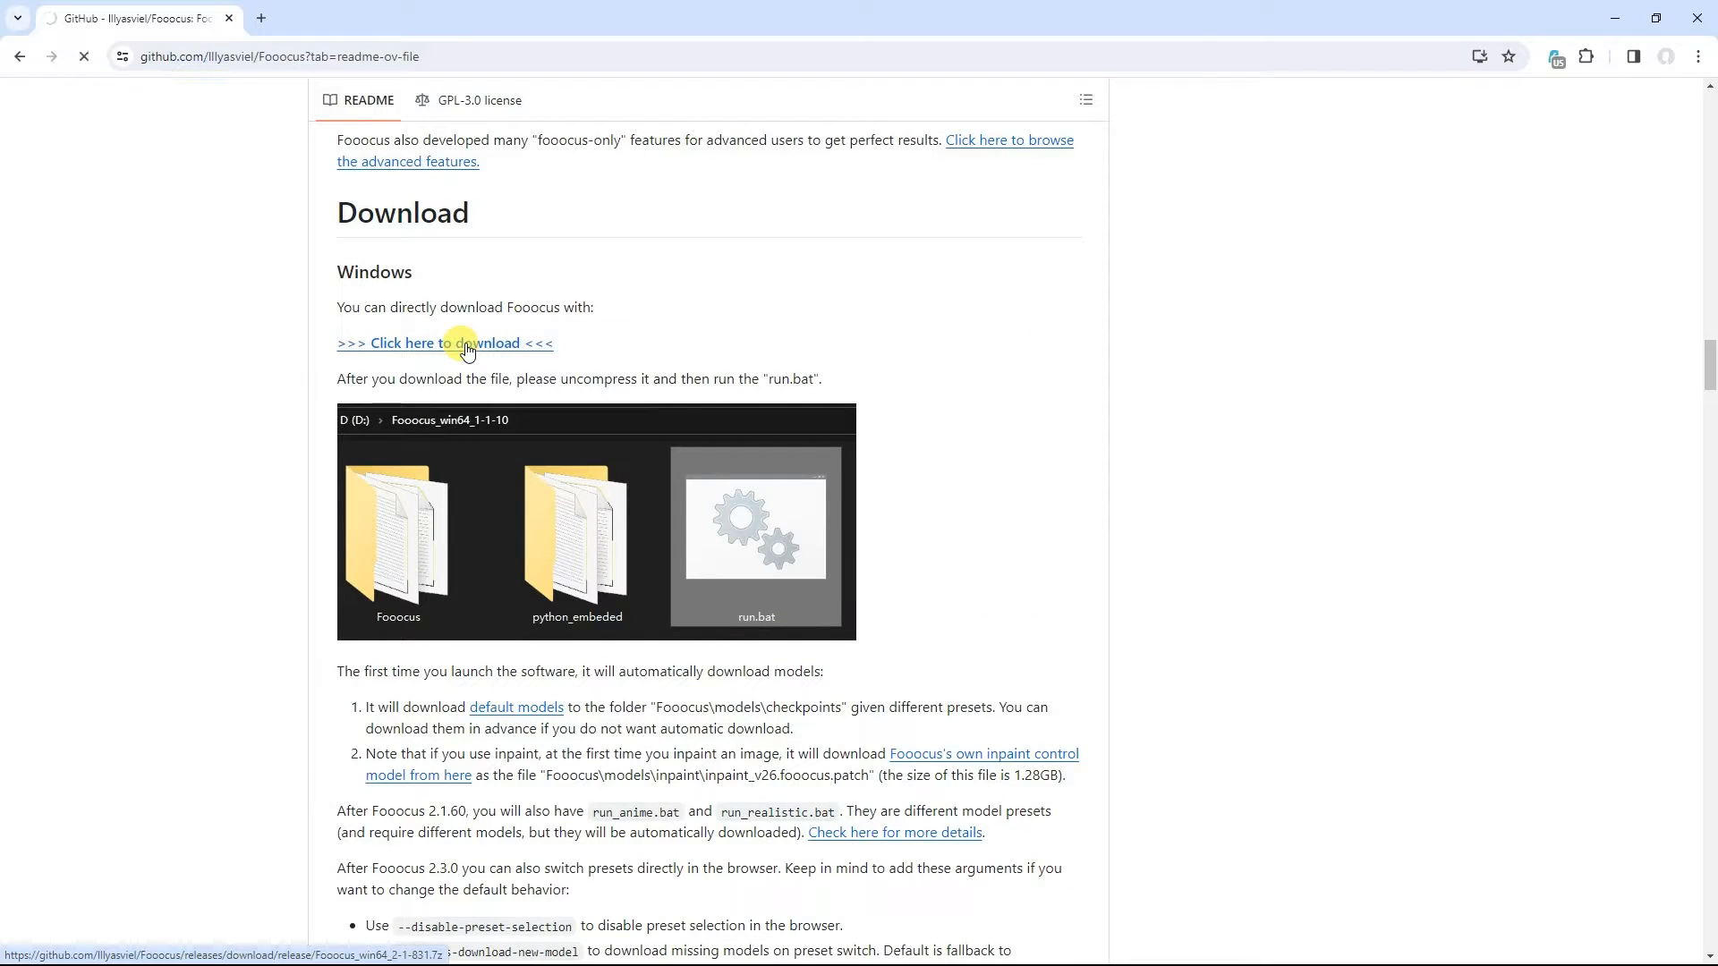
click(1601, 56)
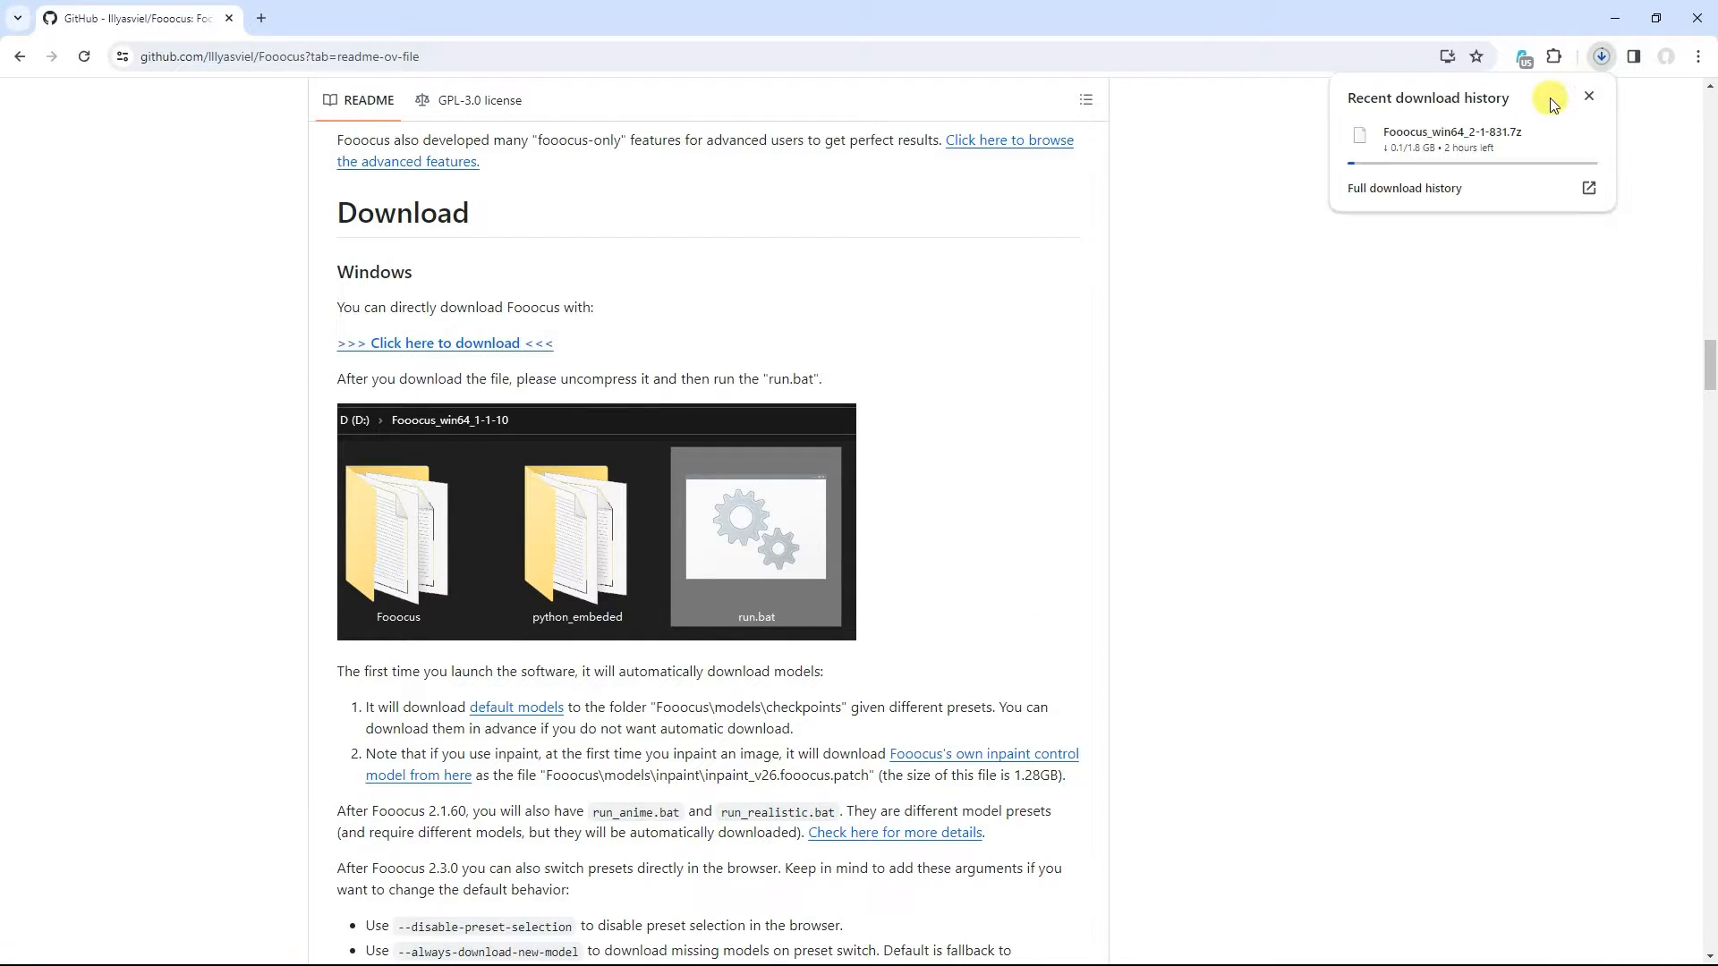
mouse_move(1430, 161)
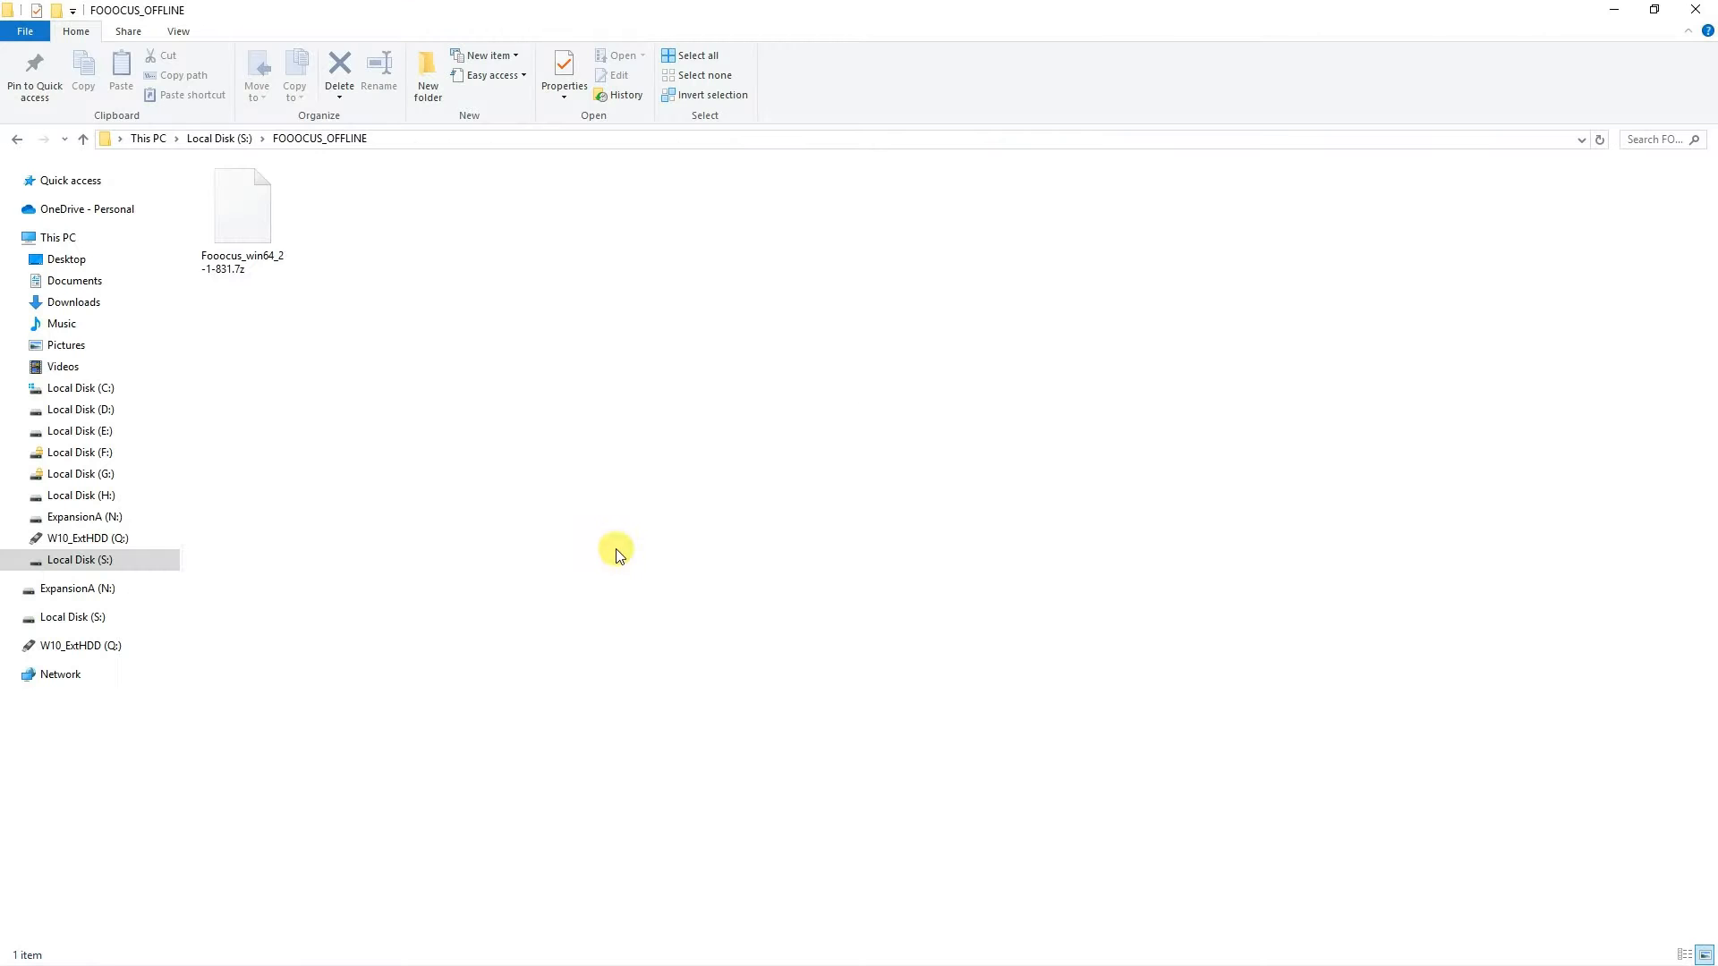
In File Explorer, extract Fooocus_win64_2-1-831.7z into its own folder inside FOOOCUS_OFFLINE
click(249, 206)
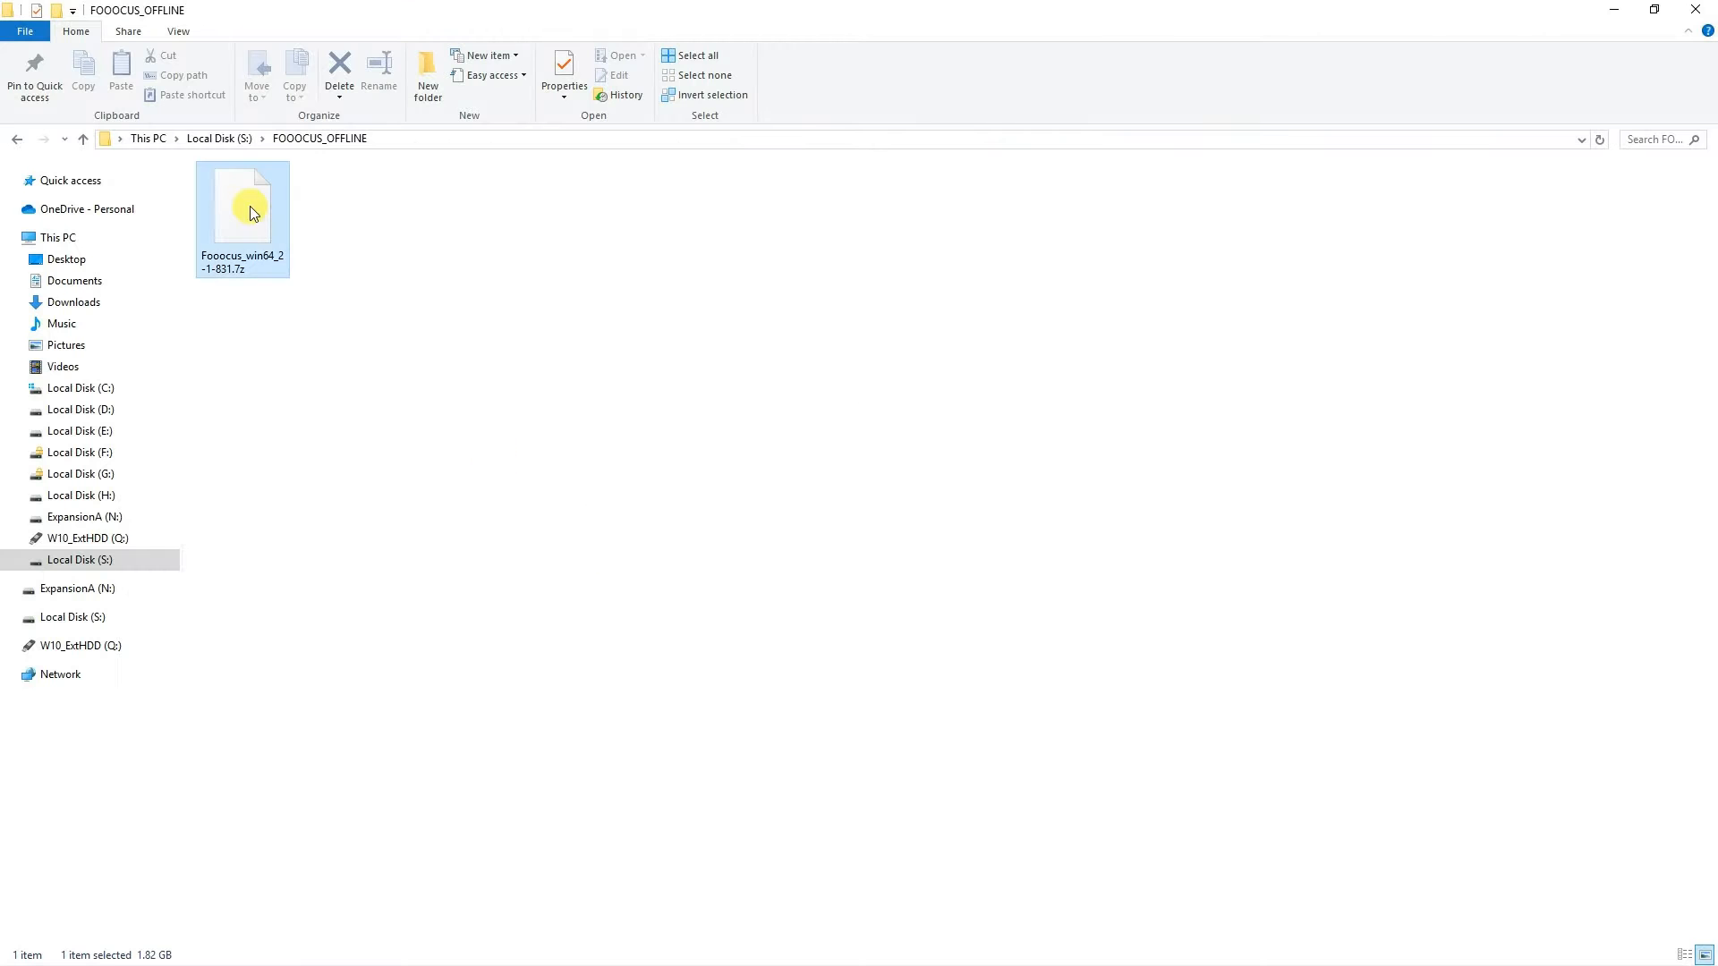
right_click(249, 206)
mouse_move(491, 248)
click(614, 320)
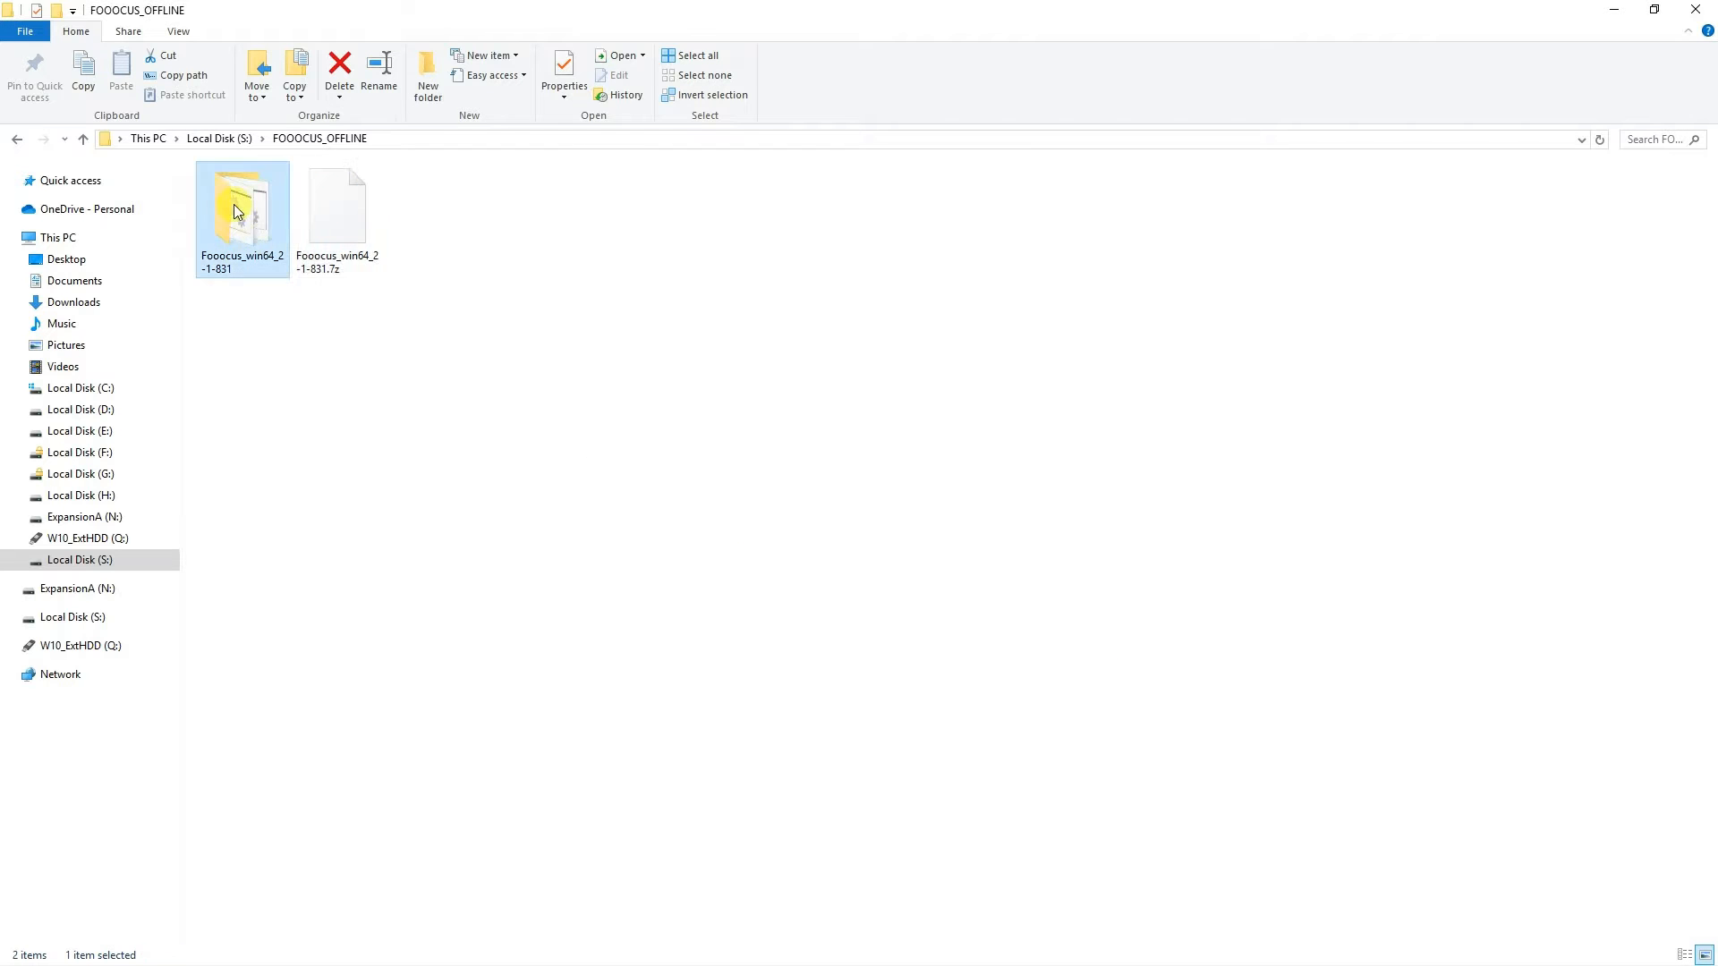
Check the size of the extracted Fooocus_win64_2-1-831 folder in its properties
right_click(236, 211)
click(336, 592)
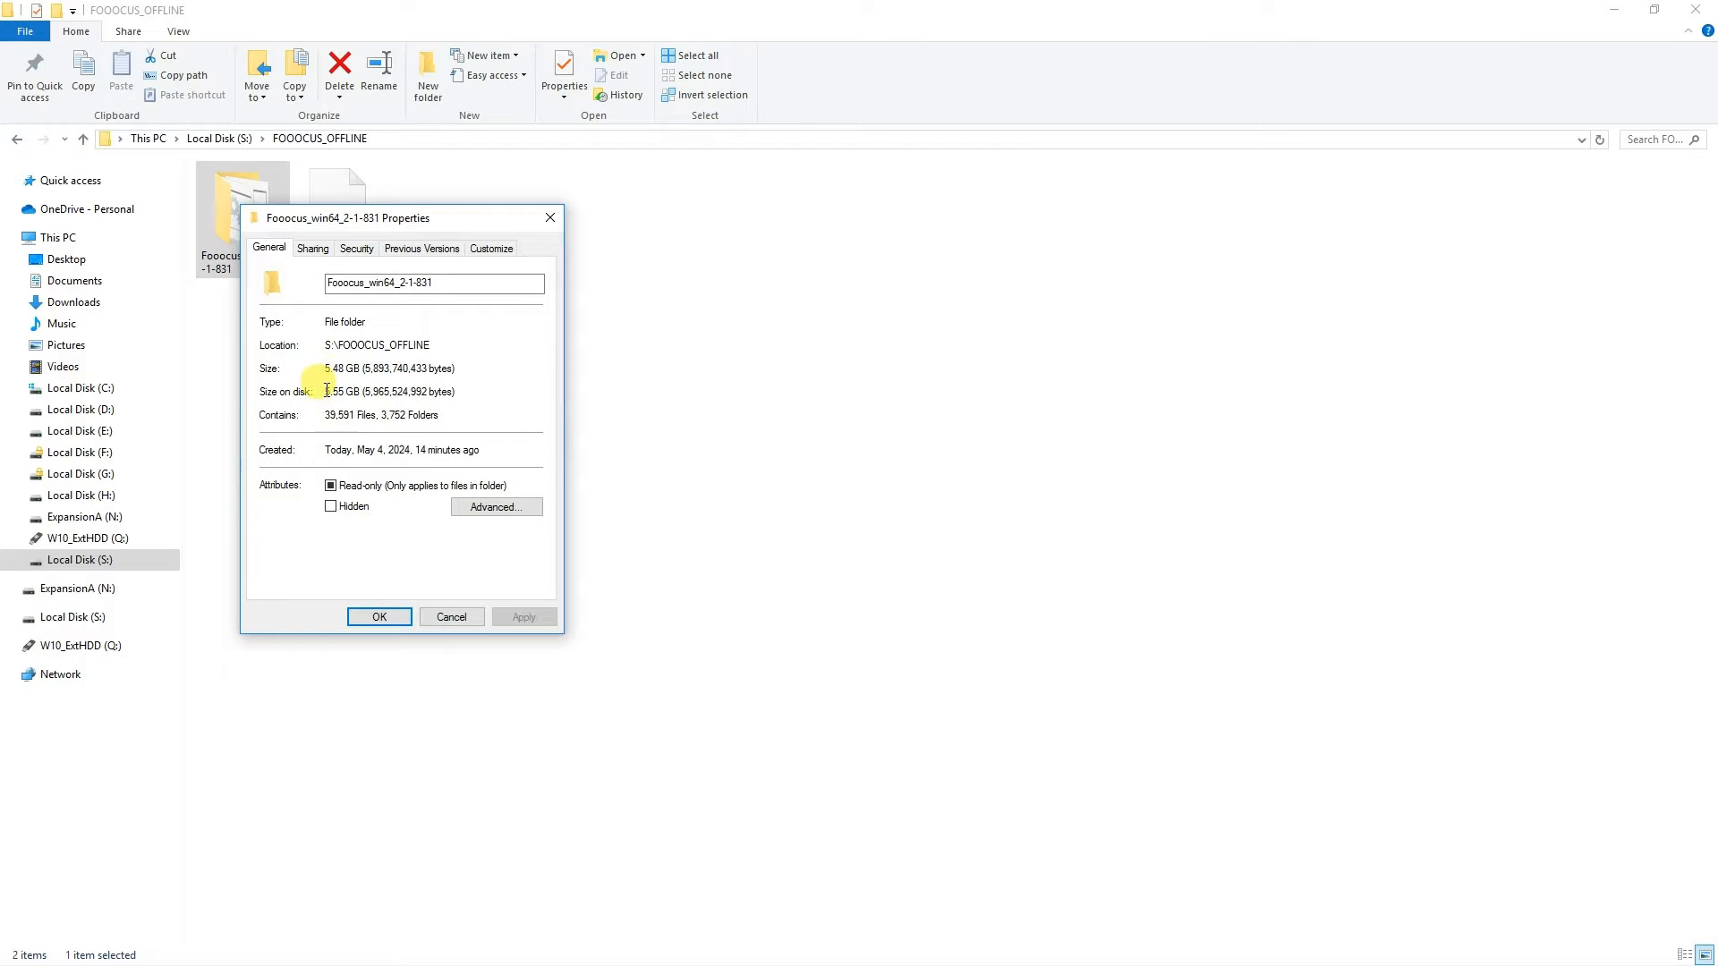
drag(326, 368, 362, 367)
click(379, 617)
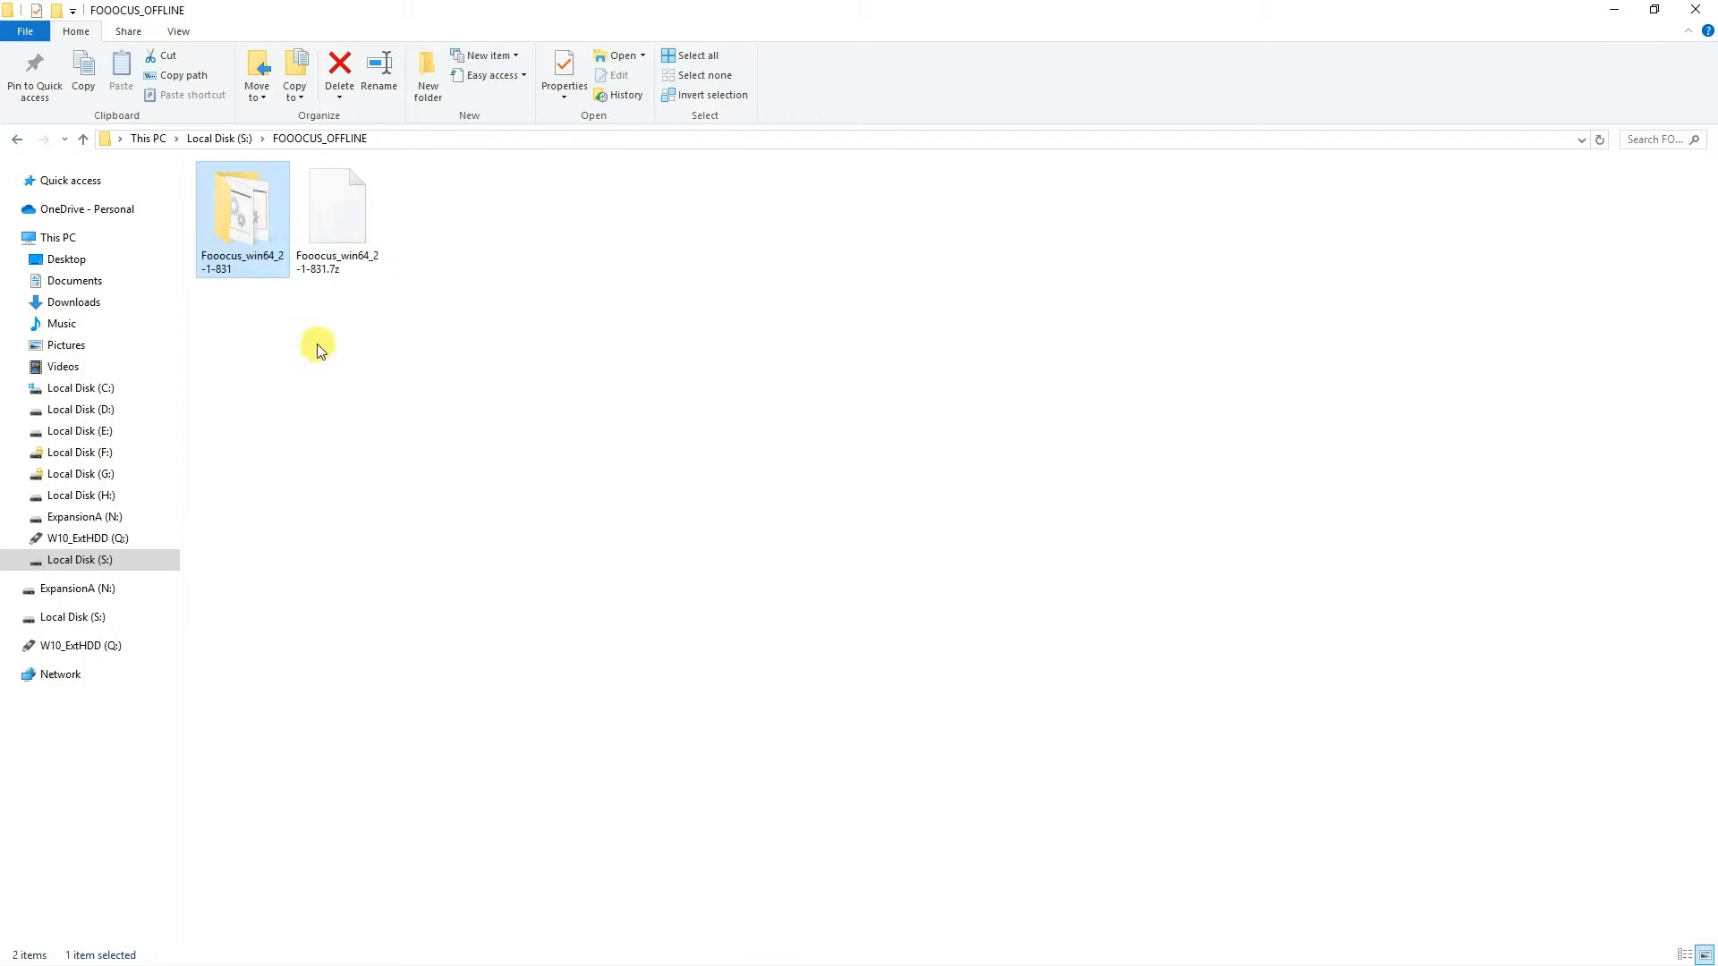
Open the extracted Fooocus_win64_2-1-831 folder, look over its three batch files and launch run_realistic.bat
double_click(238, 209)
drag(336, 354, 223, 226)
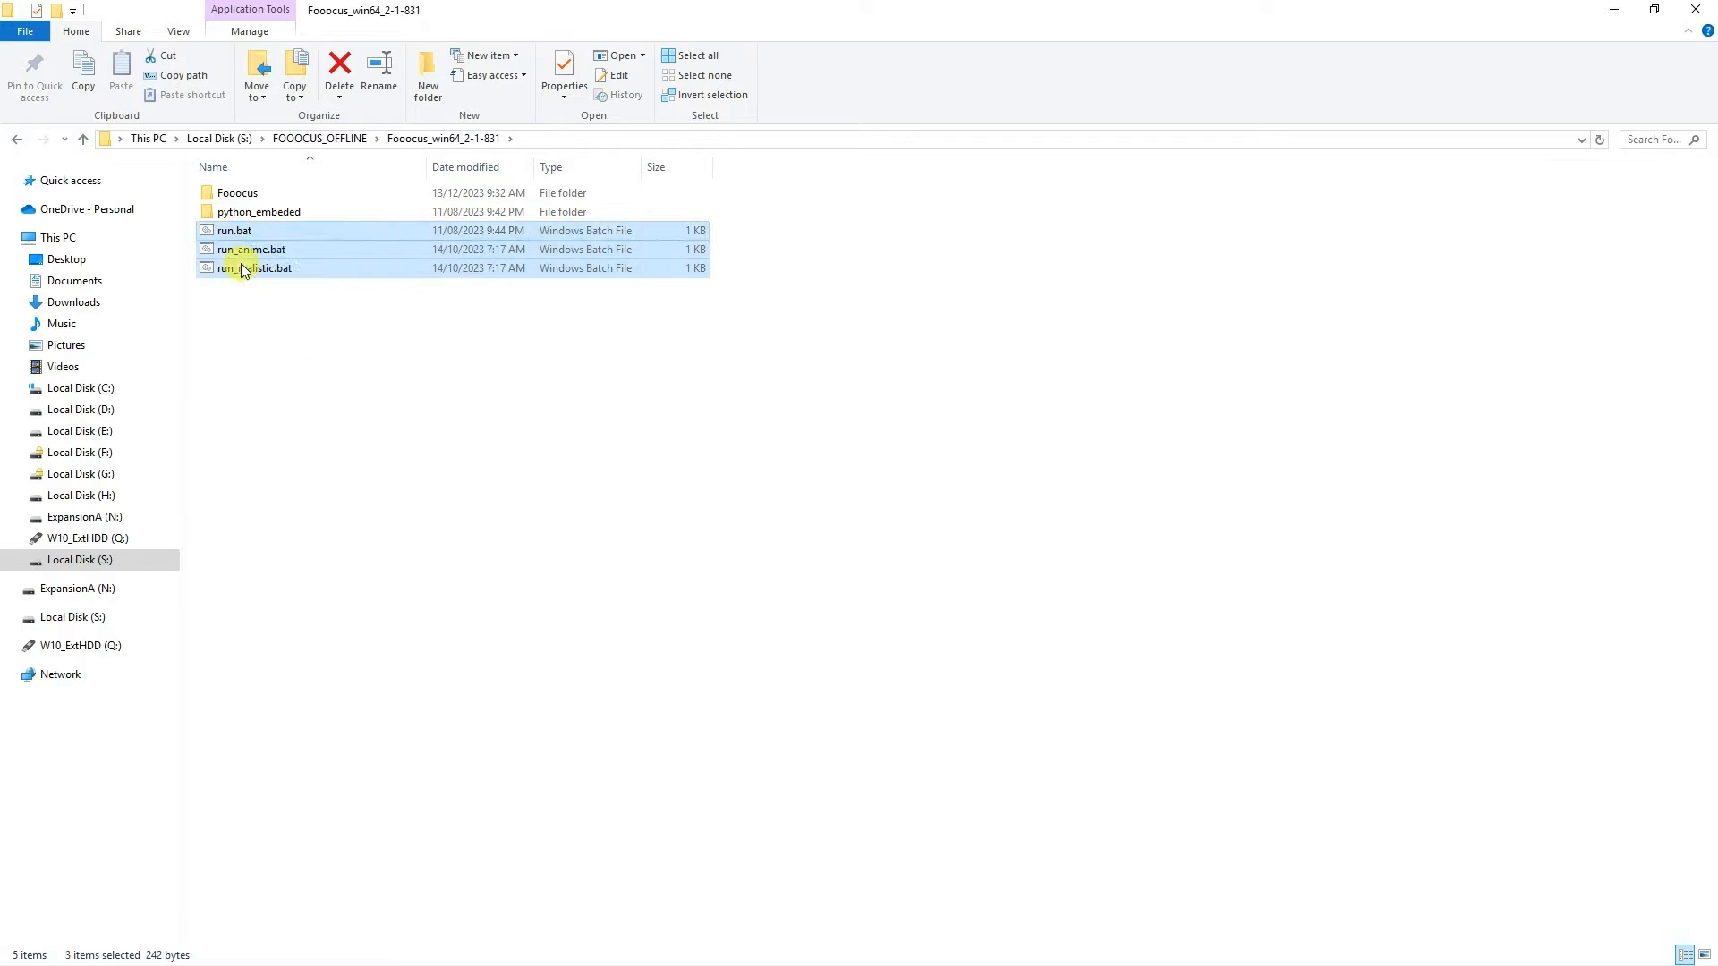
click(284, 345)
click(303, 270)
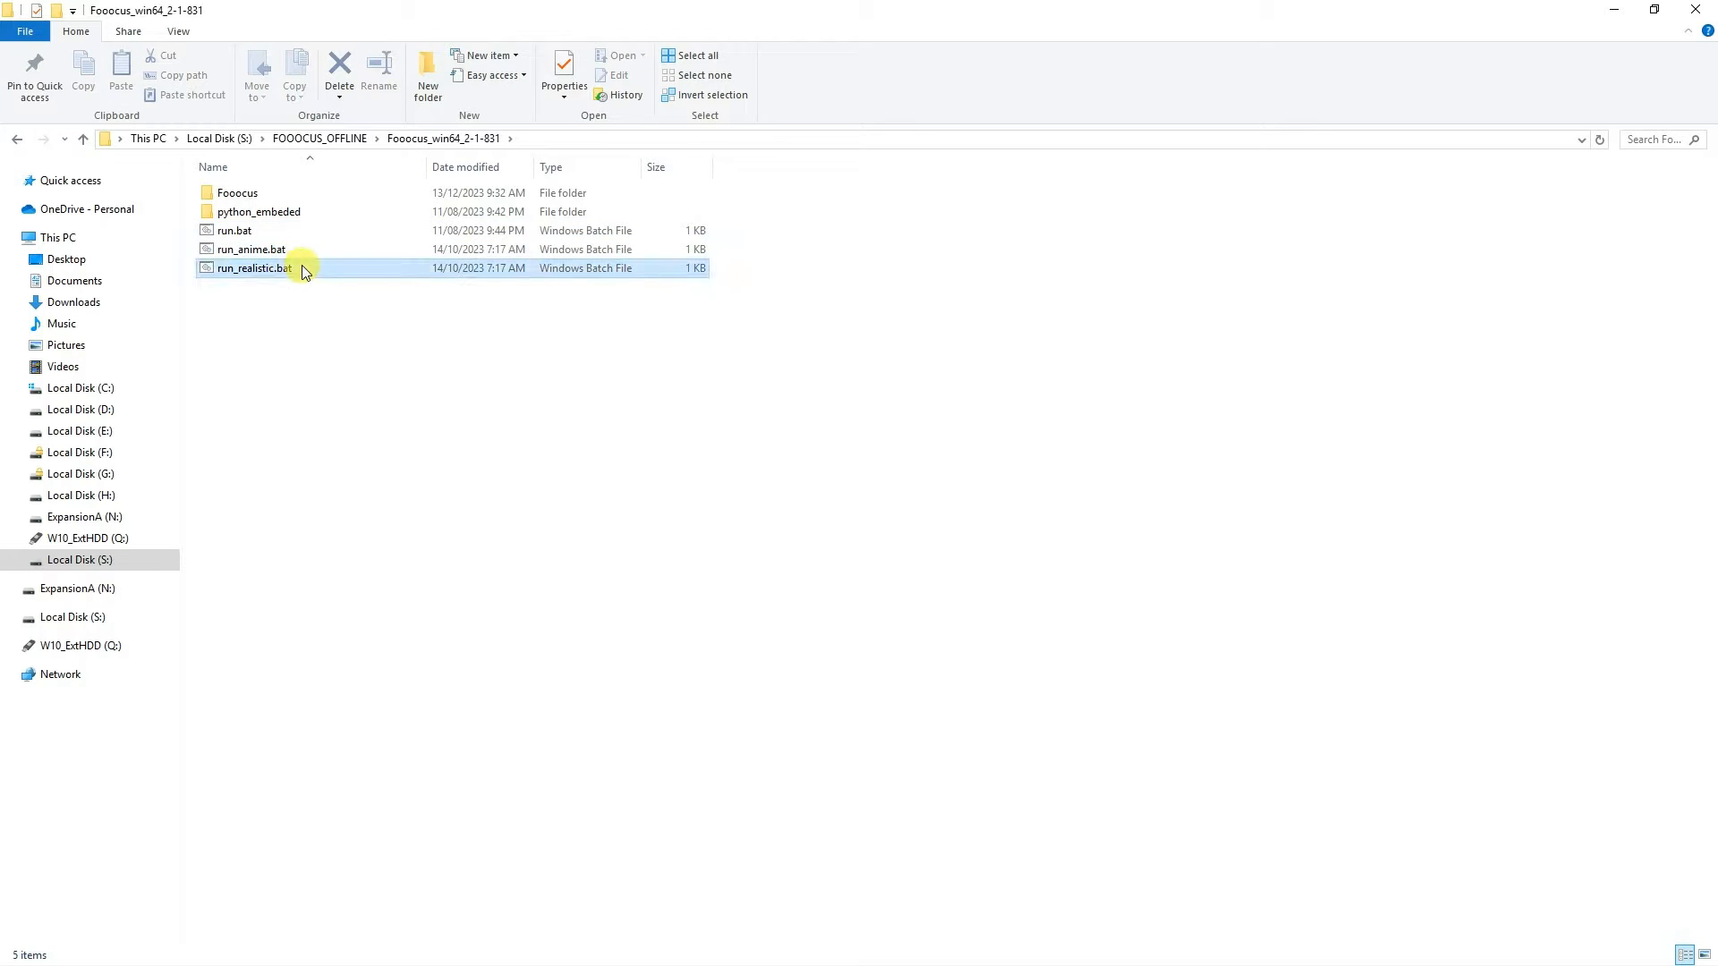
click(308, 247)
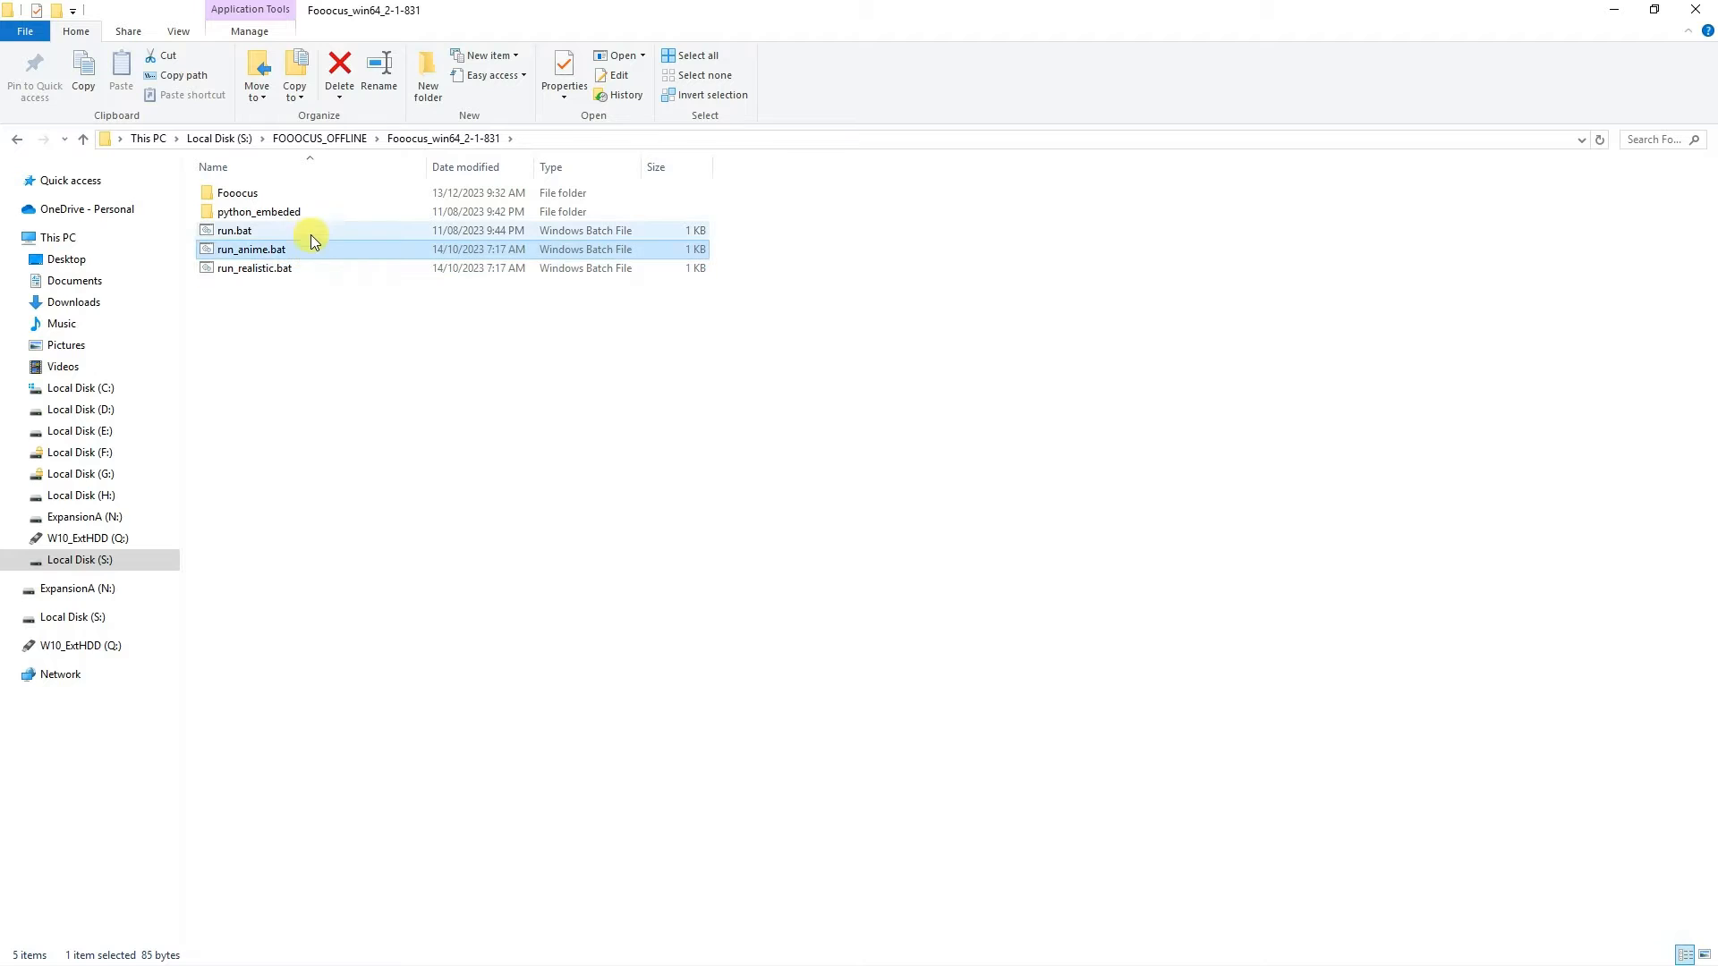
click(313, 230)
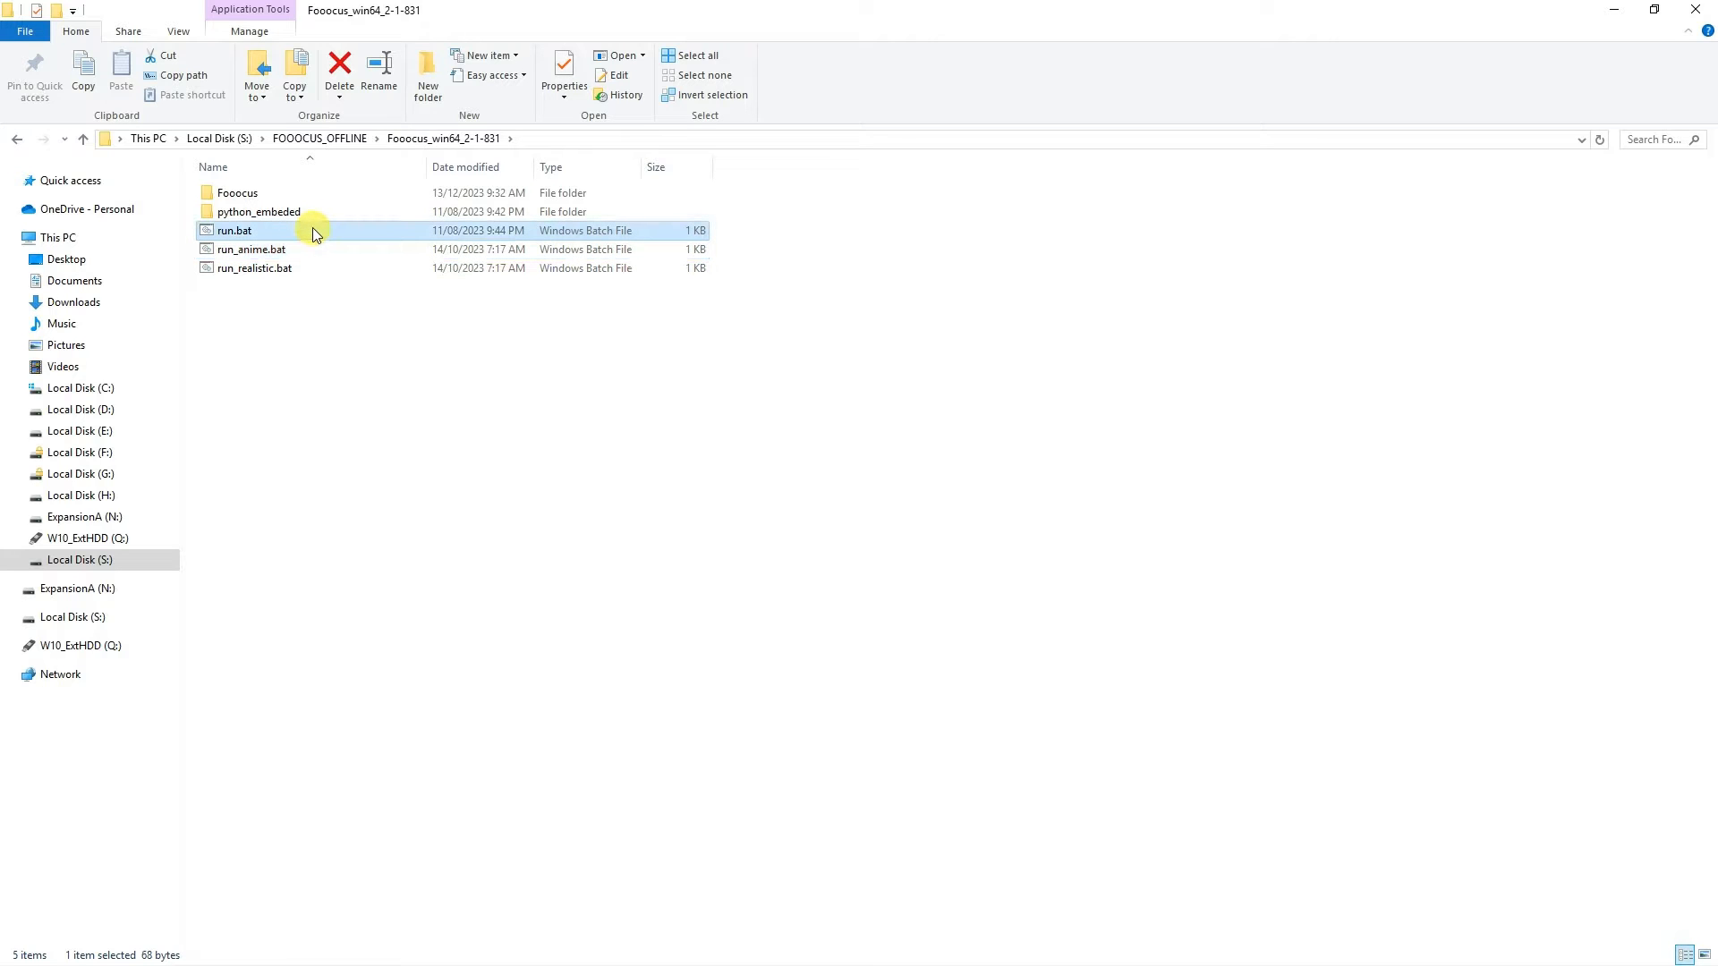
click(328, 270)
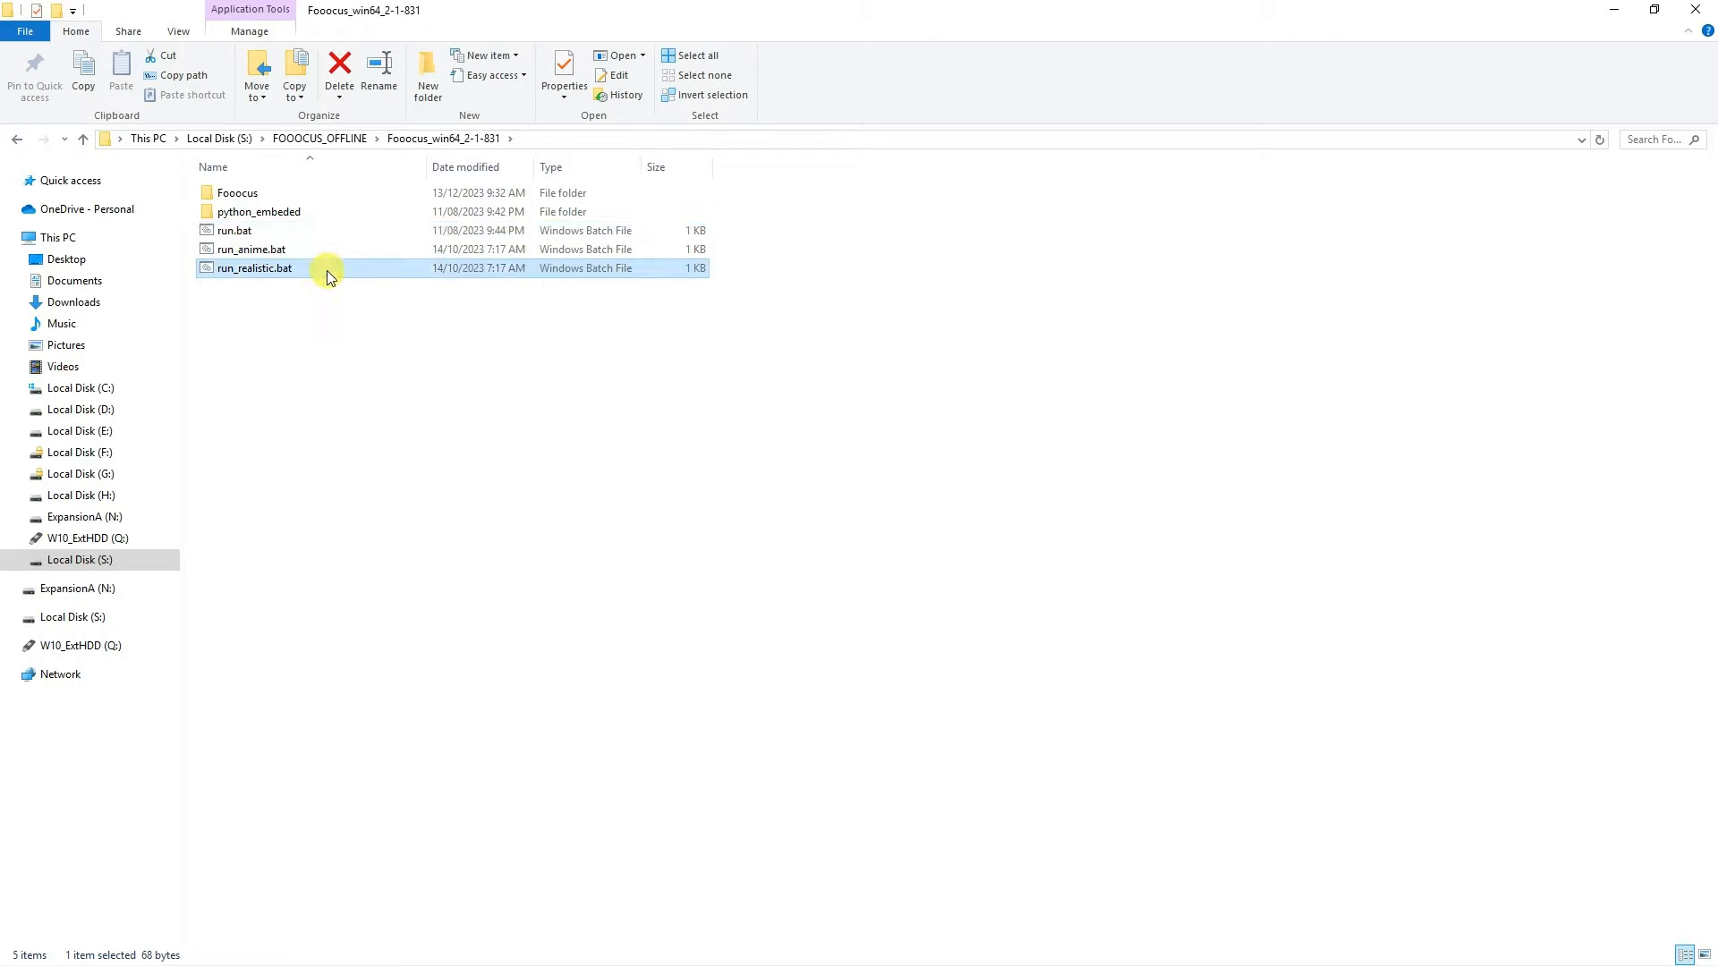
double_click(273, 269)
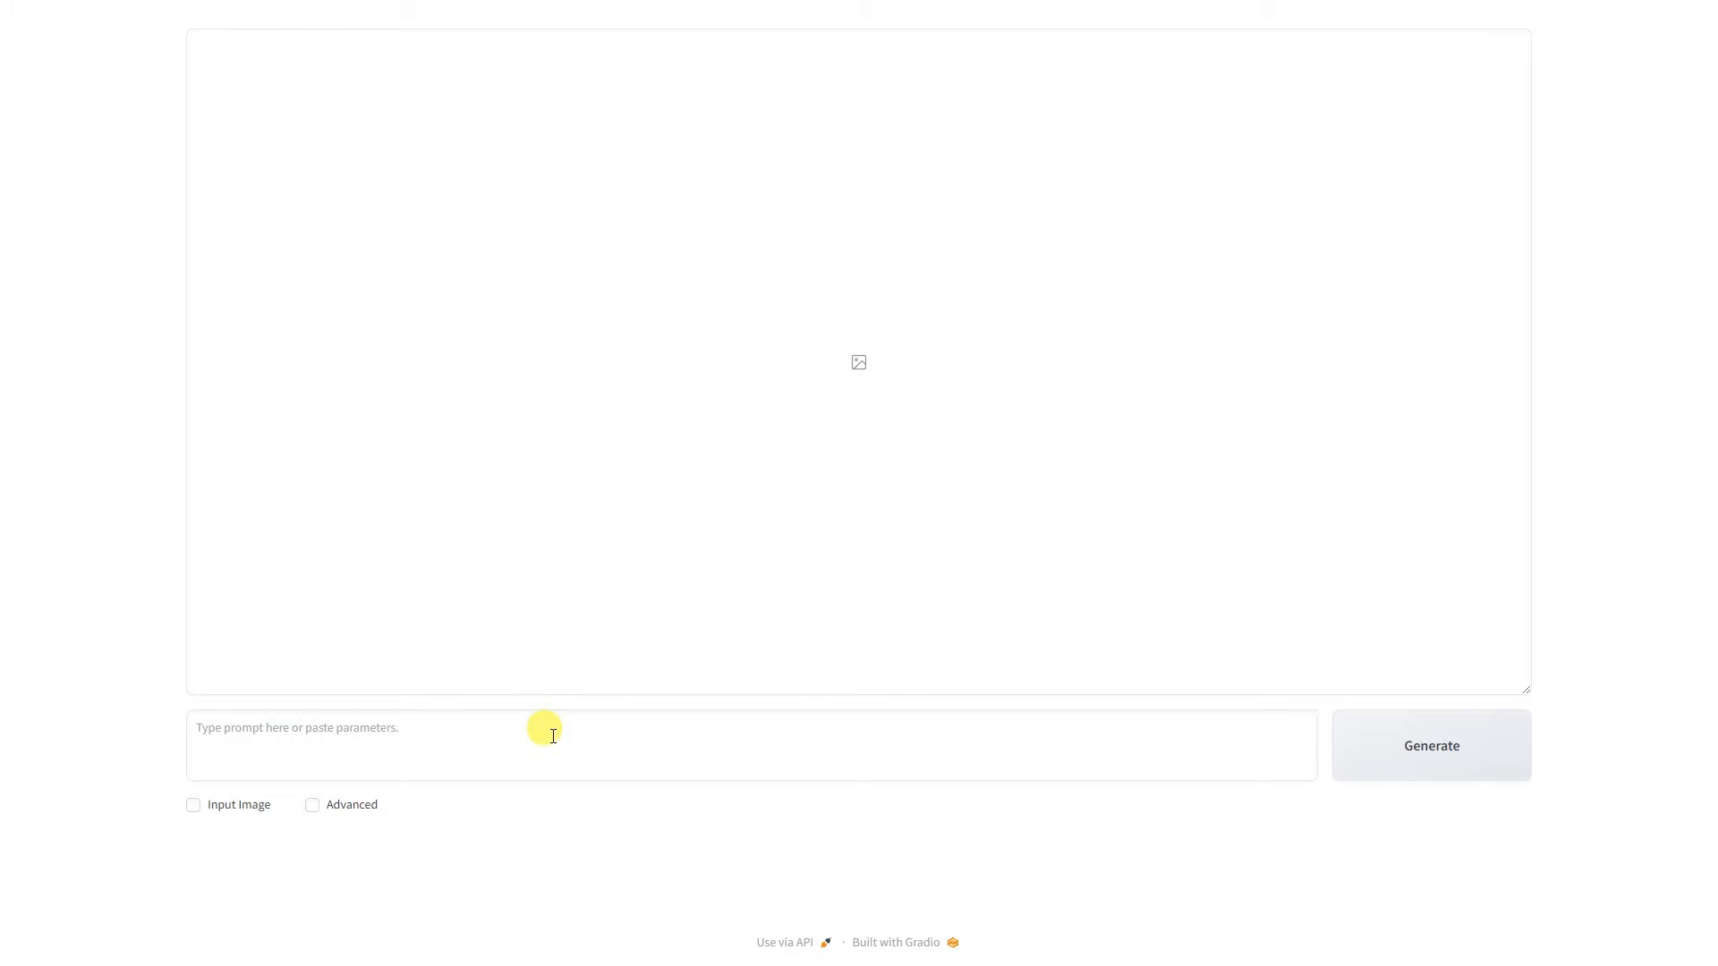
Generate images from the prompt "a cat under the snow with blue eyes, covered by snow, cinematic style, medium shot, professional photo, animal, hyper detailed photography, realistic"
text(a cat under the snow with blue eyes, covered by snow, cinematic style, medium shot, professional photo, animal, hyper detailed photography, realistic)
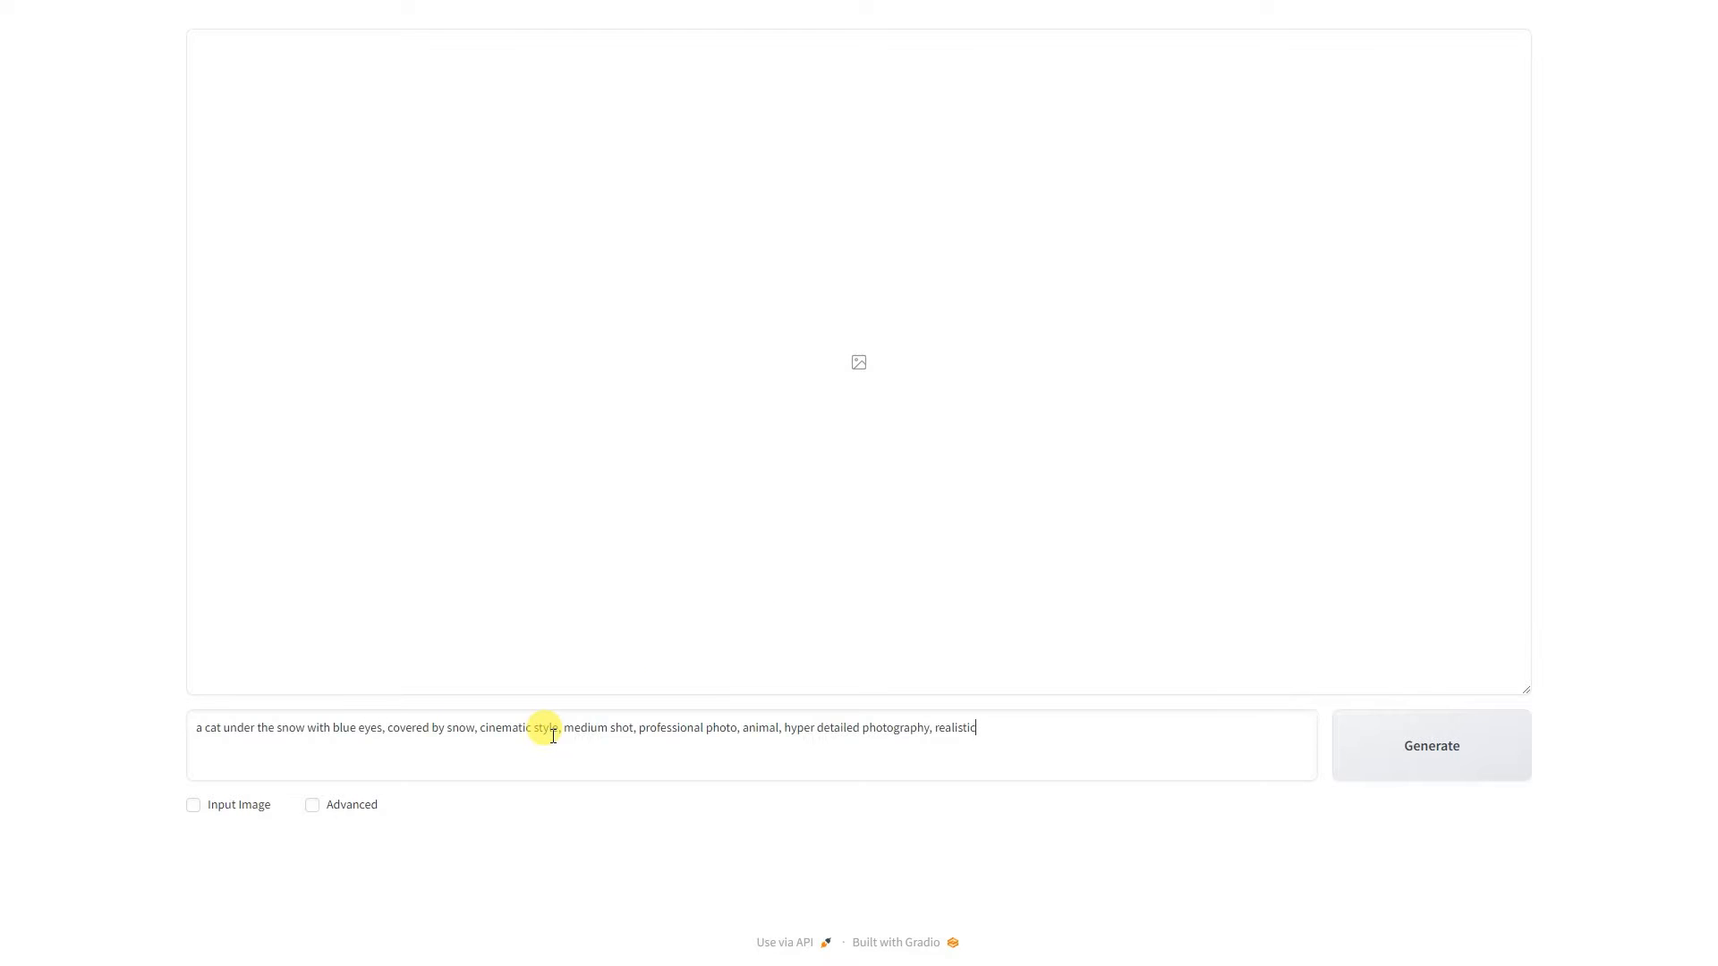
drag(197, 727, 973, 727)
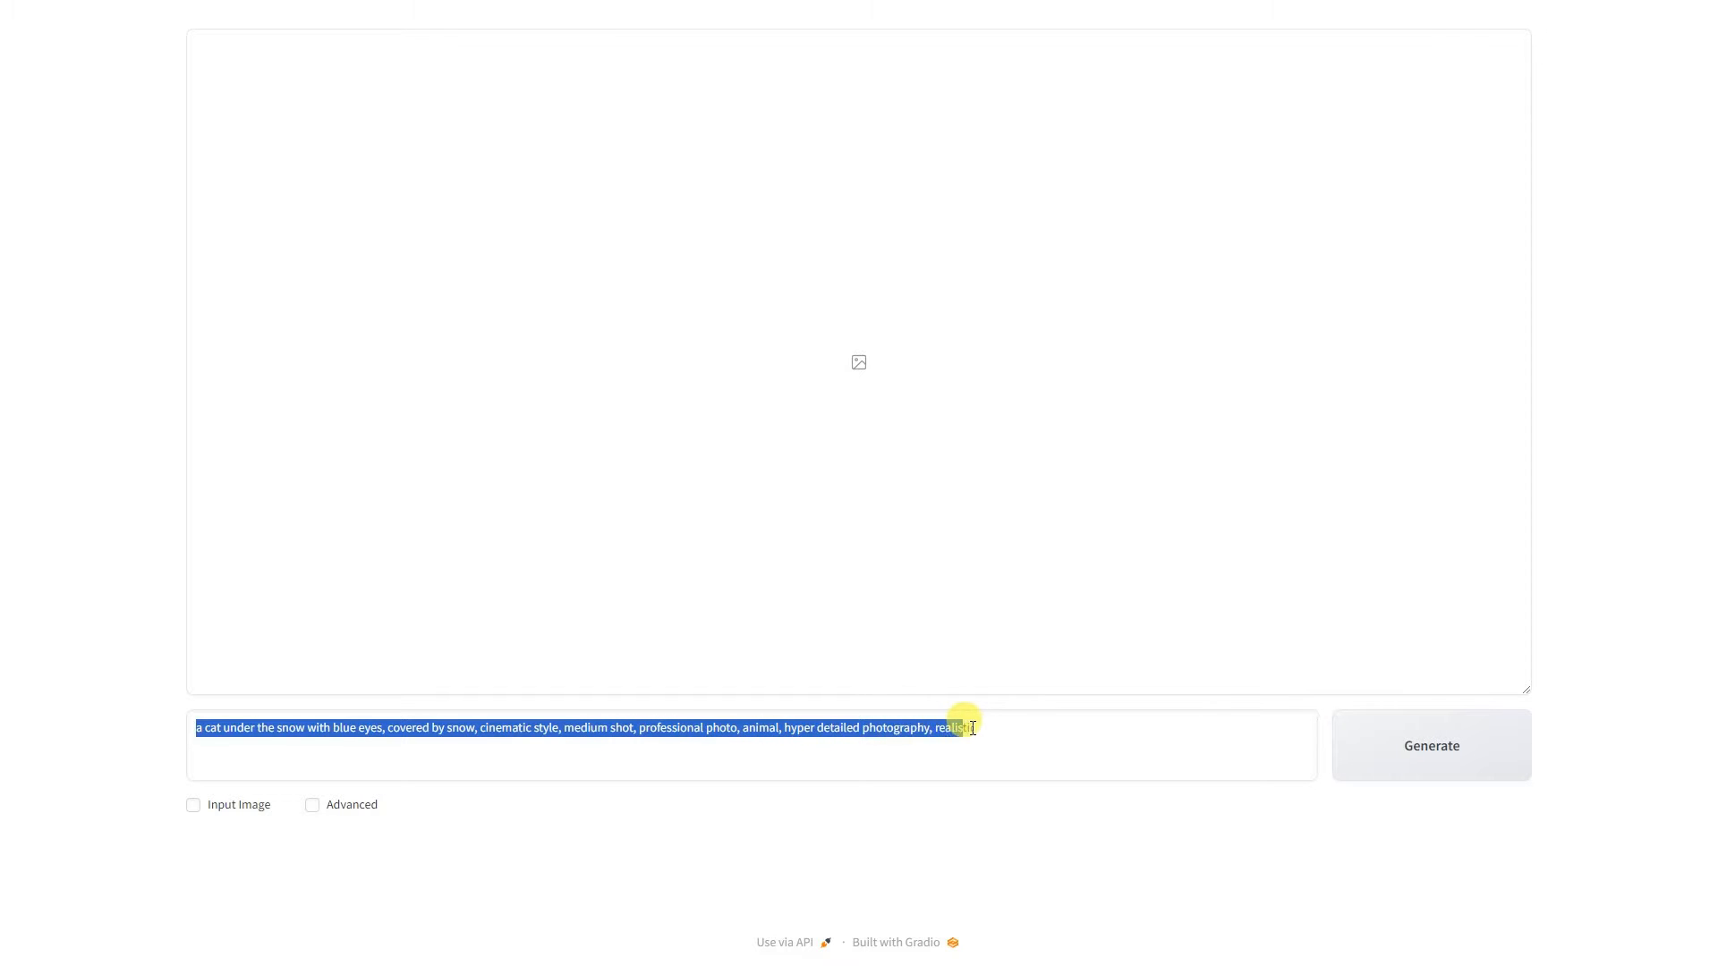
click(1003, 753)
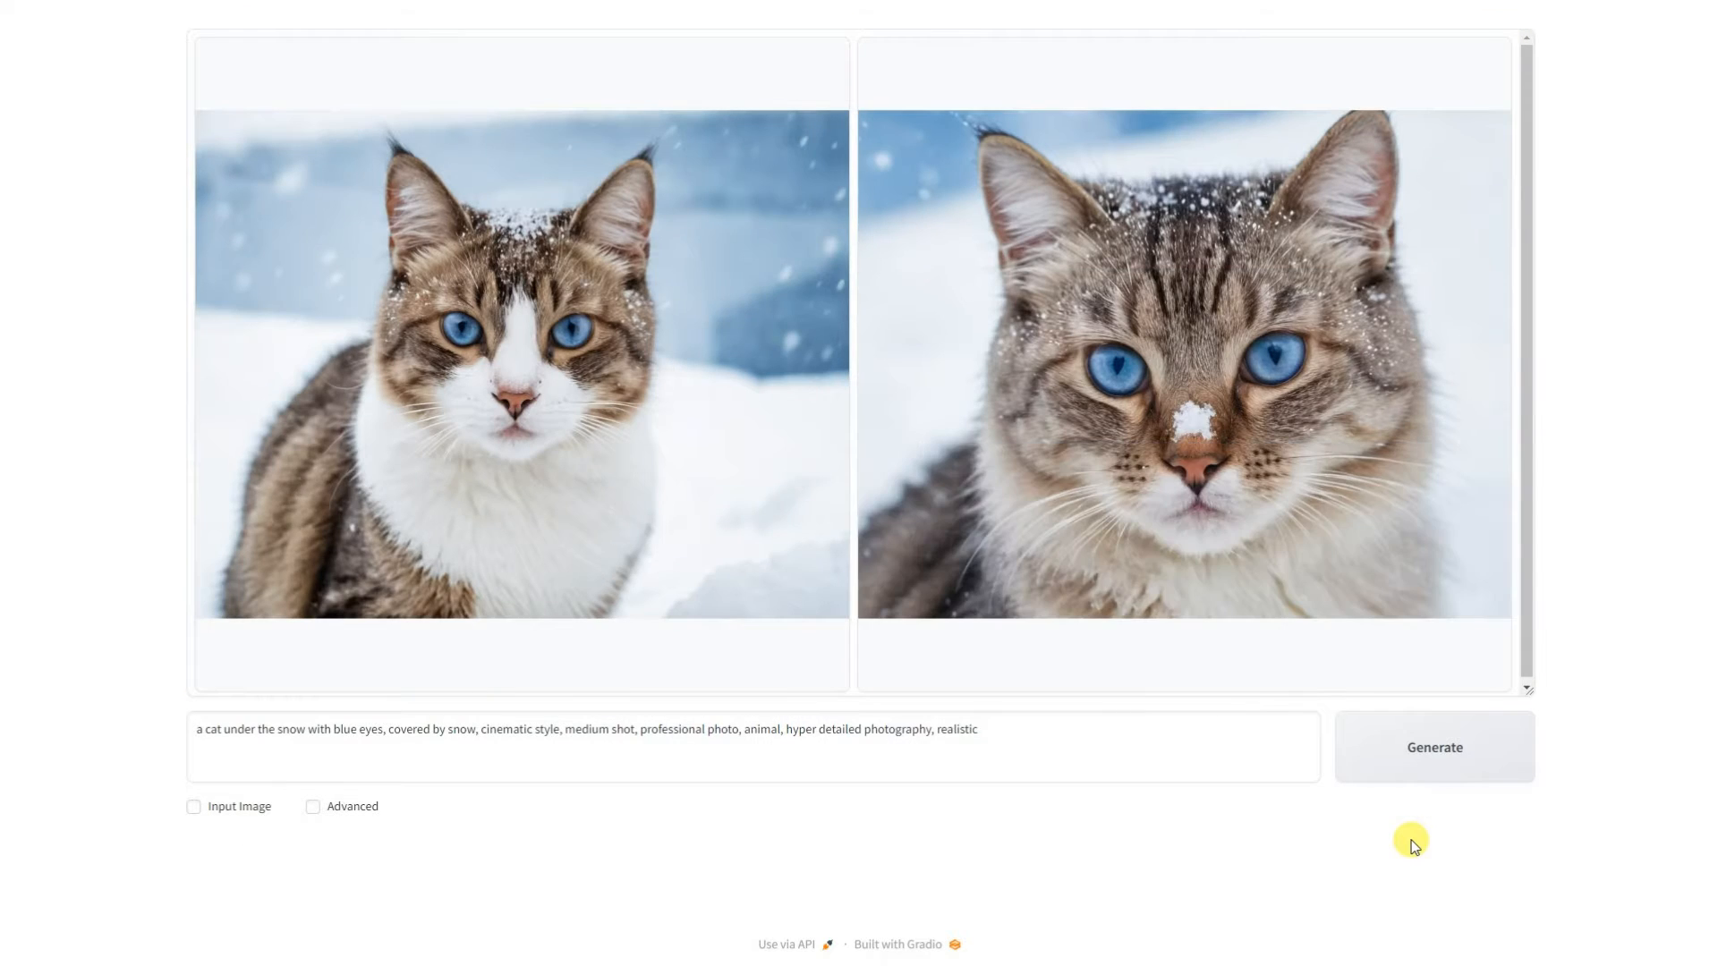
View the generated close-up of the snow-covered cat at full size
click(662, 460)
click(878, 667)
click(953, 471)
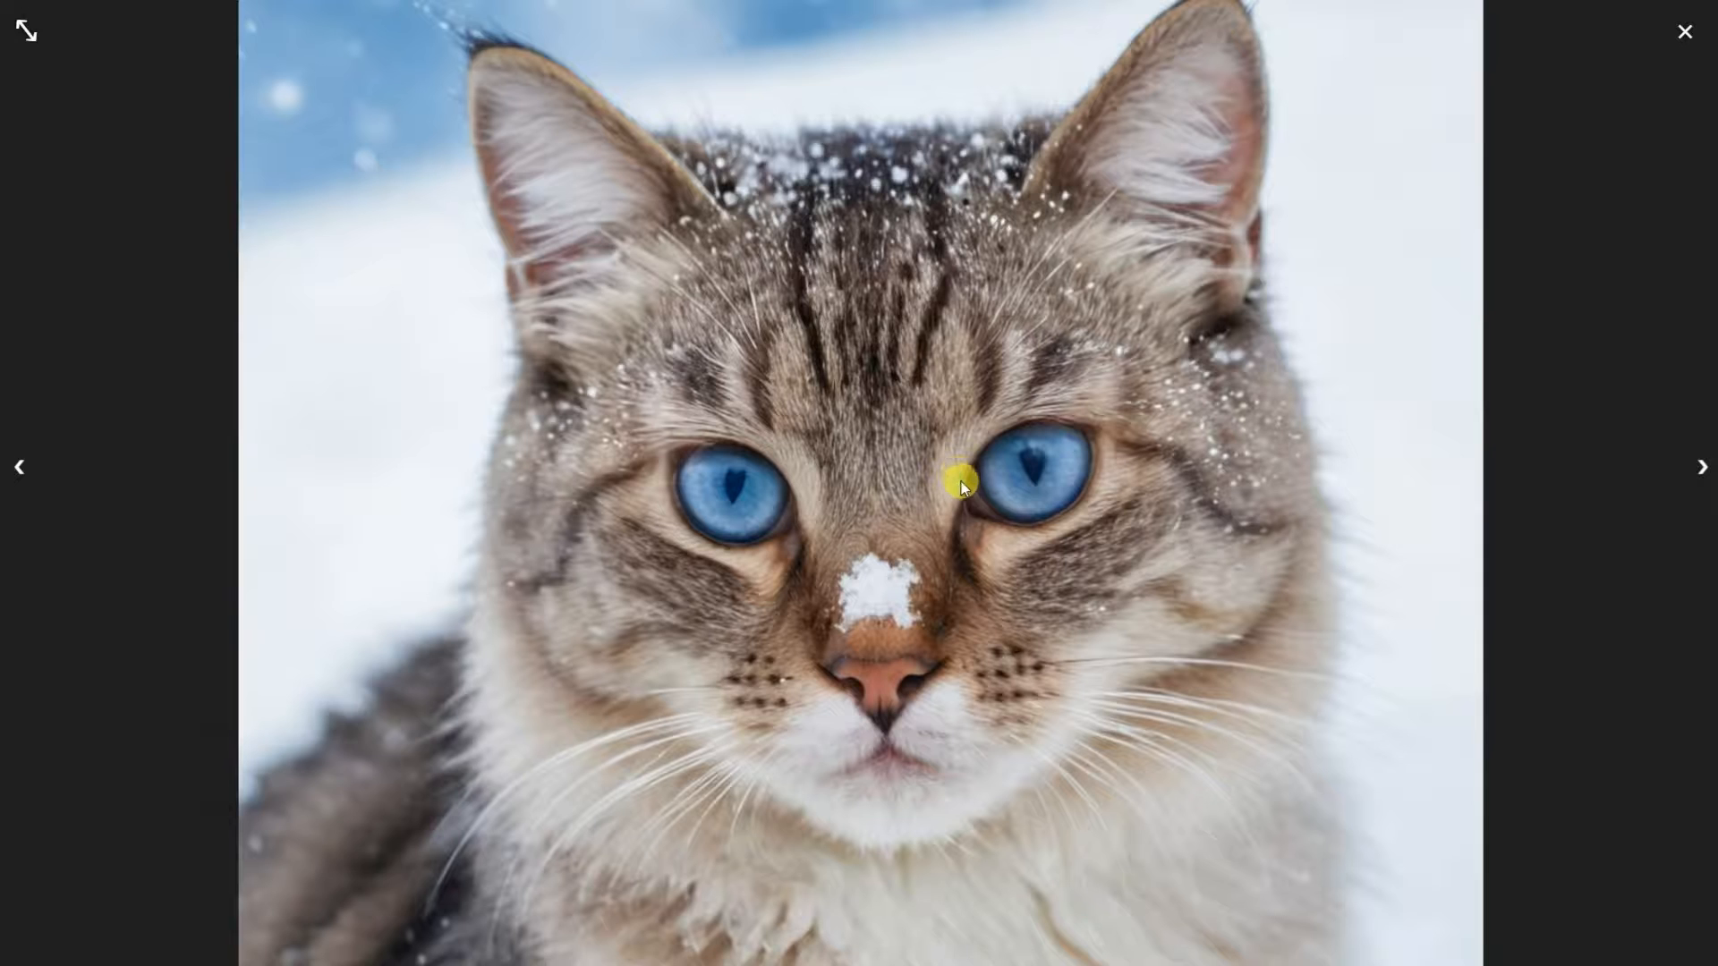
View the other snowy cat image at full size, close the viewer and select the second cat image in the gallery
click(1698, 465)
click(1685, 31)
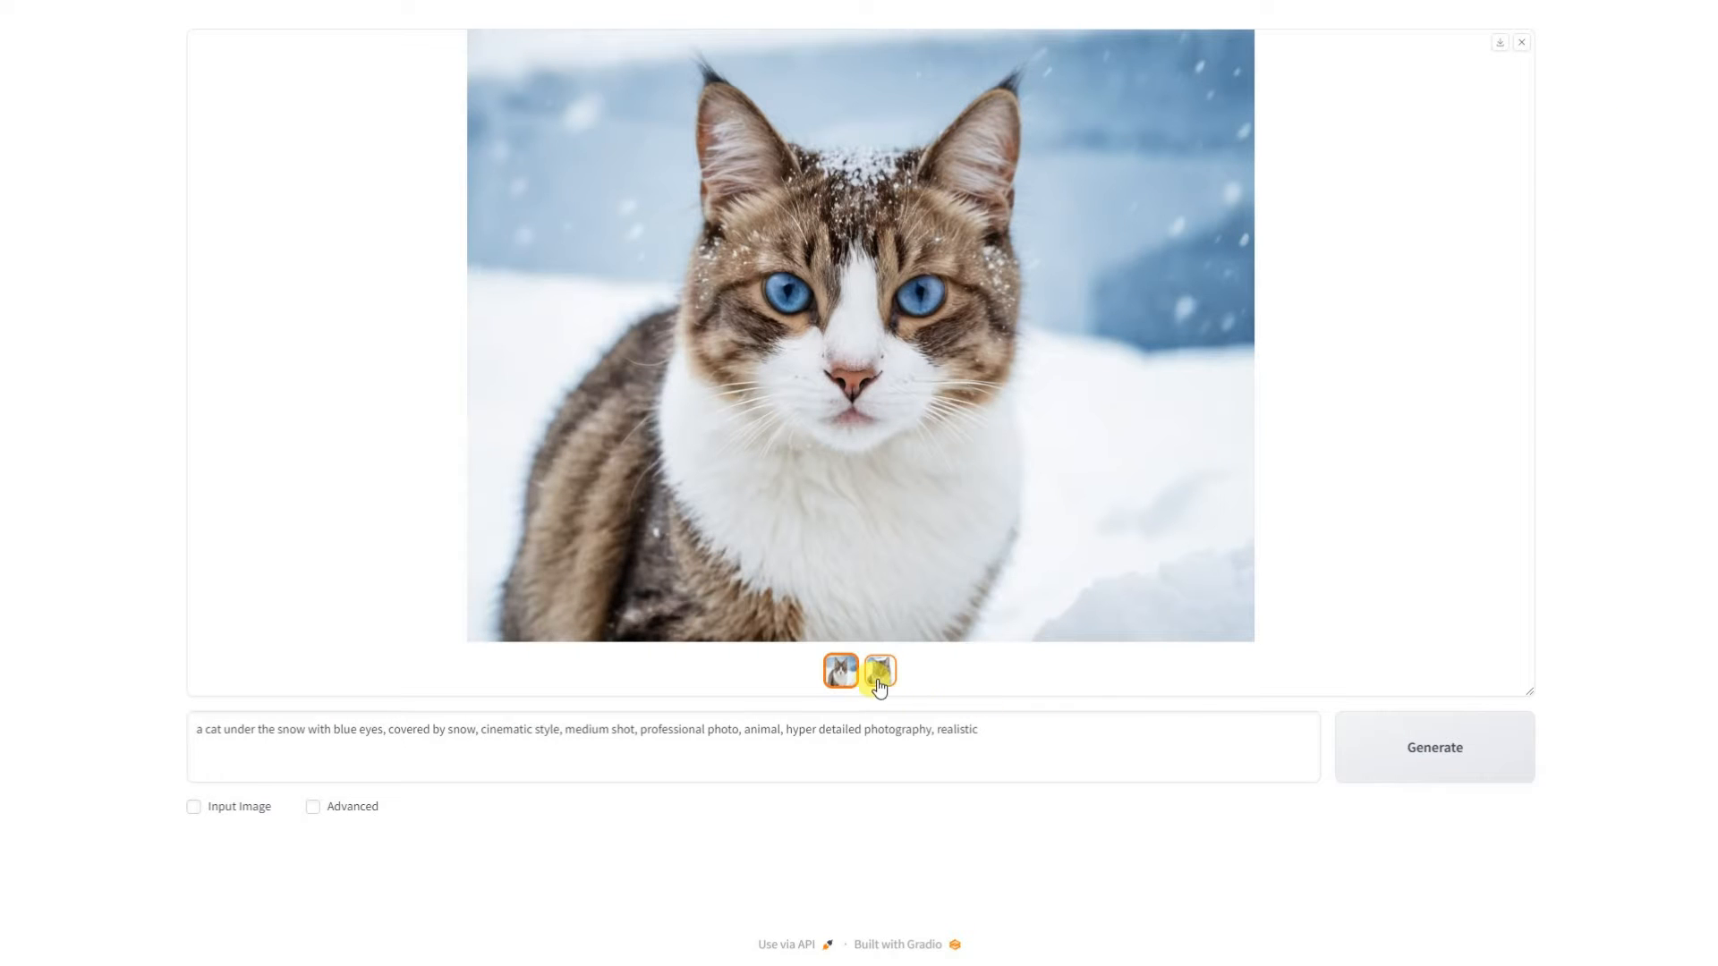
click(880, 672)
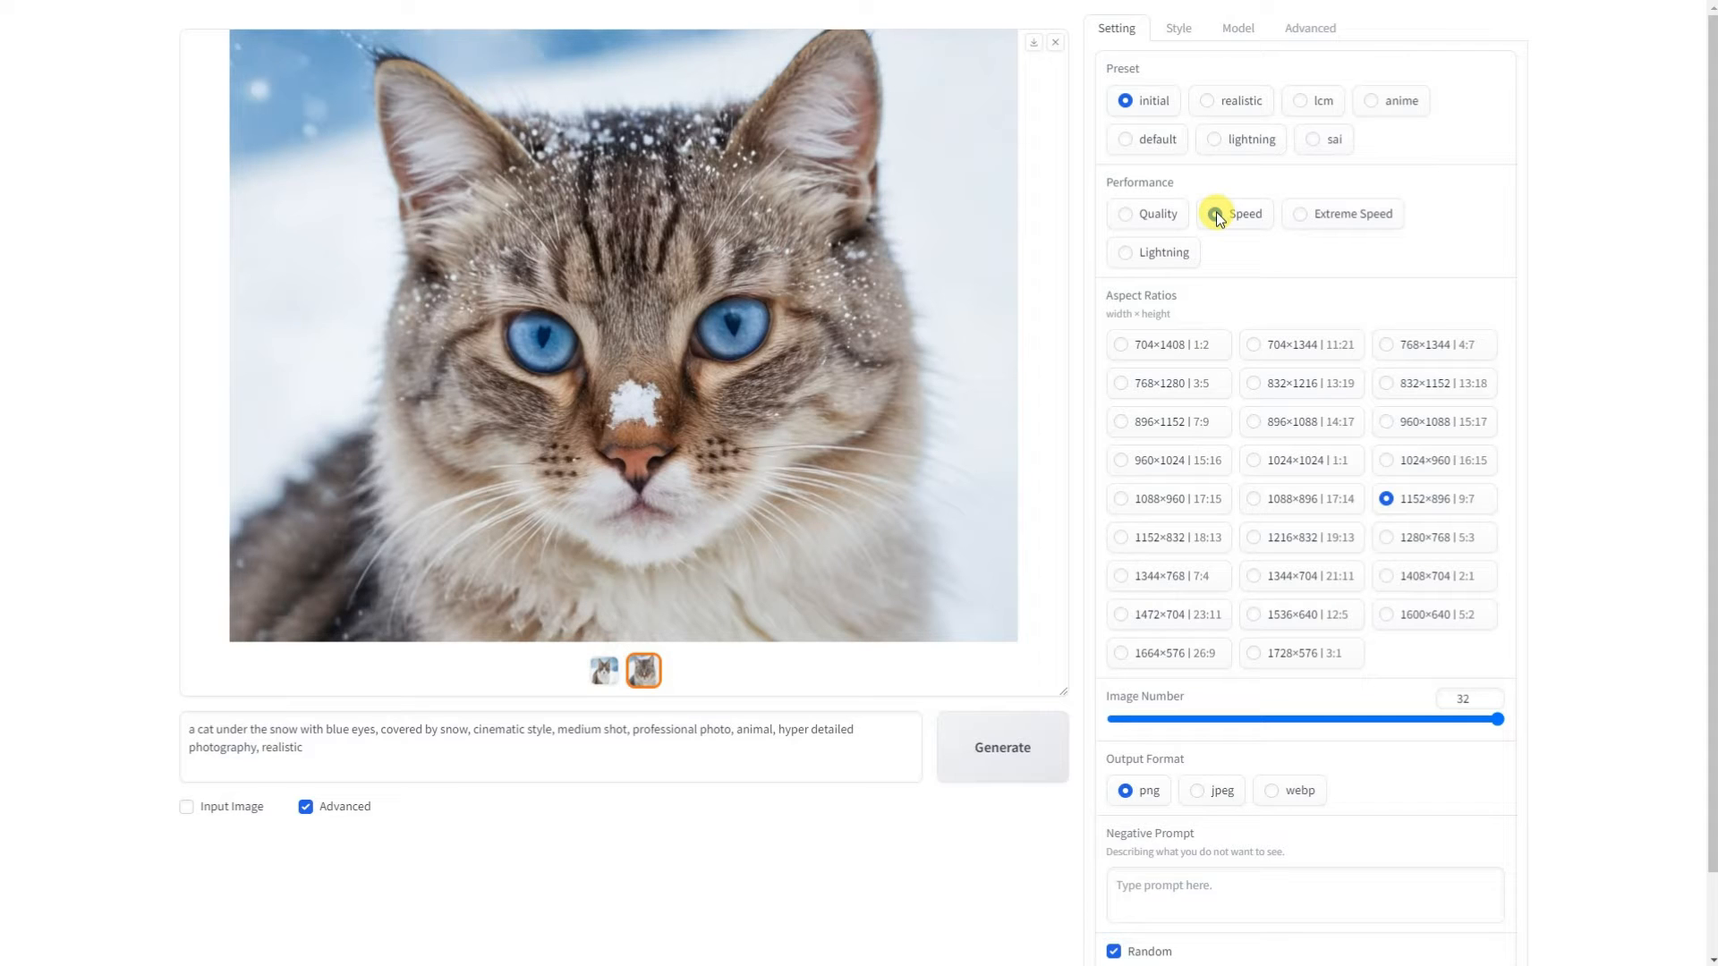
Try the Quality, Extreme Speed and Lightning performance modes and return to Speed
click(1125, 215)
click(1298, 215)
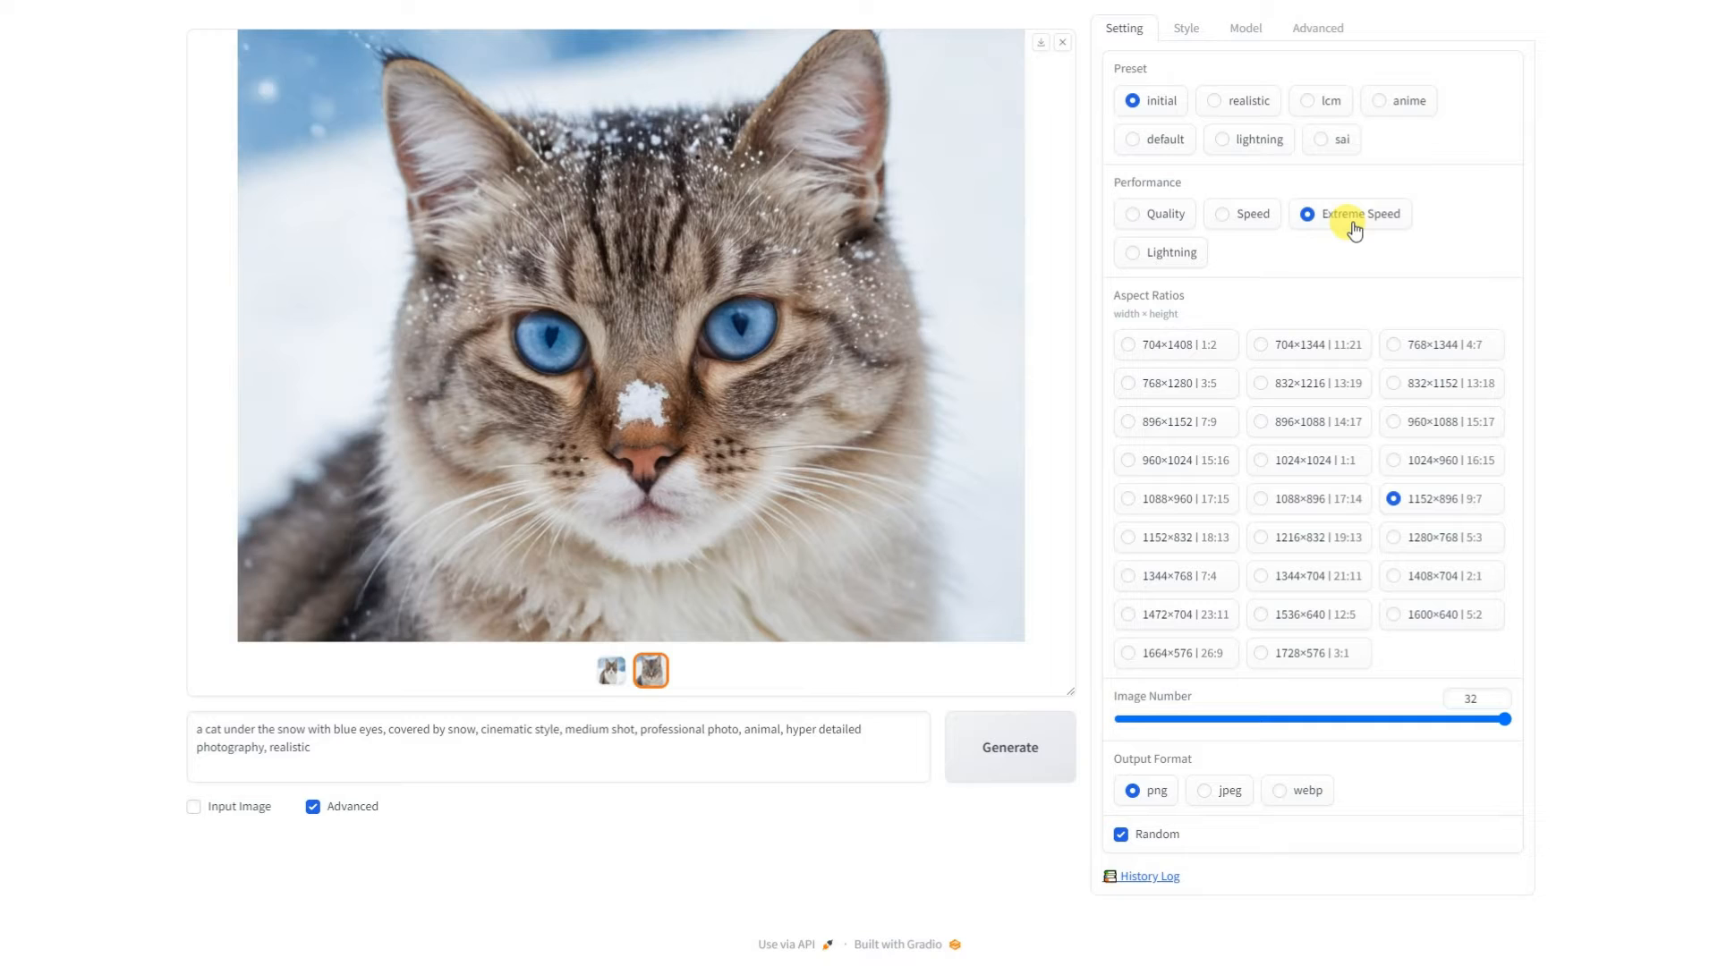
click(1134, 251)
click(1216, 213)
Set the image number to 4, and try the 1024×1024 aspect ratio before returning to 1152×896
drag(1497, 721, 1153, 728)
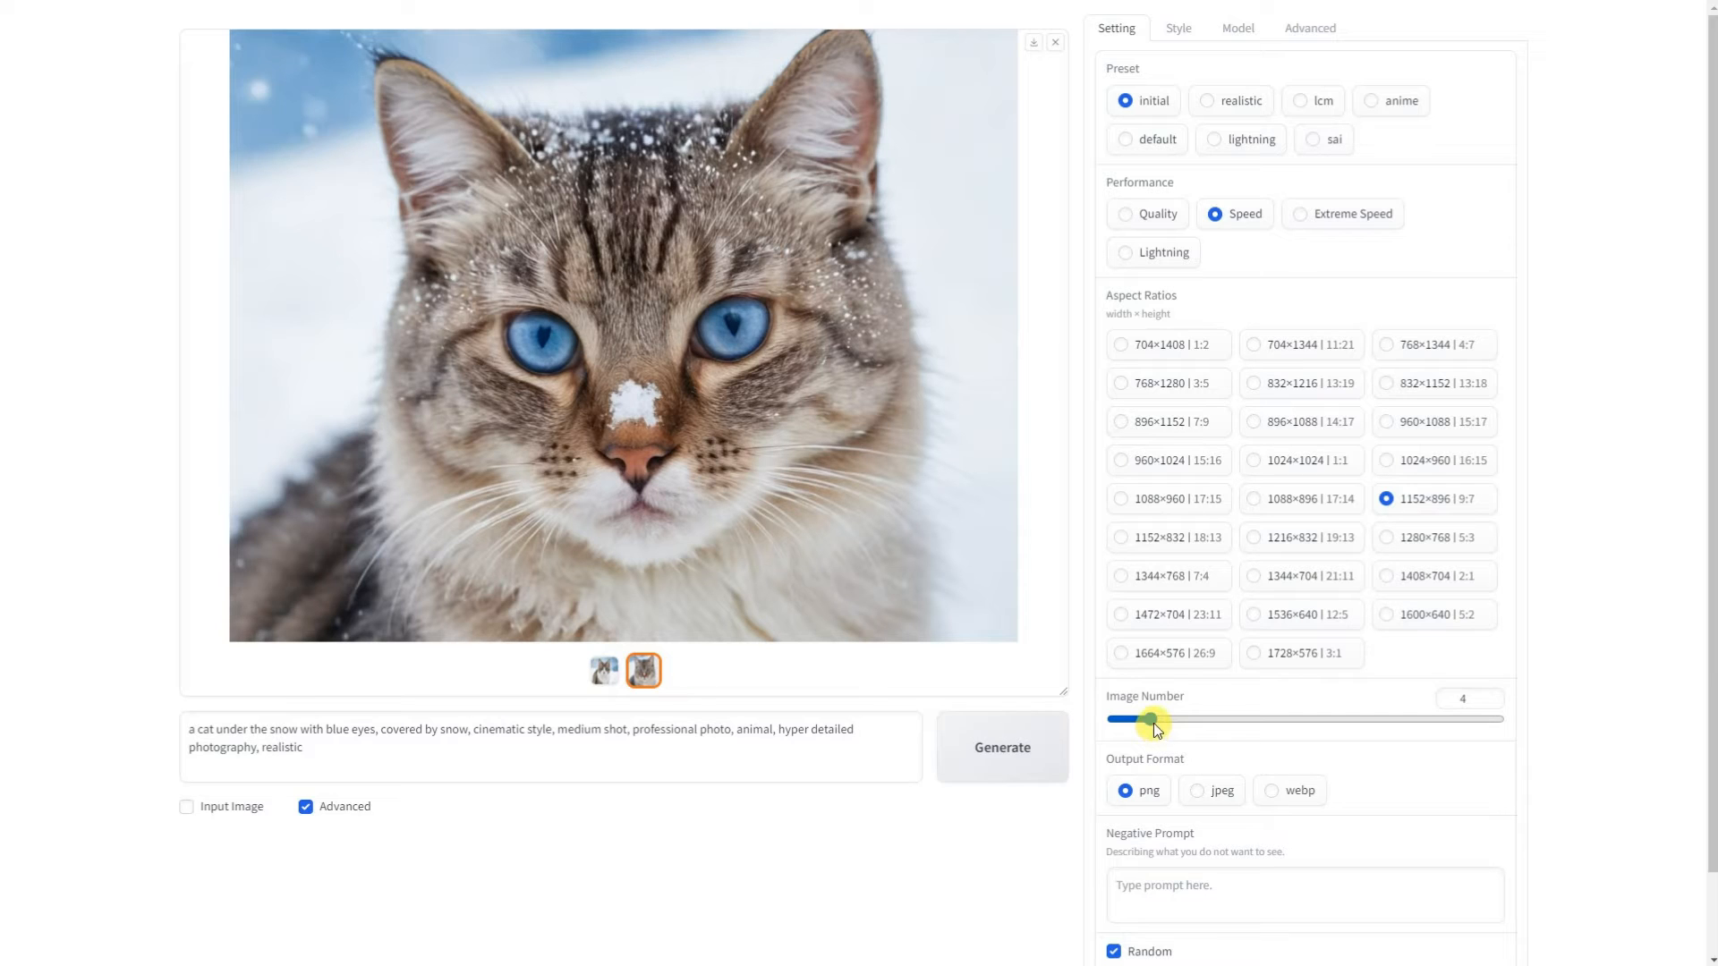
mouse_move(1145, 719)
mouse_down()
mouse_move(1511, 701)
mouse_move(1156, 728)
mouse_up()
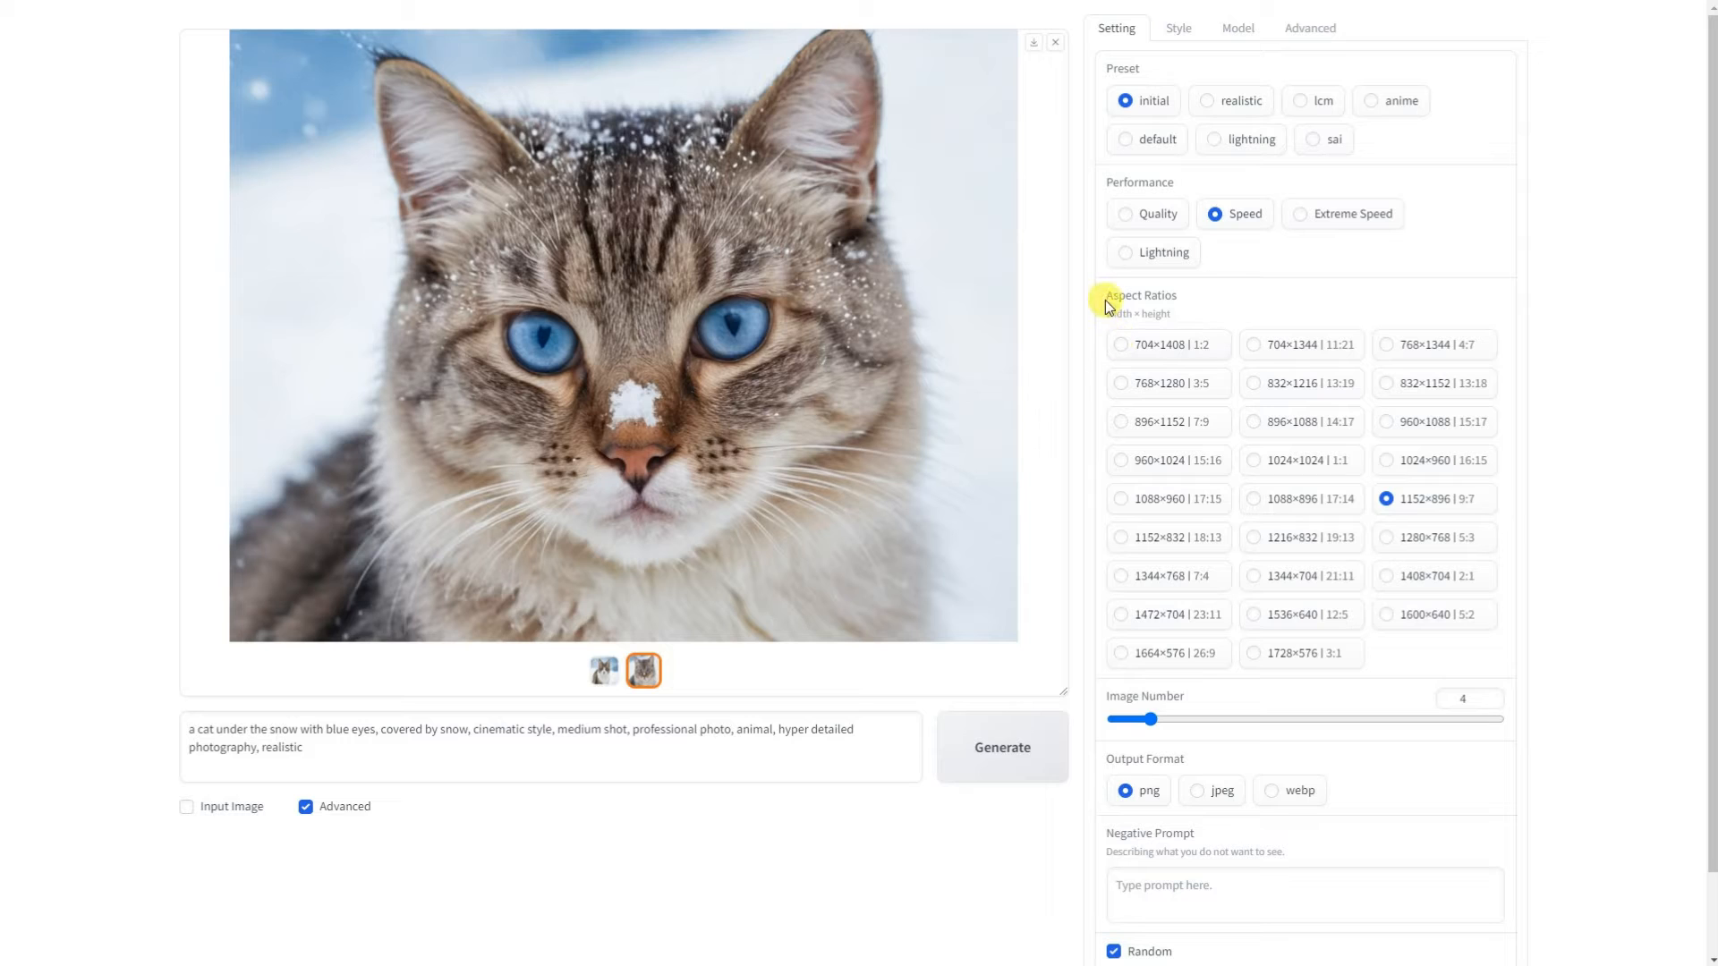
drag(1106, 297, 1177, 297)
click(1215, 305)
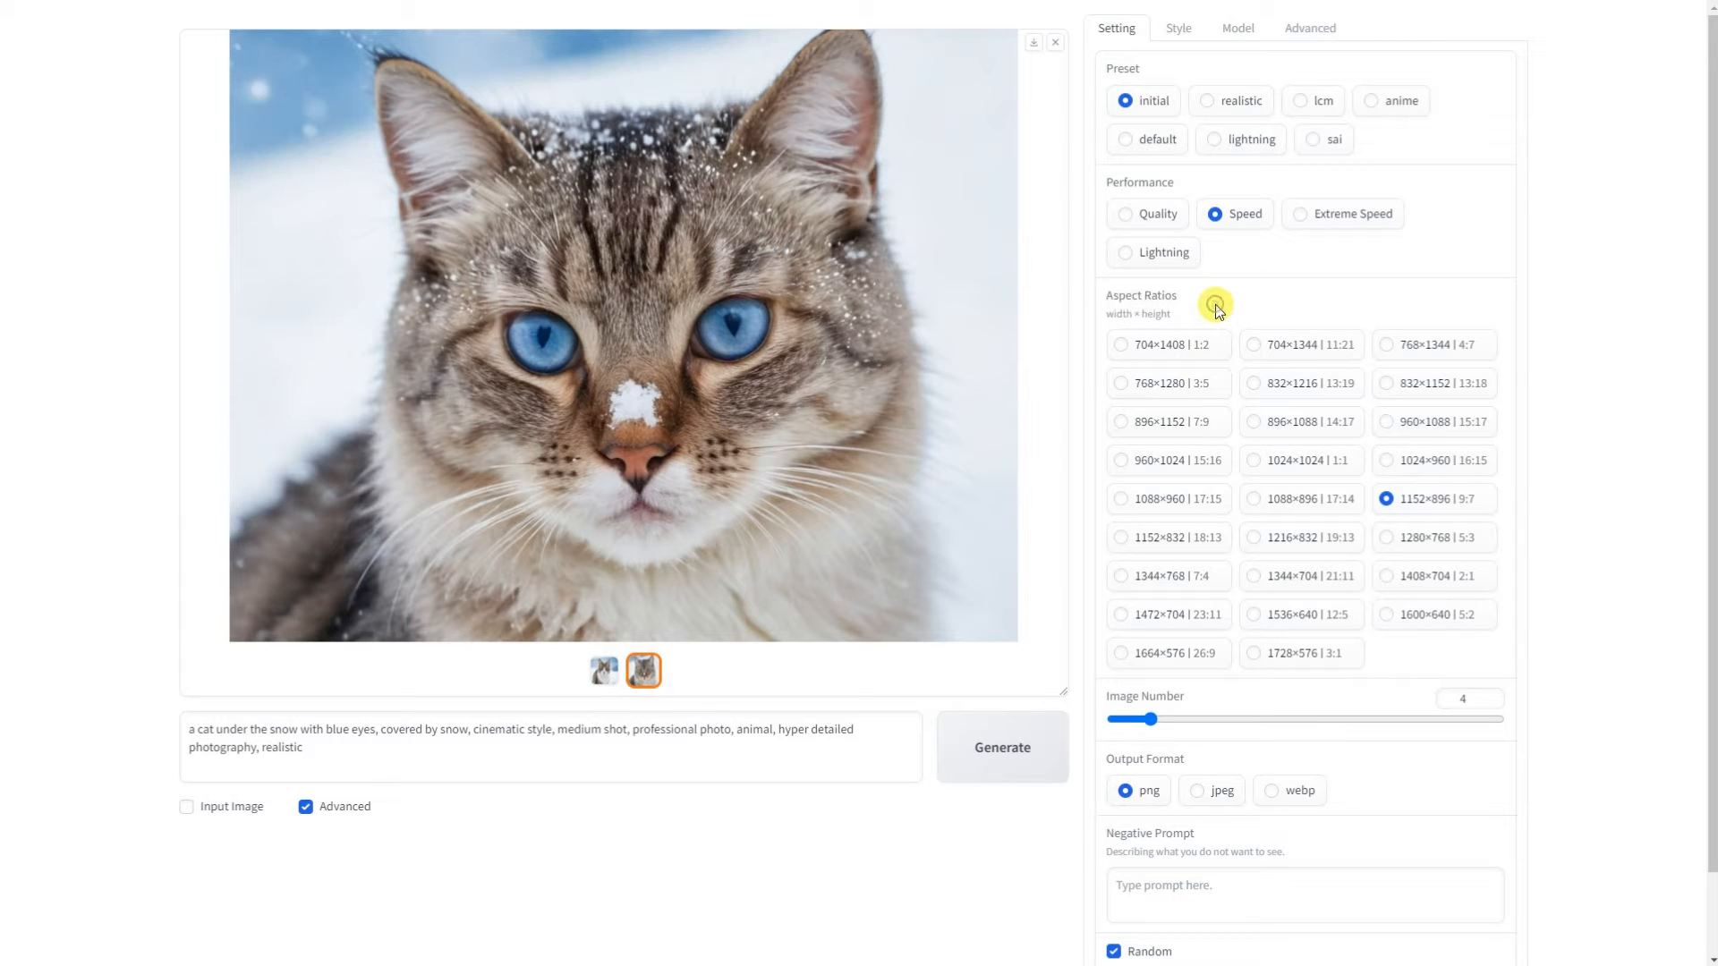
click(1255, 462)
click(1387, 498)
Try the jpeg and webp output formats and return to png
click(1196, 791)
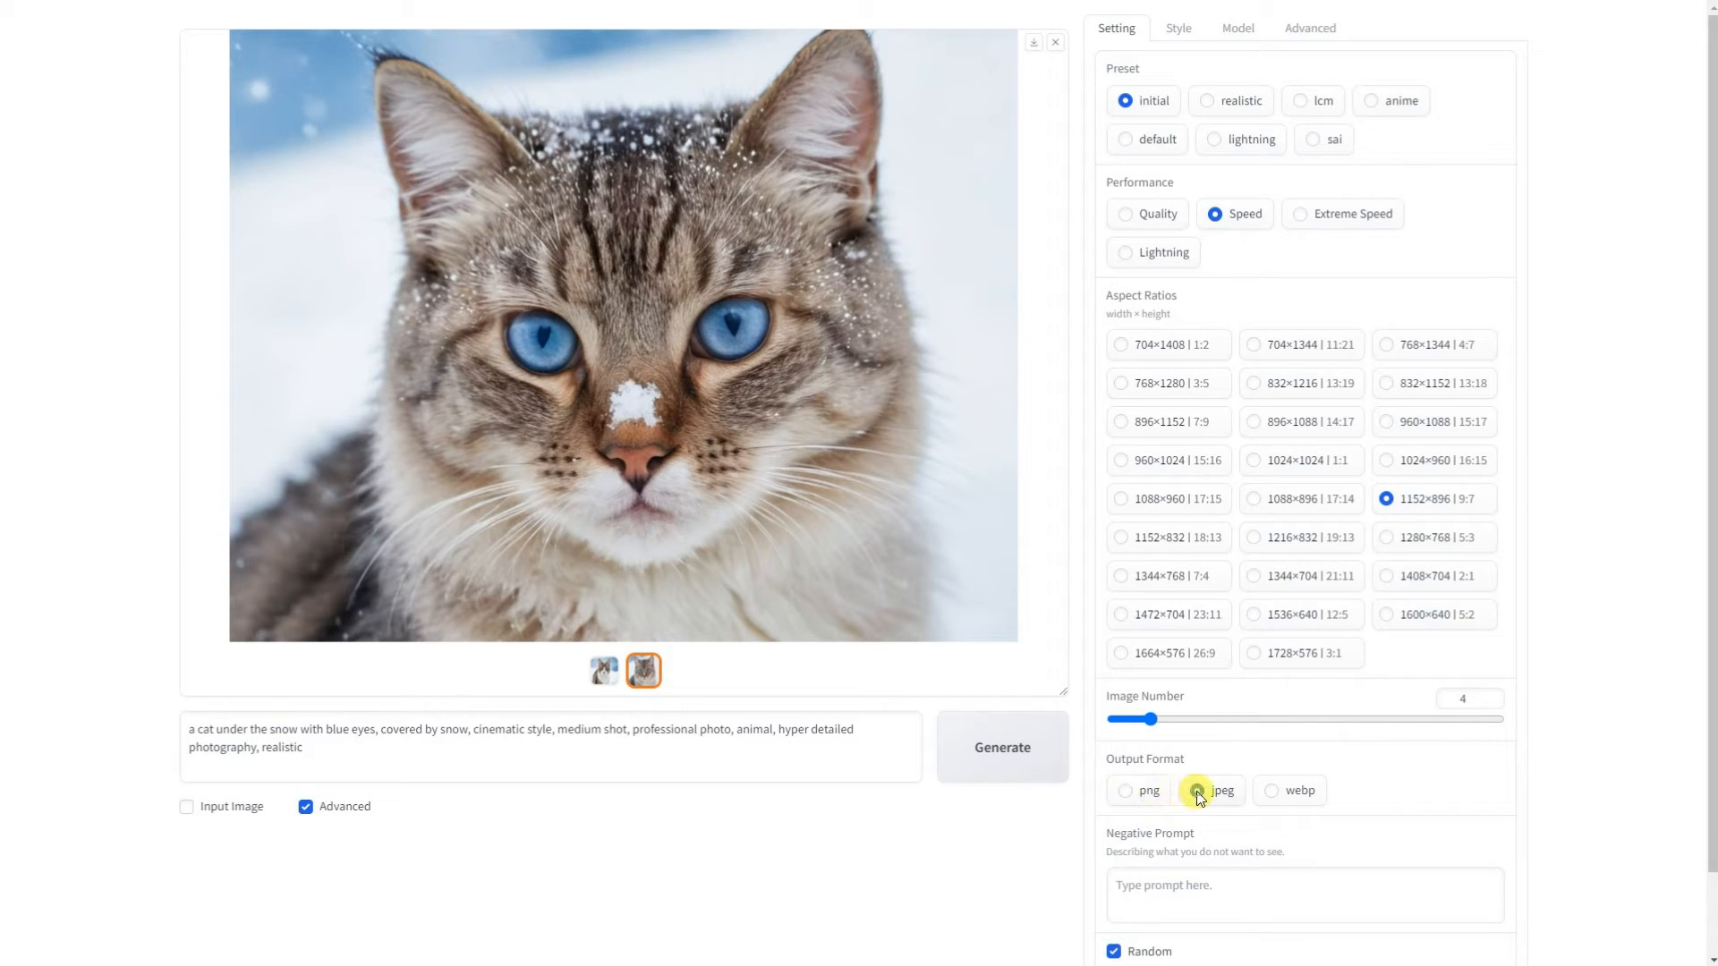
click(1270, 793)
click(1125, 790)
Turn off Random to inspect the seed value below the negative prompt, and turn Random back on
scroll(1127, 778, down, 1)
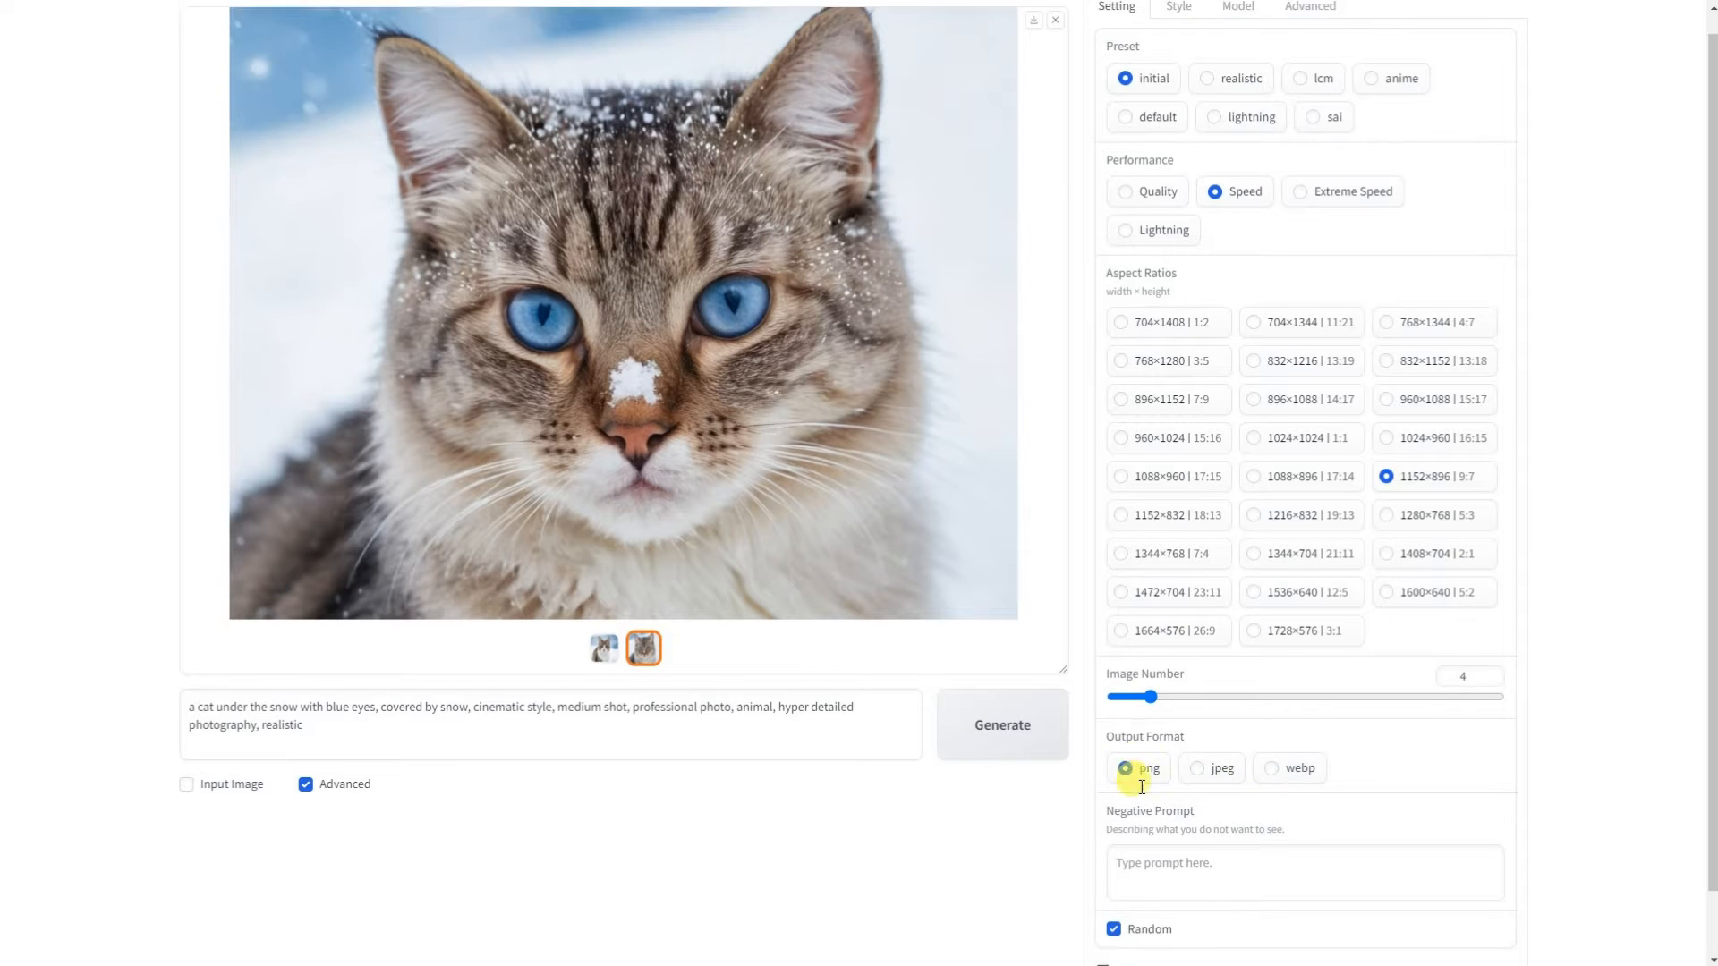
click(1121, 787)
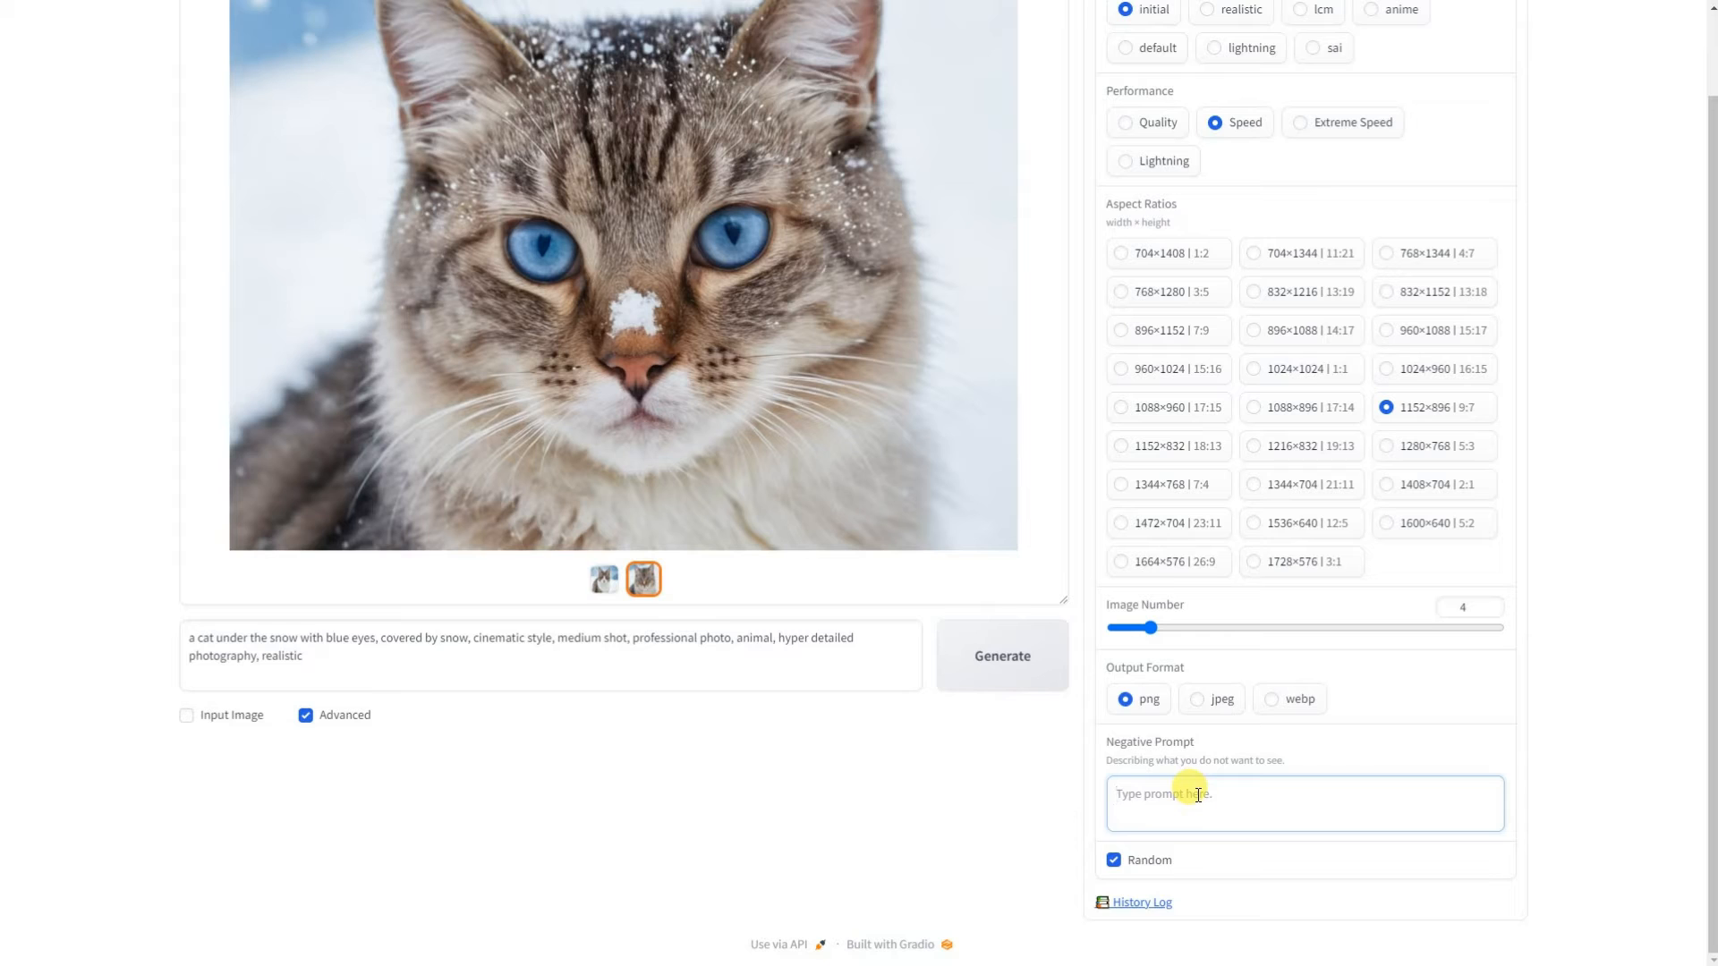
click(1113, 861)
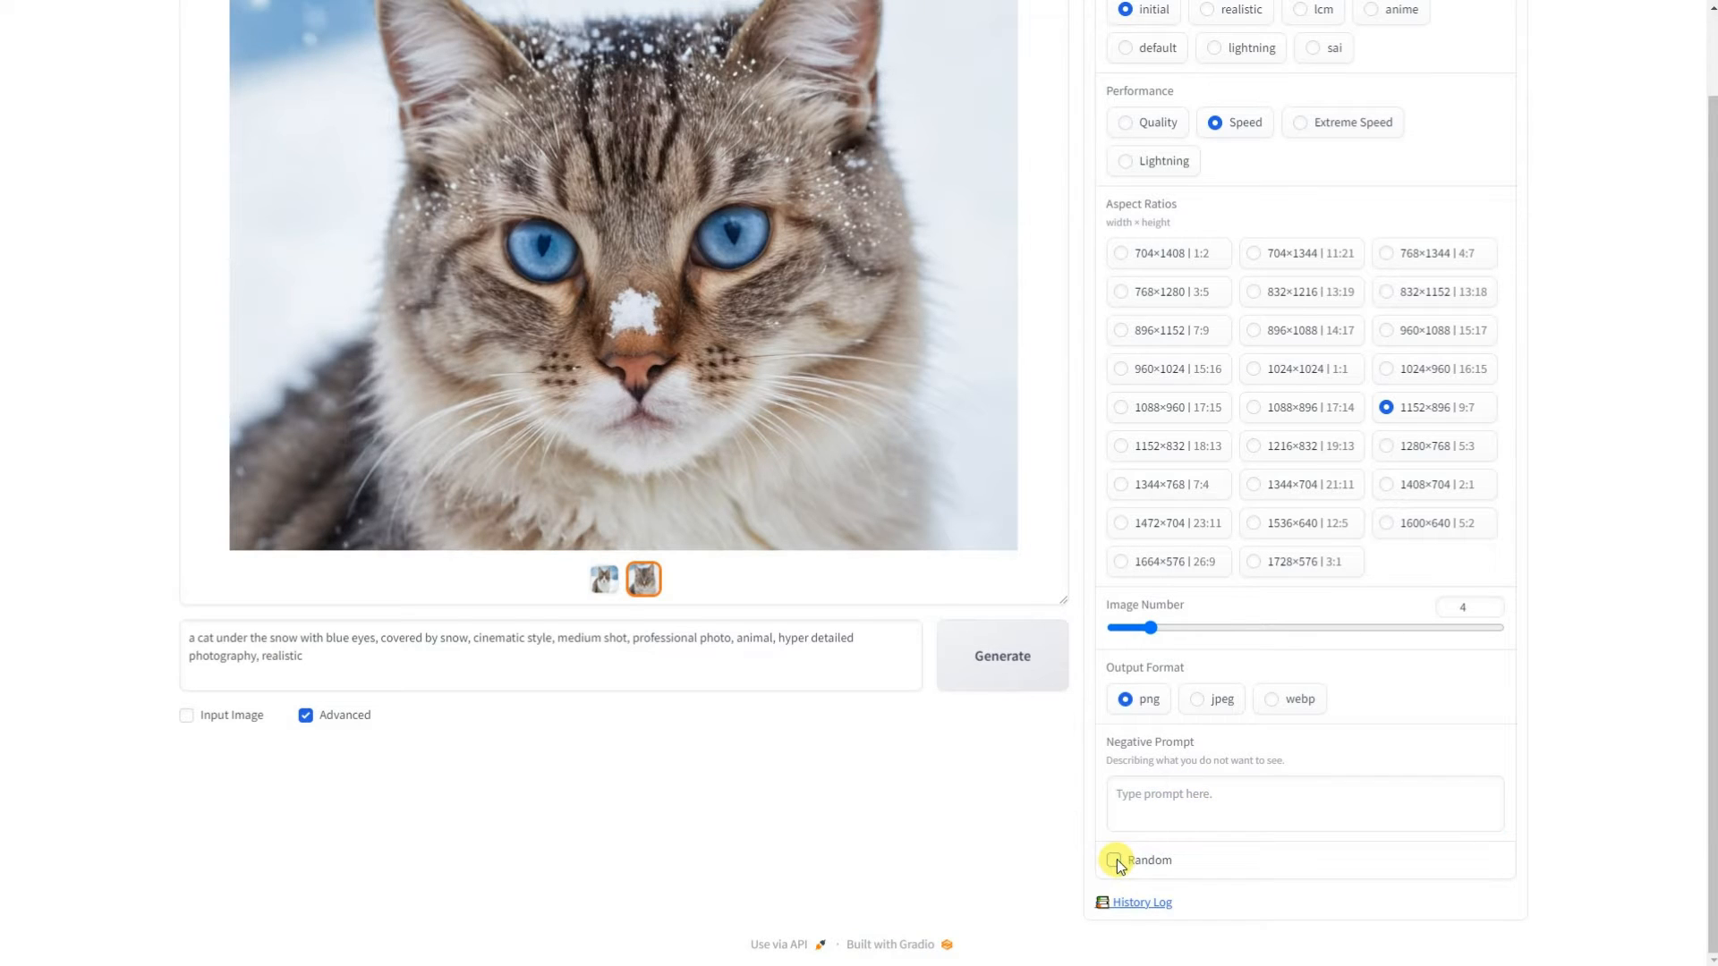
scroll(1114, 861, down, 1)
drag(1238, 849, 1110, 851)
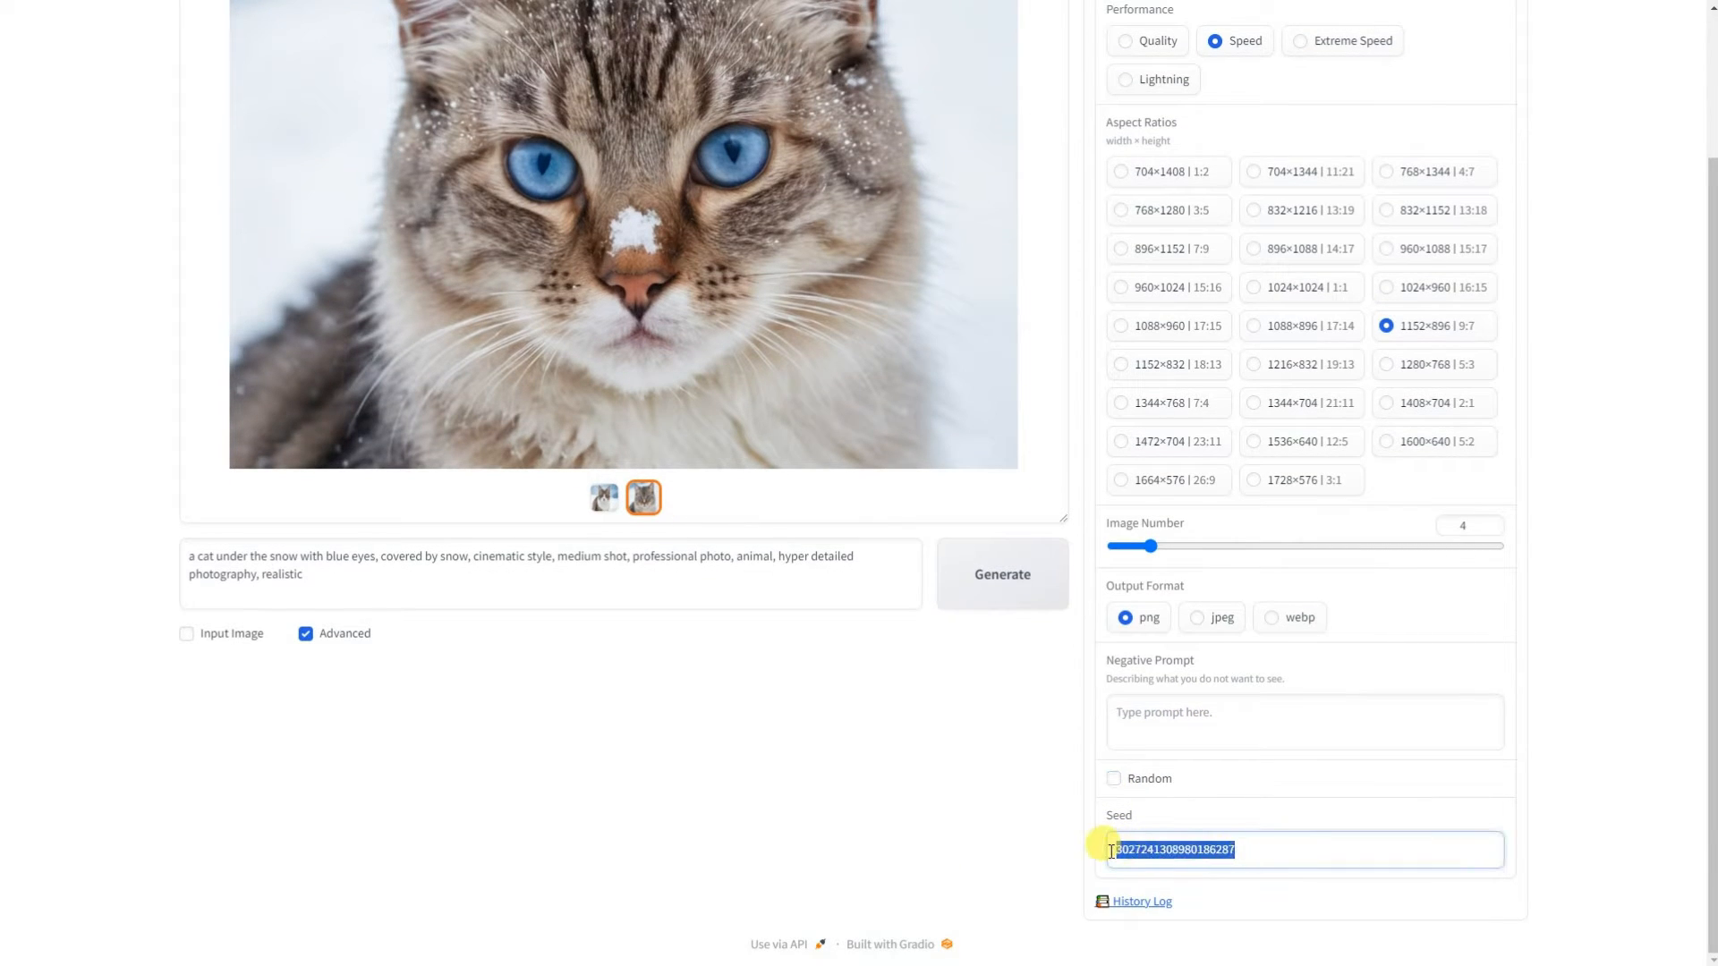
click(1113, 778)
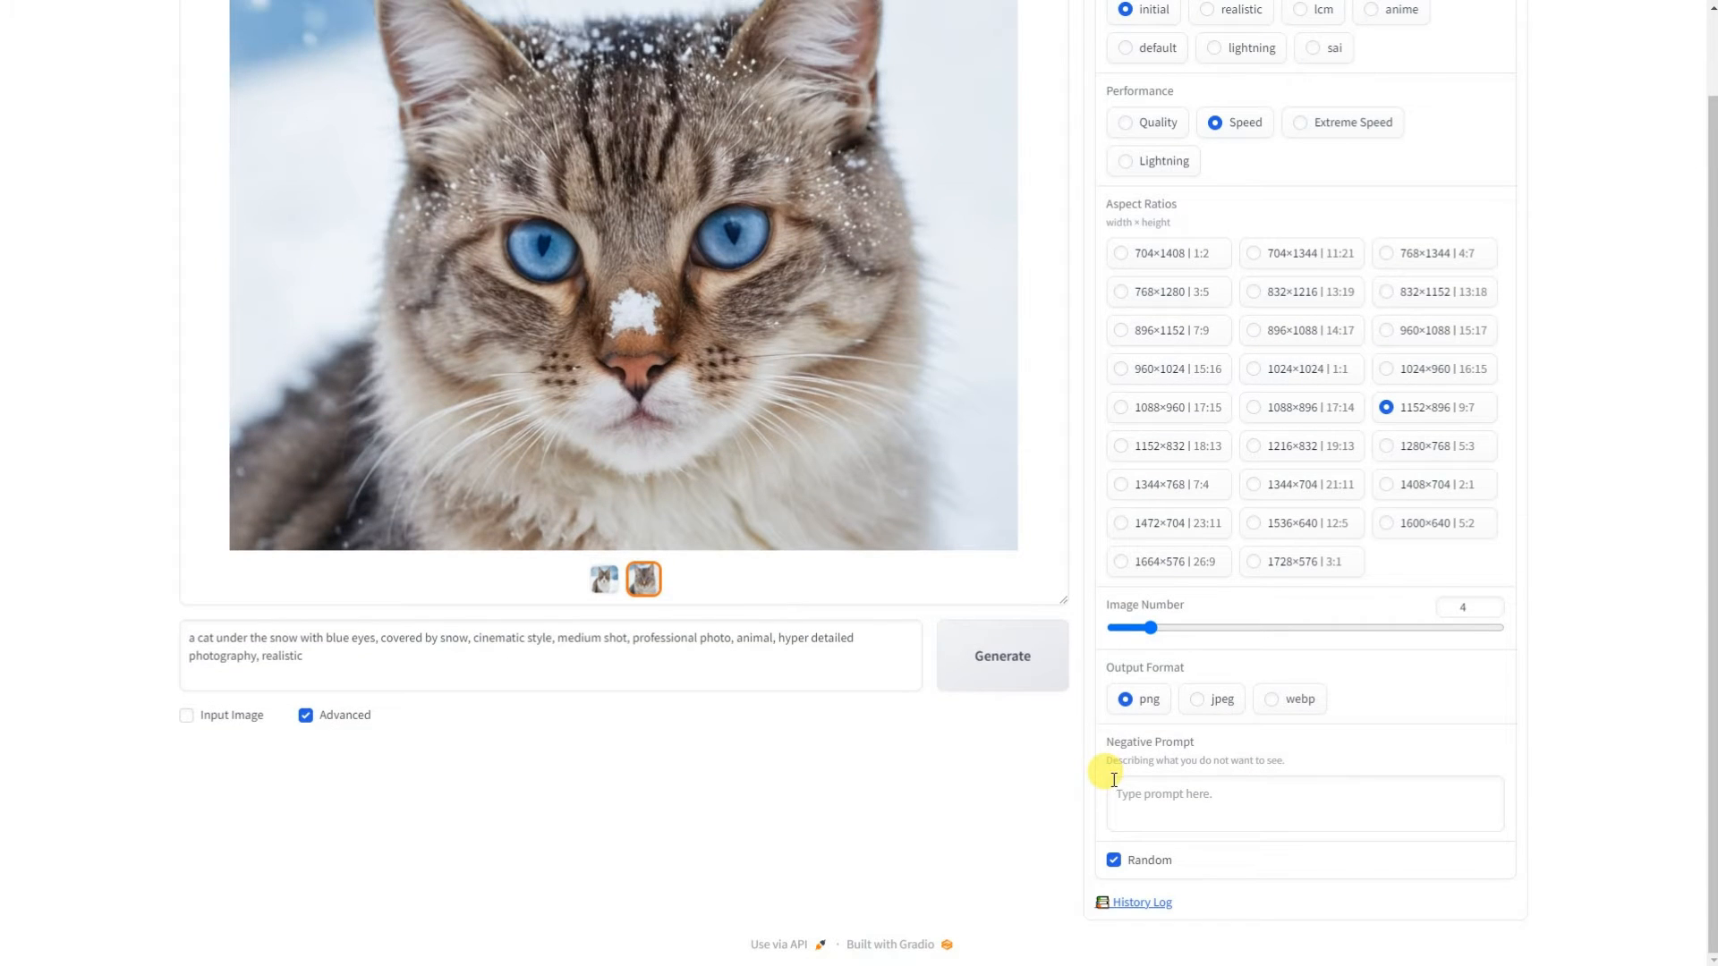
scroll(1118, 788, up, 1)
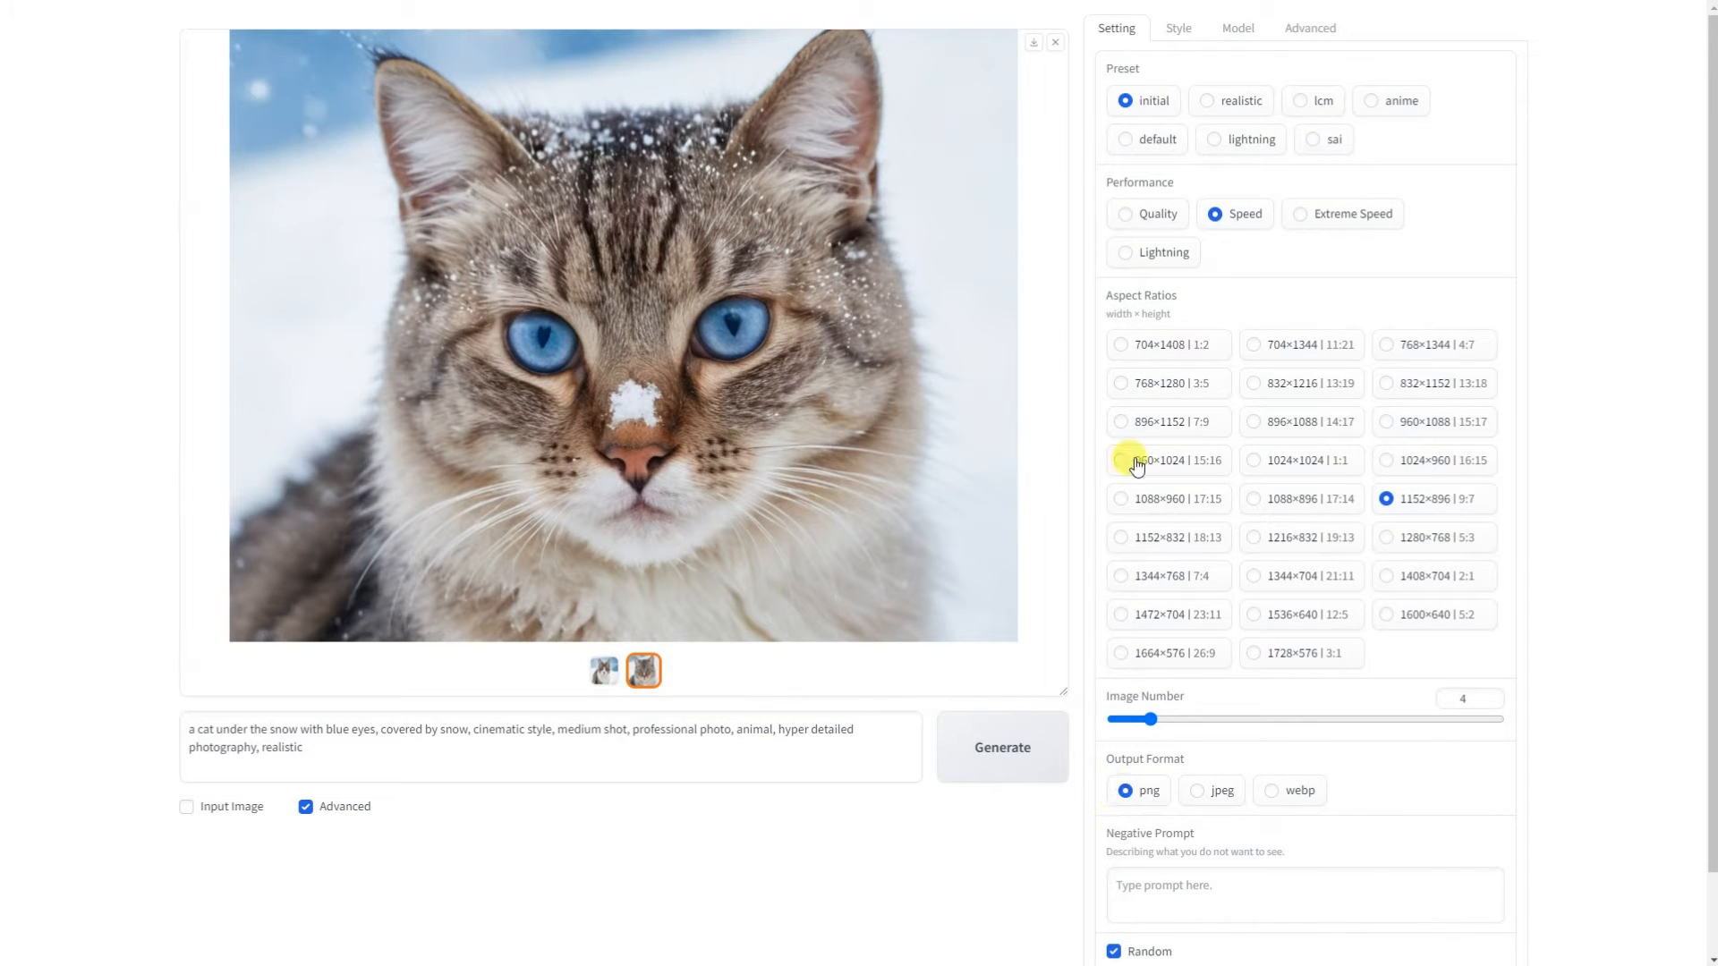
Enable the Fooocus Masterpiece and SAI Cinematic styles and browse the style list to its end
click(1179, 34)
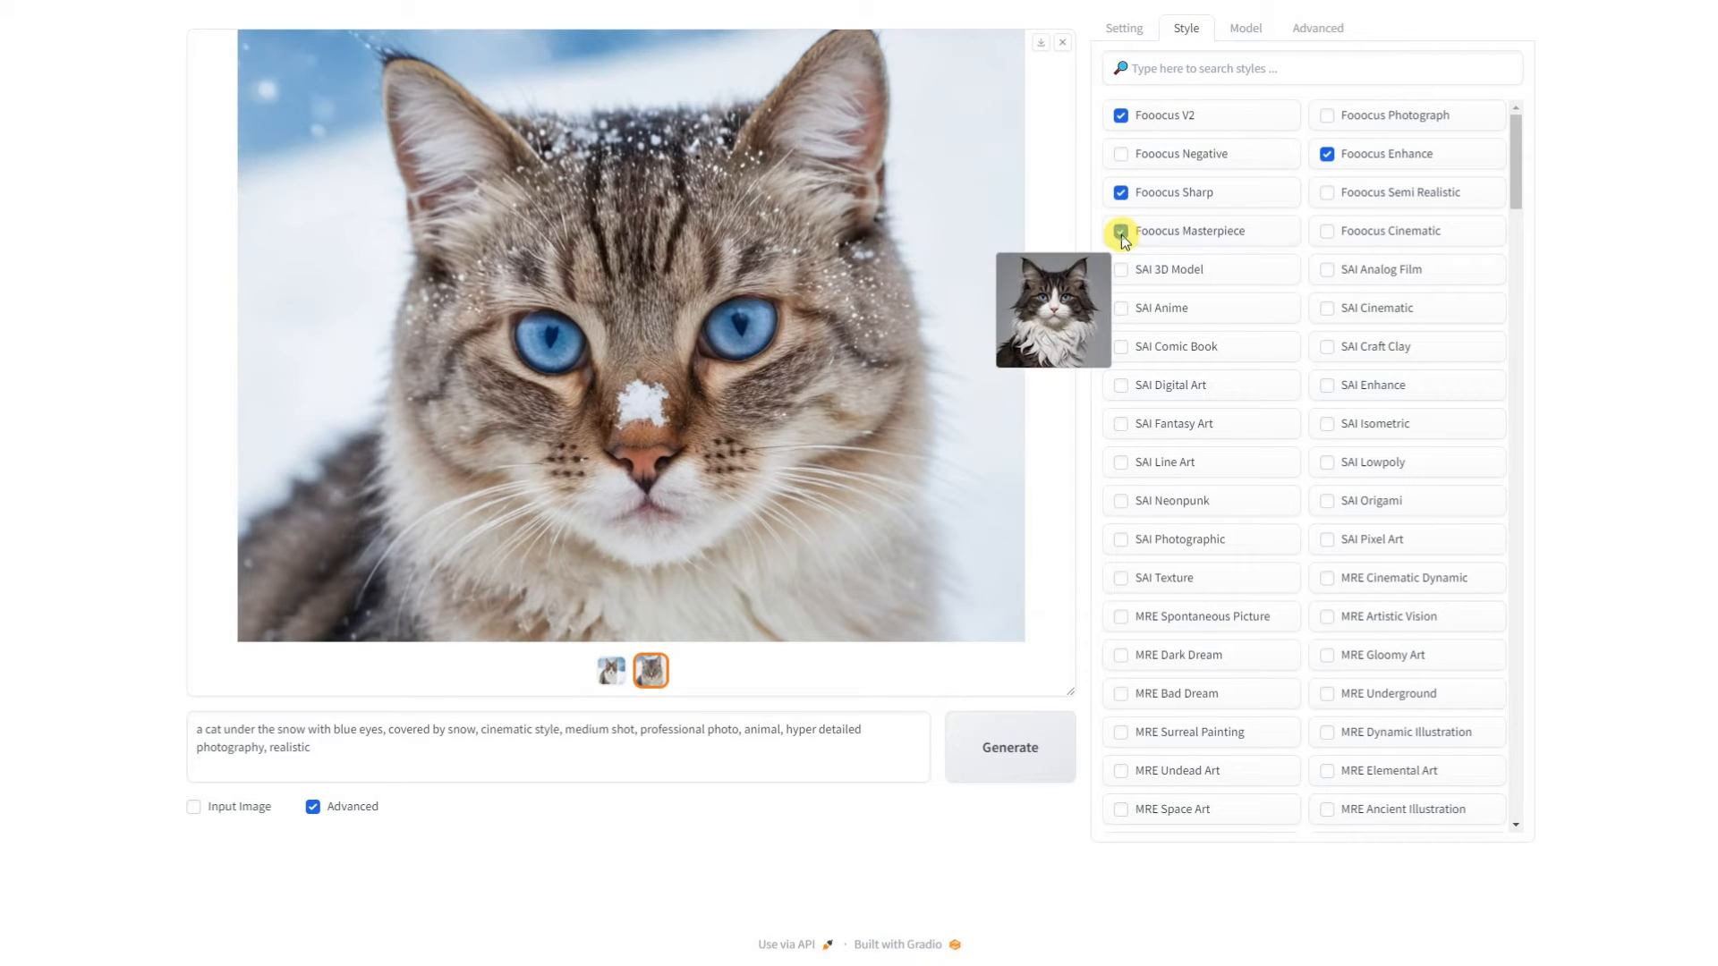
click(1330, 310)
drag(1516, 165, 1526, 778)
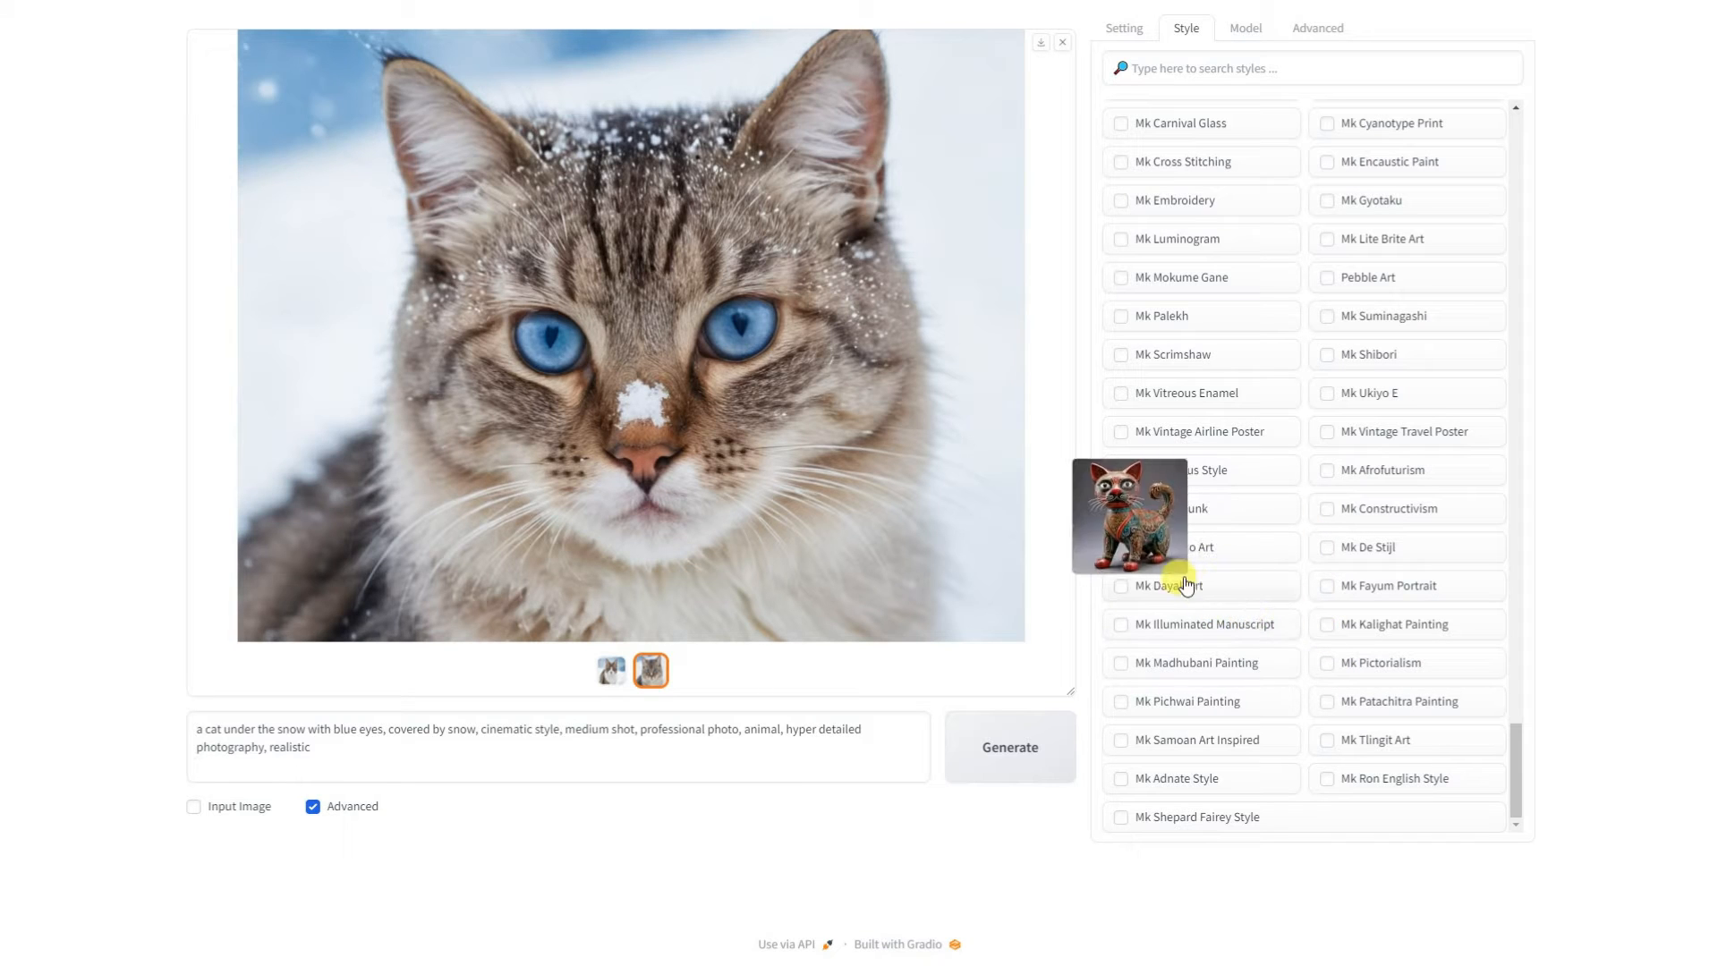
Review the base model and refiner choices, and set the LoRA 1 weight to about -0.75
click(1247, 32)
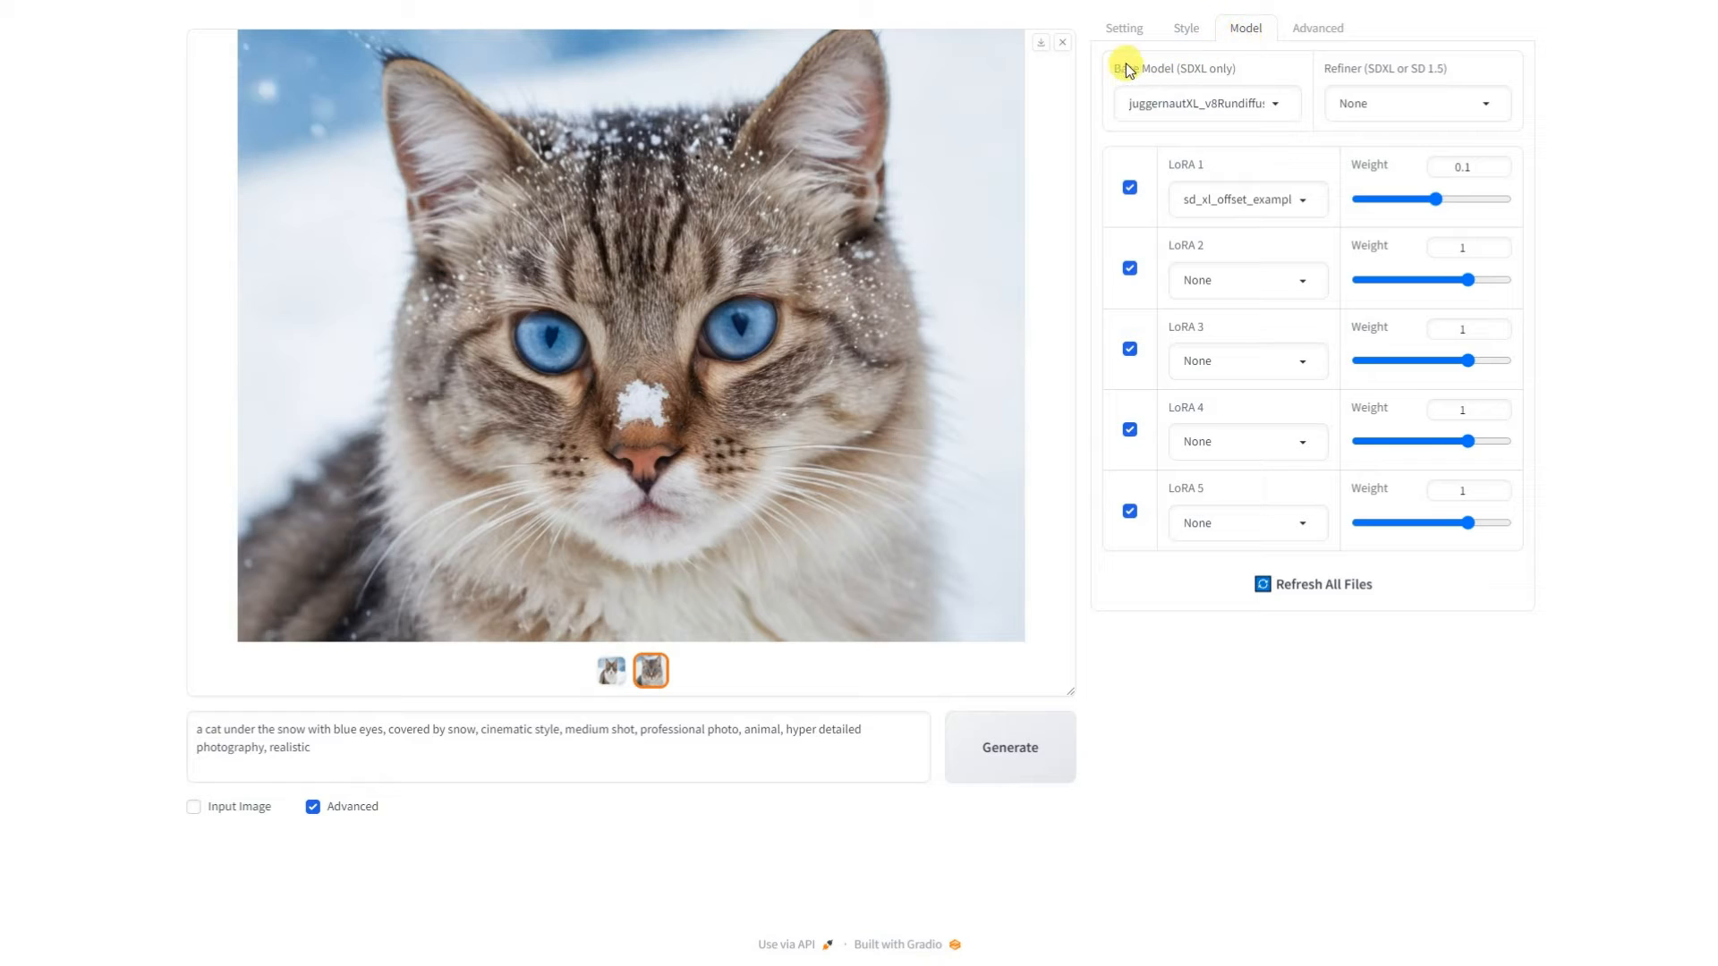
drag(1114, 70, 1174, 74)
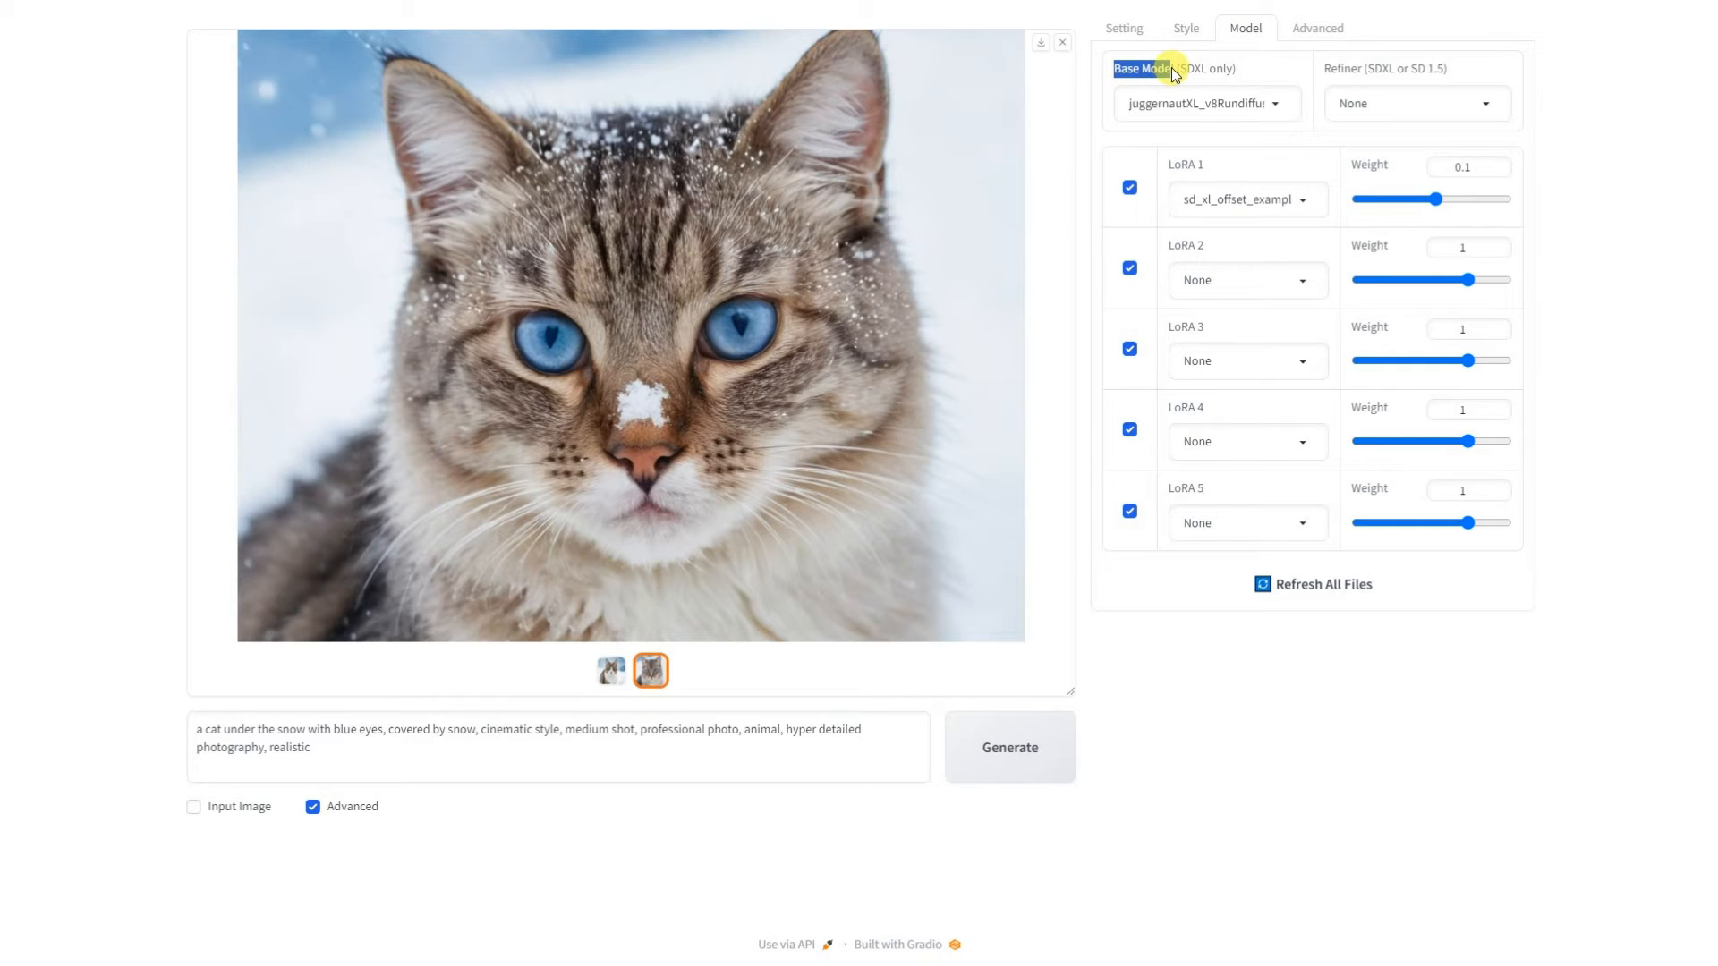
click(1261, 67)
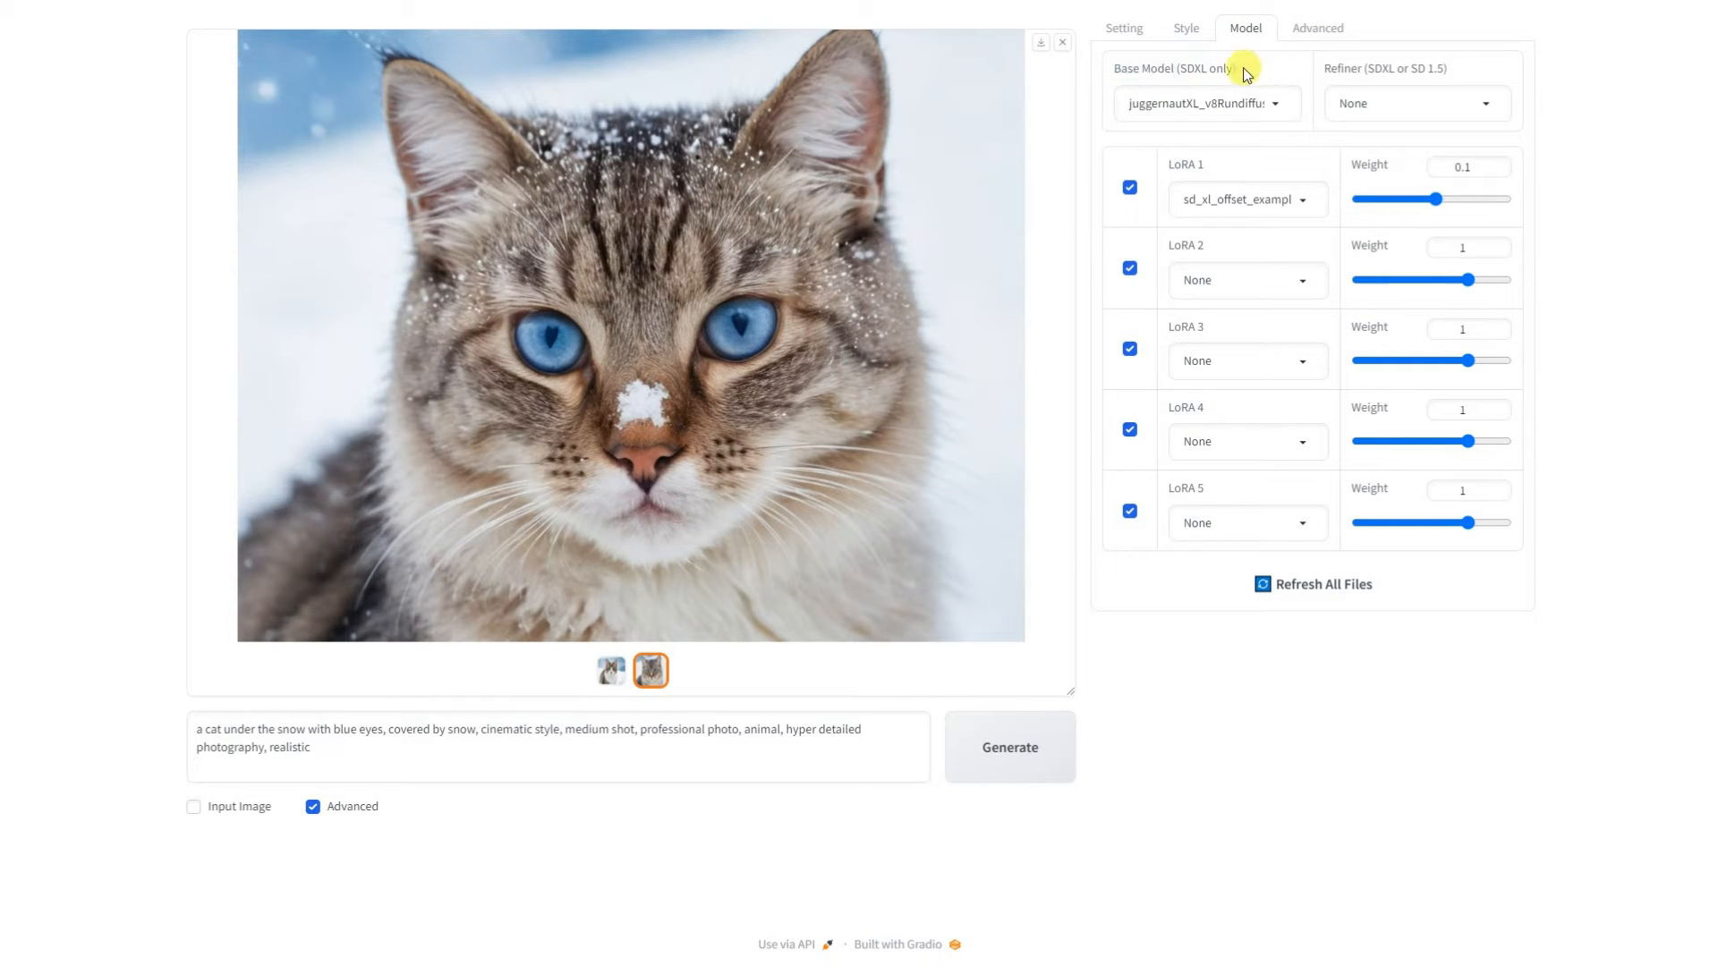
drag(1129, 106, 1206, 102)
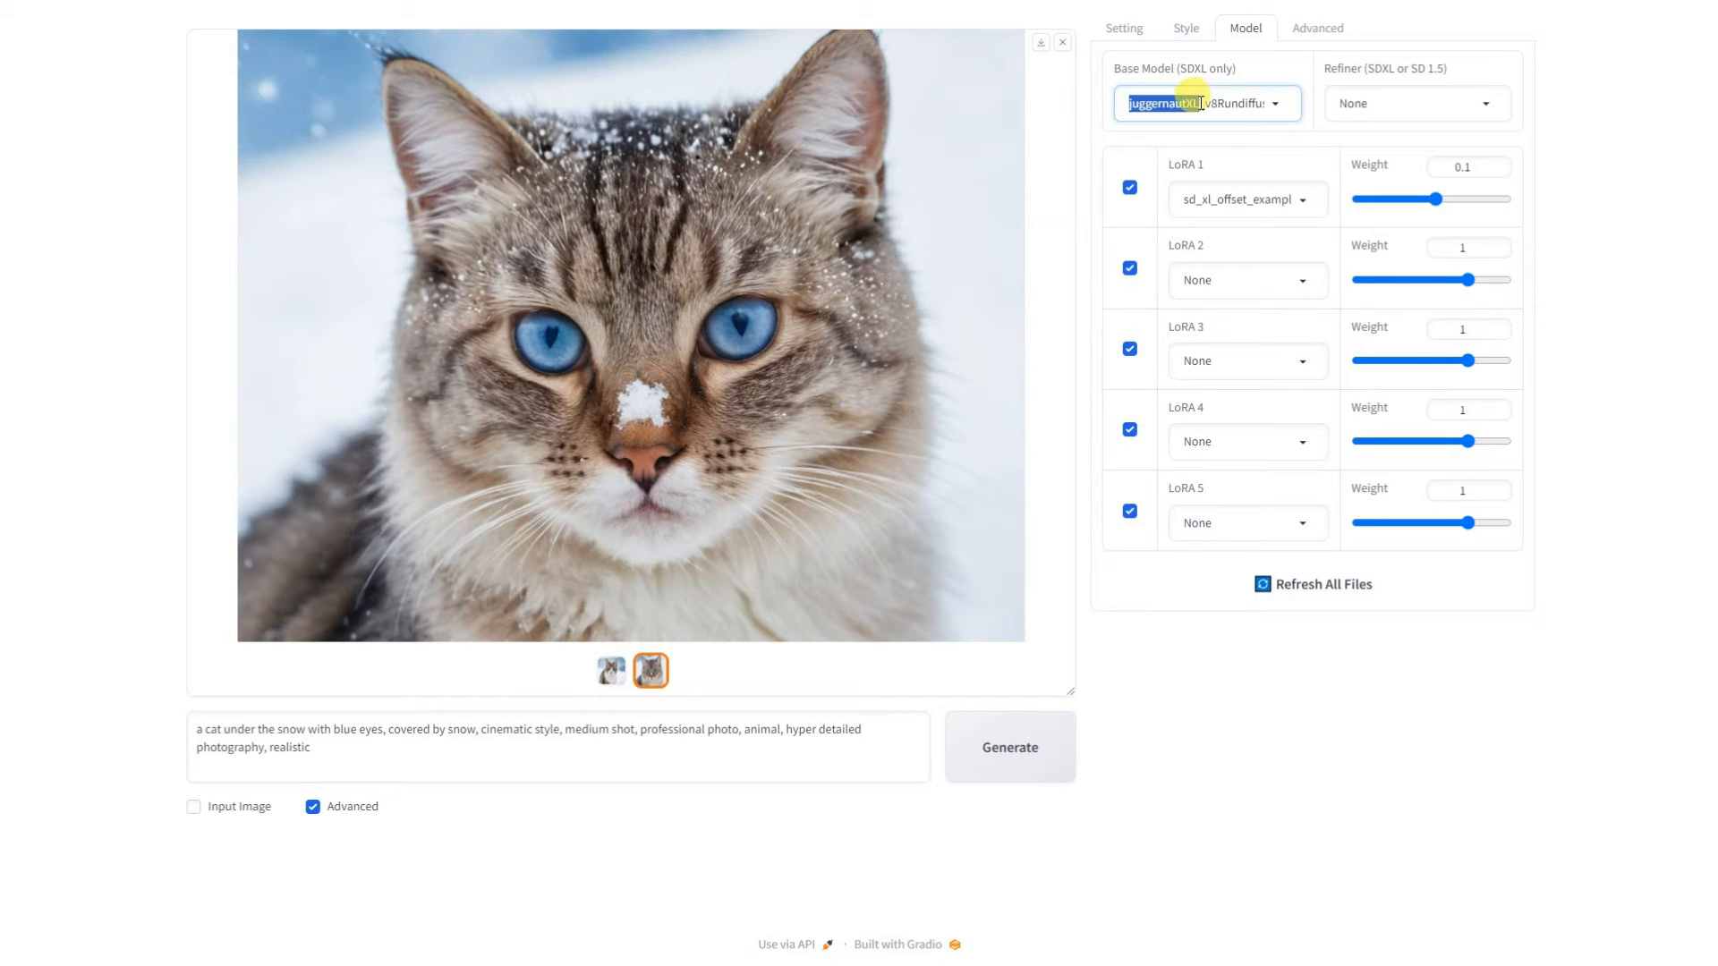
drag(1323, 69, 1365, 72)
click(1456, 68)
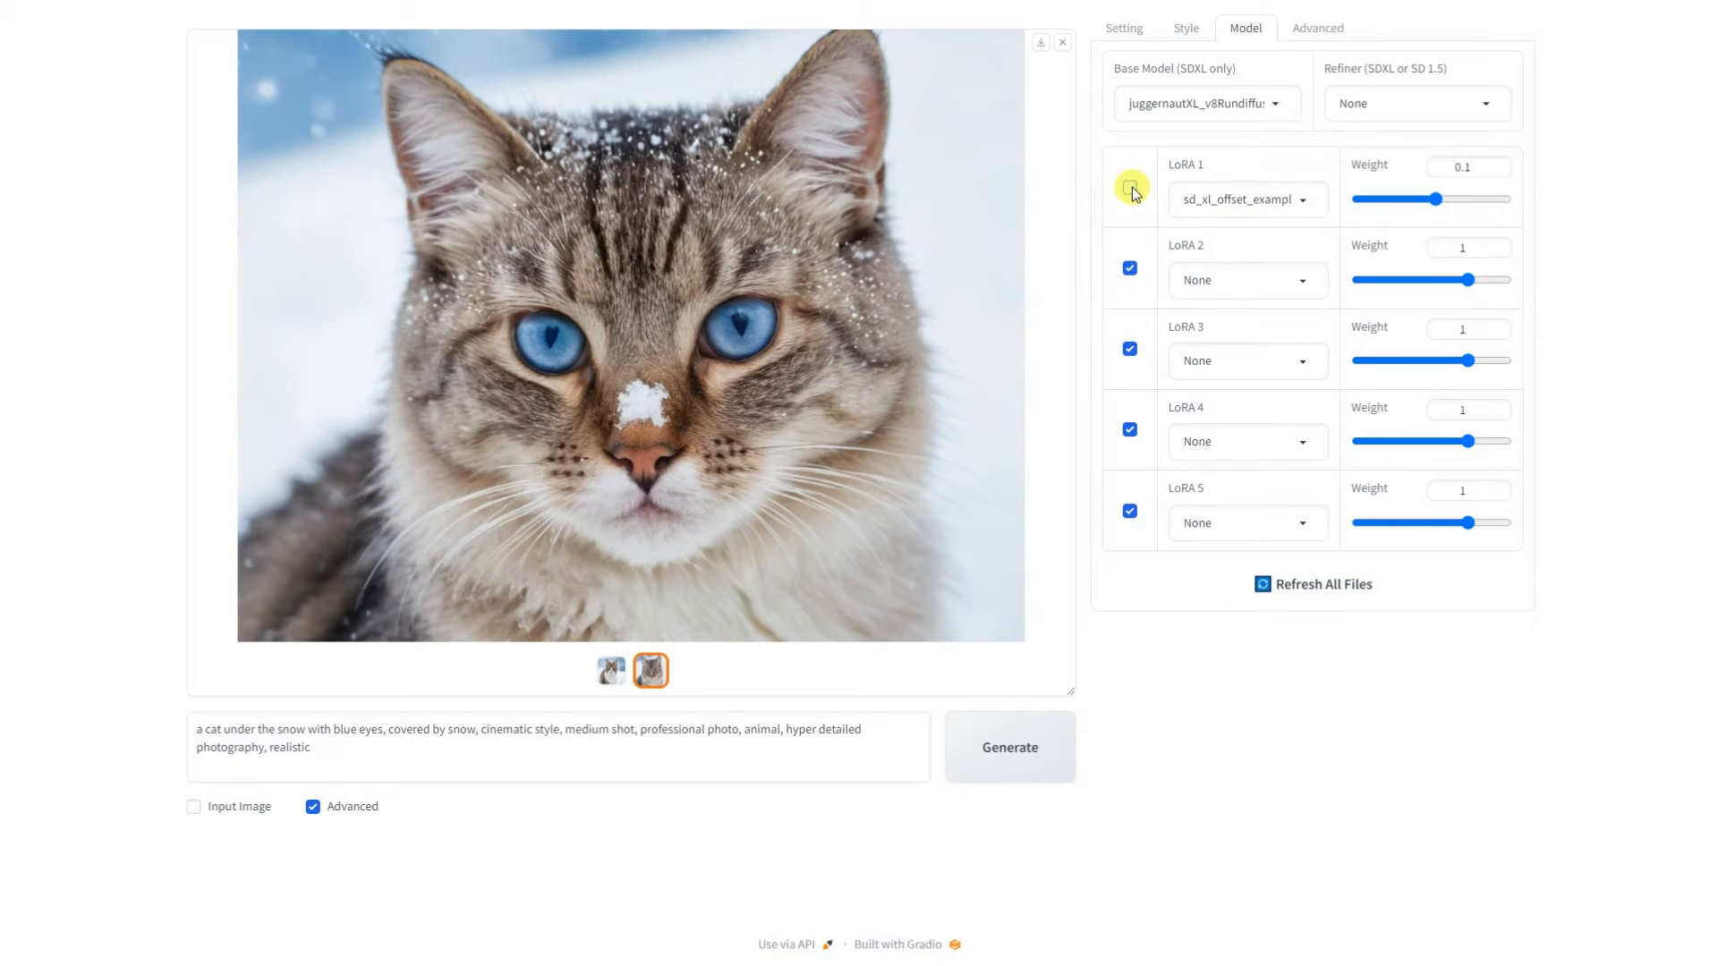
mouse_move(1436, 199)
mouse_down()
mouse_move(1388, 200)
mouse_move(1406, 199)
mouse_up()
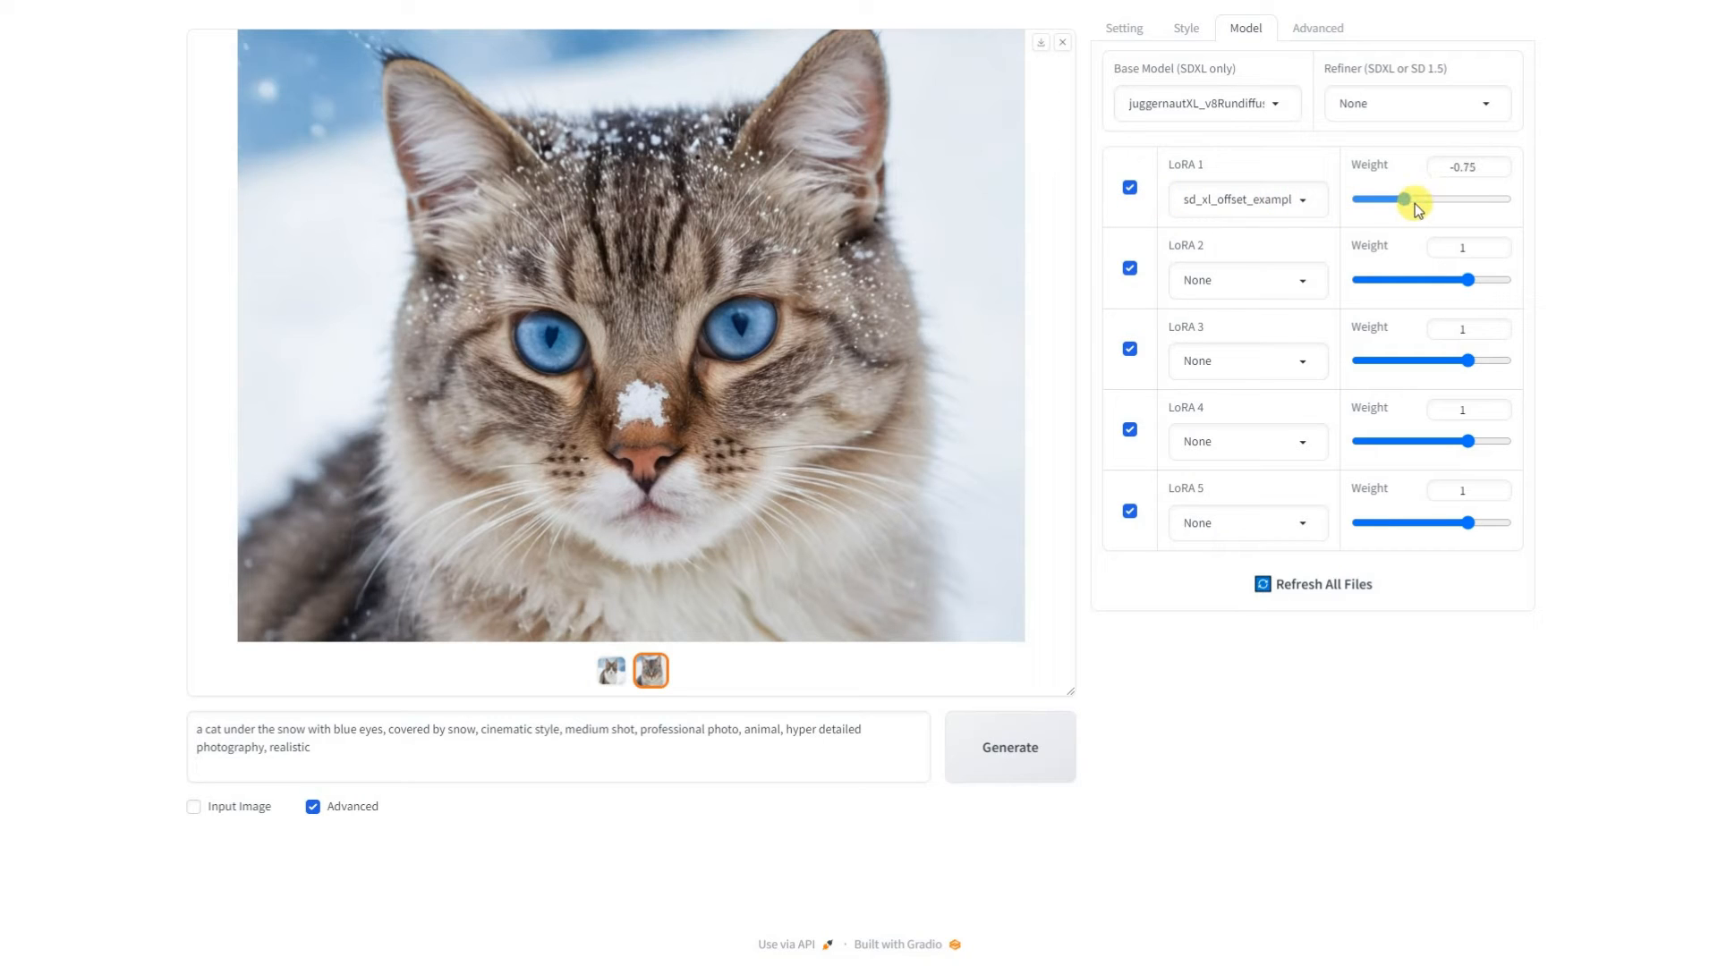
Set the Guidance Scale to 5.2 and raise the Image Sharpness slightly
click(1299, 30)
mouse_move(1161, 108)
mouse_down()
mouse_move(1455, 110)
mouse_move(1173, 119)
mouse_up()
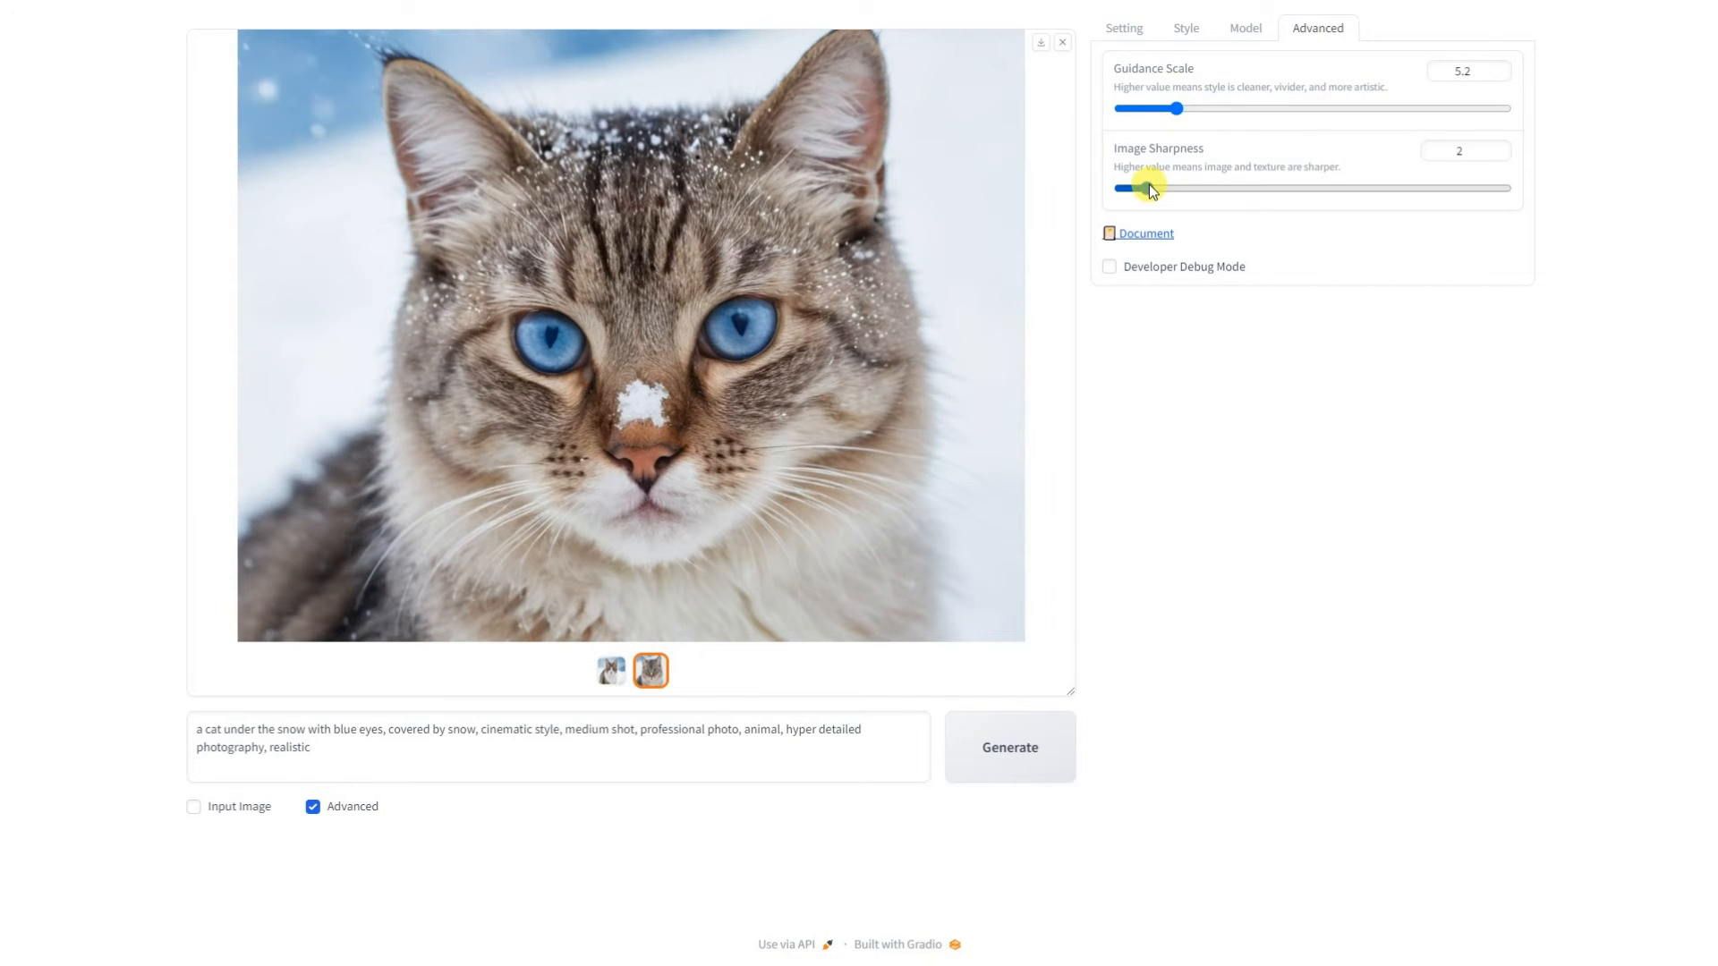
mouse_move(1148, 186)
mouse_down()
mouse_move(1462, 184)
mouse_move(1170, 191)
mouse_up()
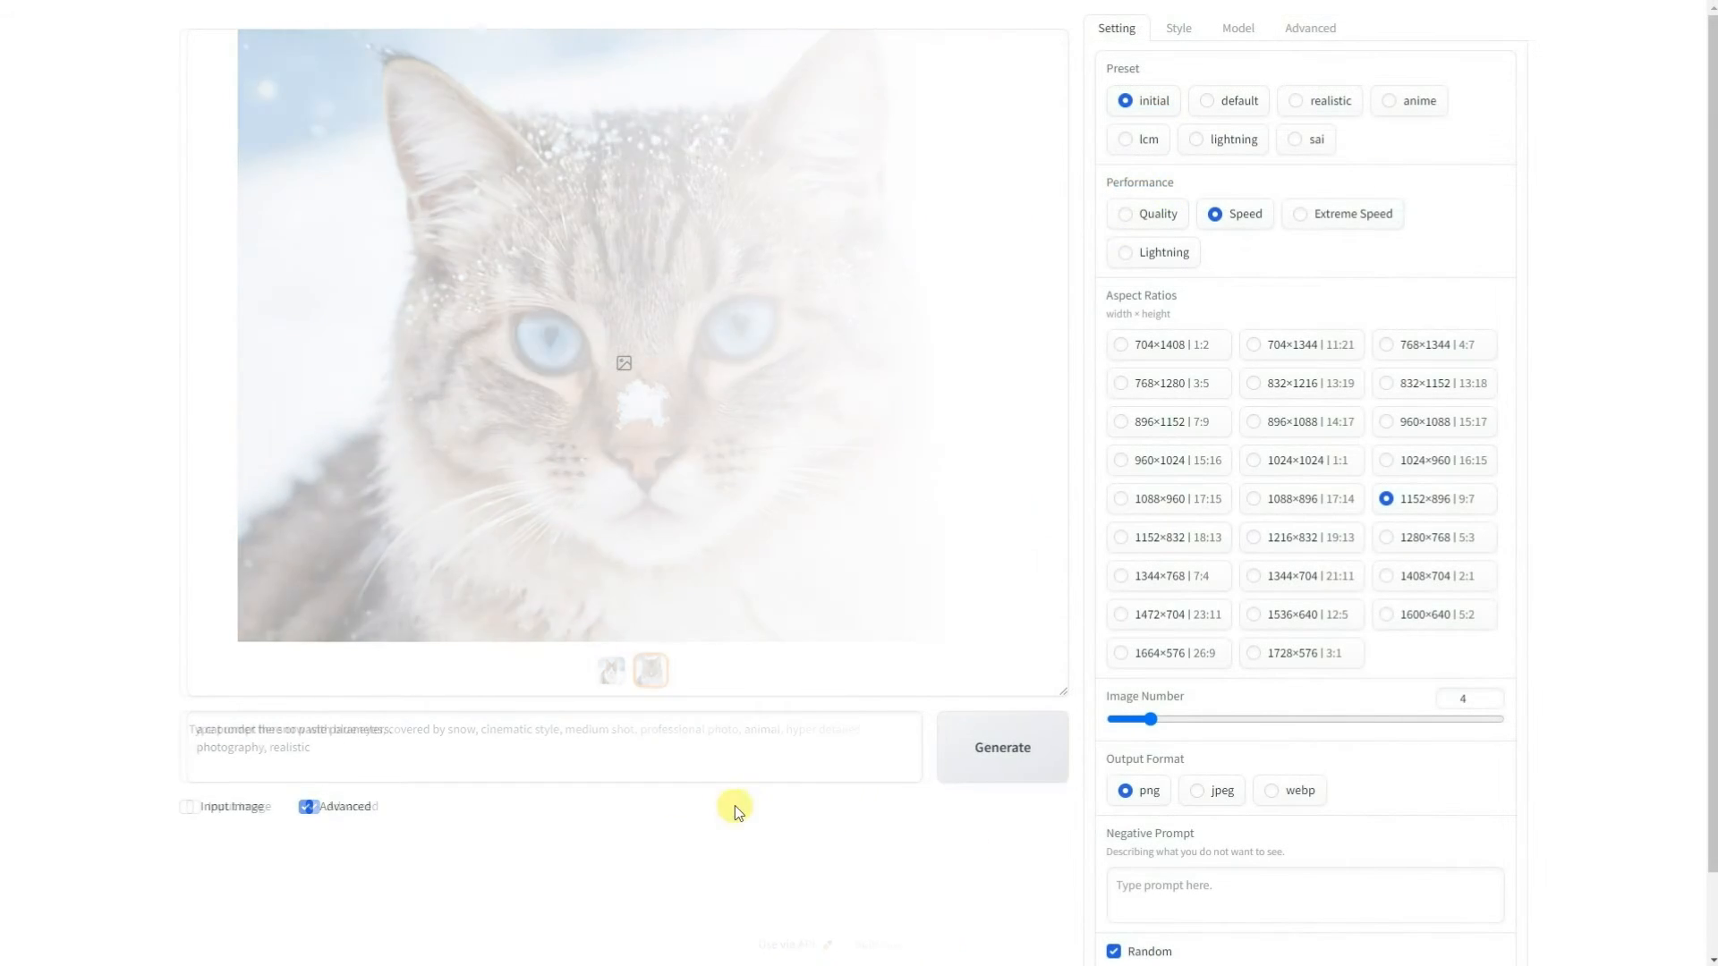
Enter the prompt "Close up portrait of beautiful young gypsy woman, dynamic with emphasis on color, red blue and yellow. Colorful makeup, … shallow depth of field"
text(Close up portrait of beautiful young gypsy woman, dynamic with emphasis on color, red blue and yellow. Colorful makeup, powerful presence, multi-layered textured fabrics, vibrant colors, collage art and photography, detailed skin, captivating eyes, RAW photo, shot with Hasselblad, long exposure, shallow depth of field)
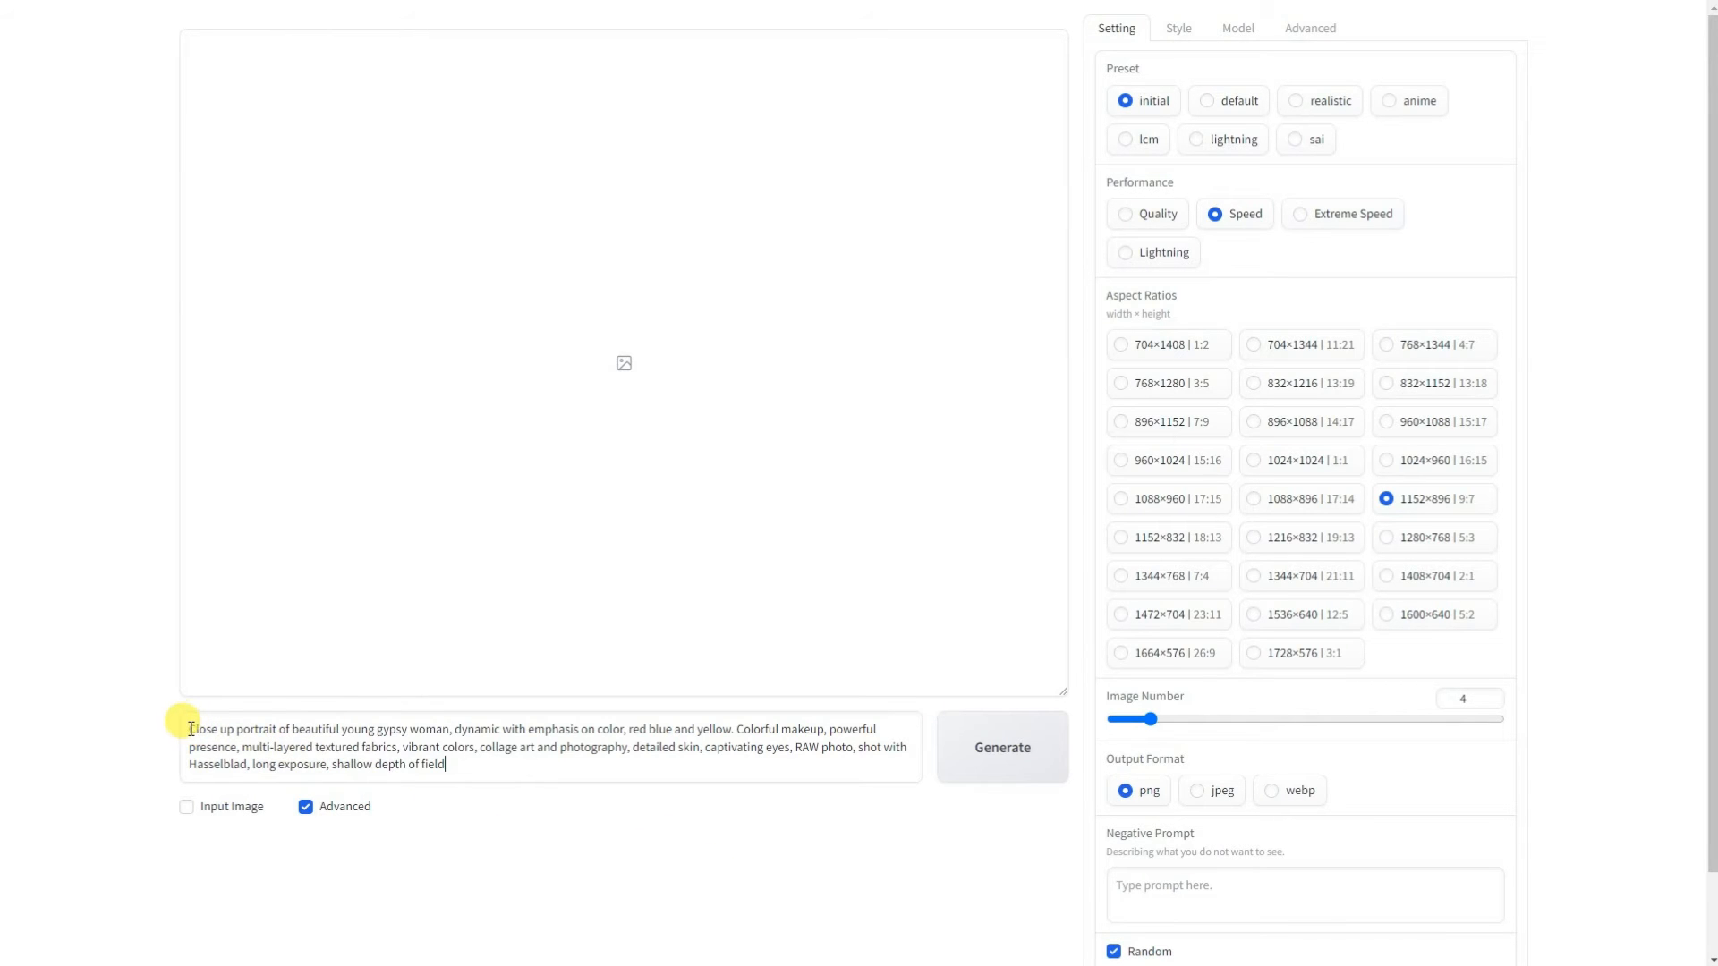
drag(189, 726, 480, 763)
click(465, 762)
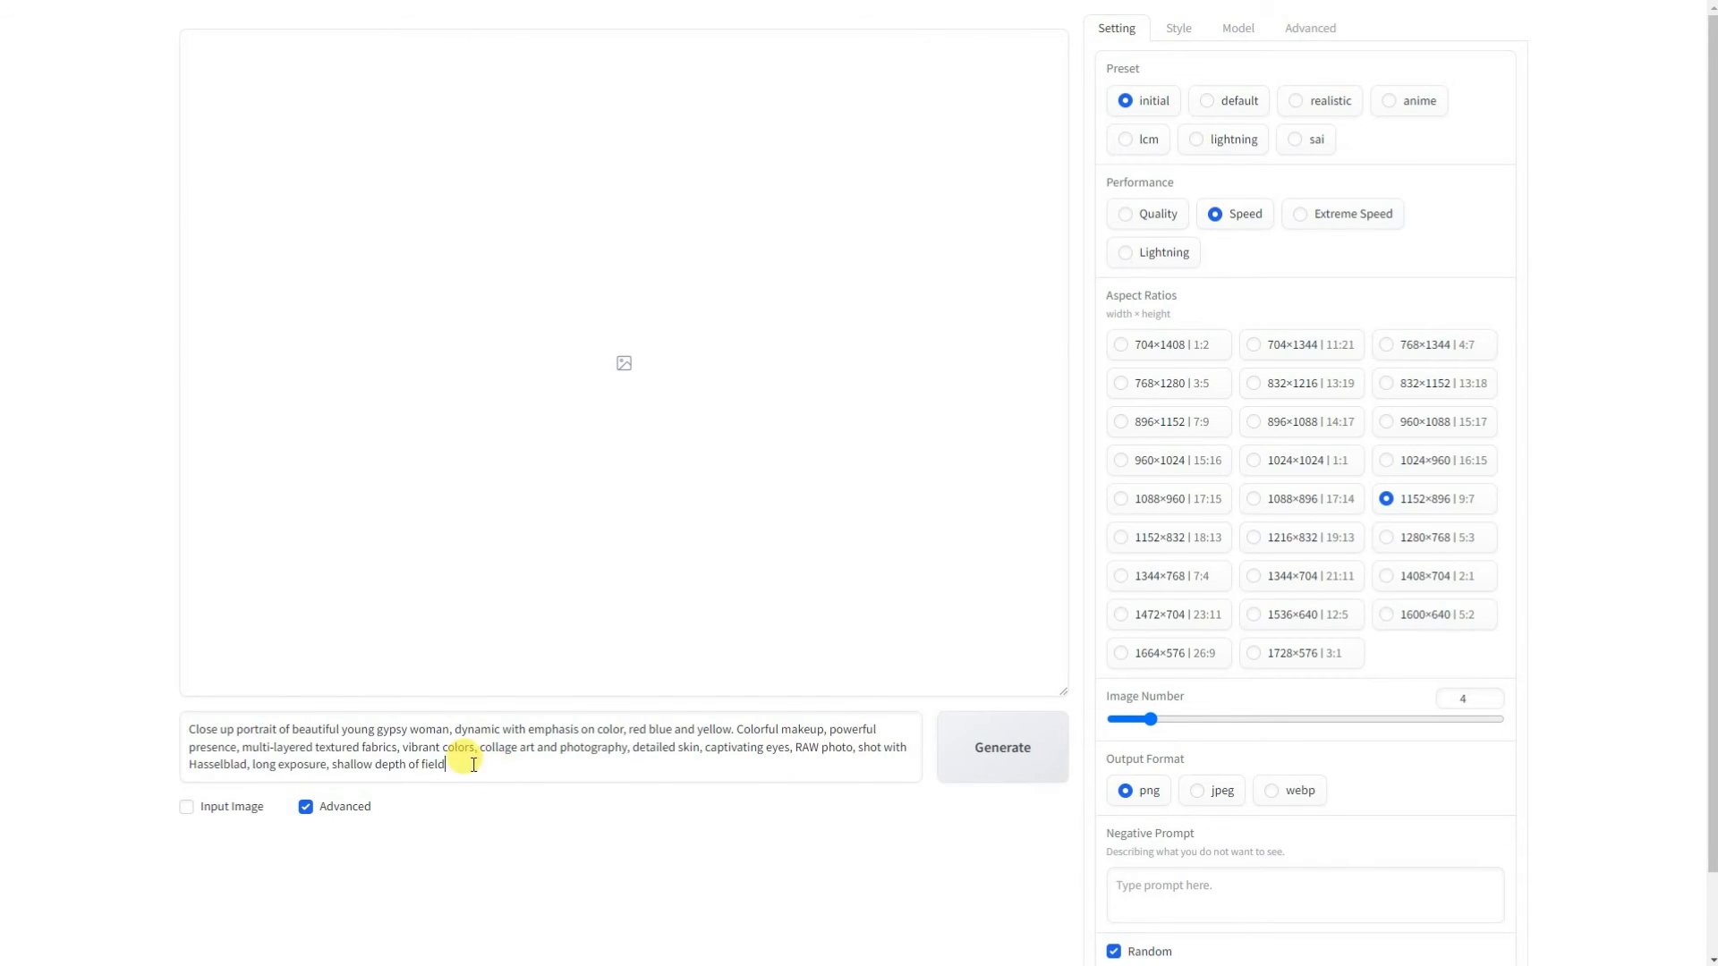
Set the image number to 2, add the Fooocus Masterpiece and Fooocus Photograph styles, and generate the portraits
drag(1156, 717, 1129, 714)
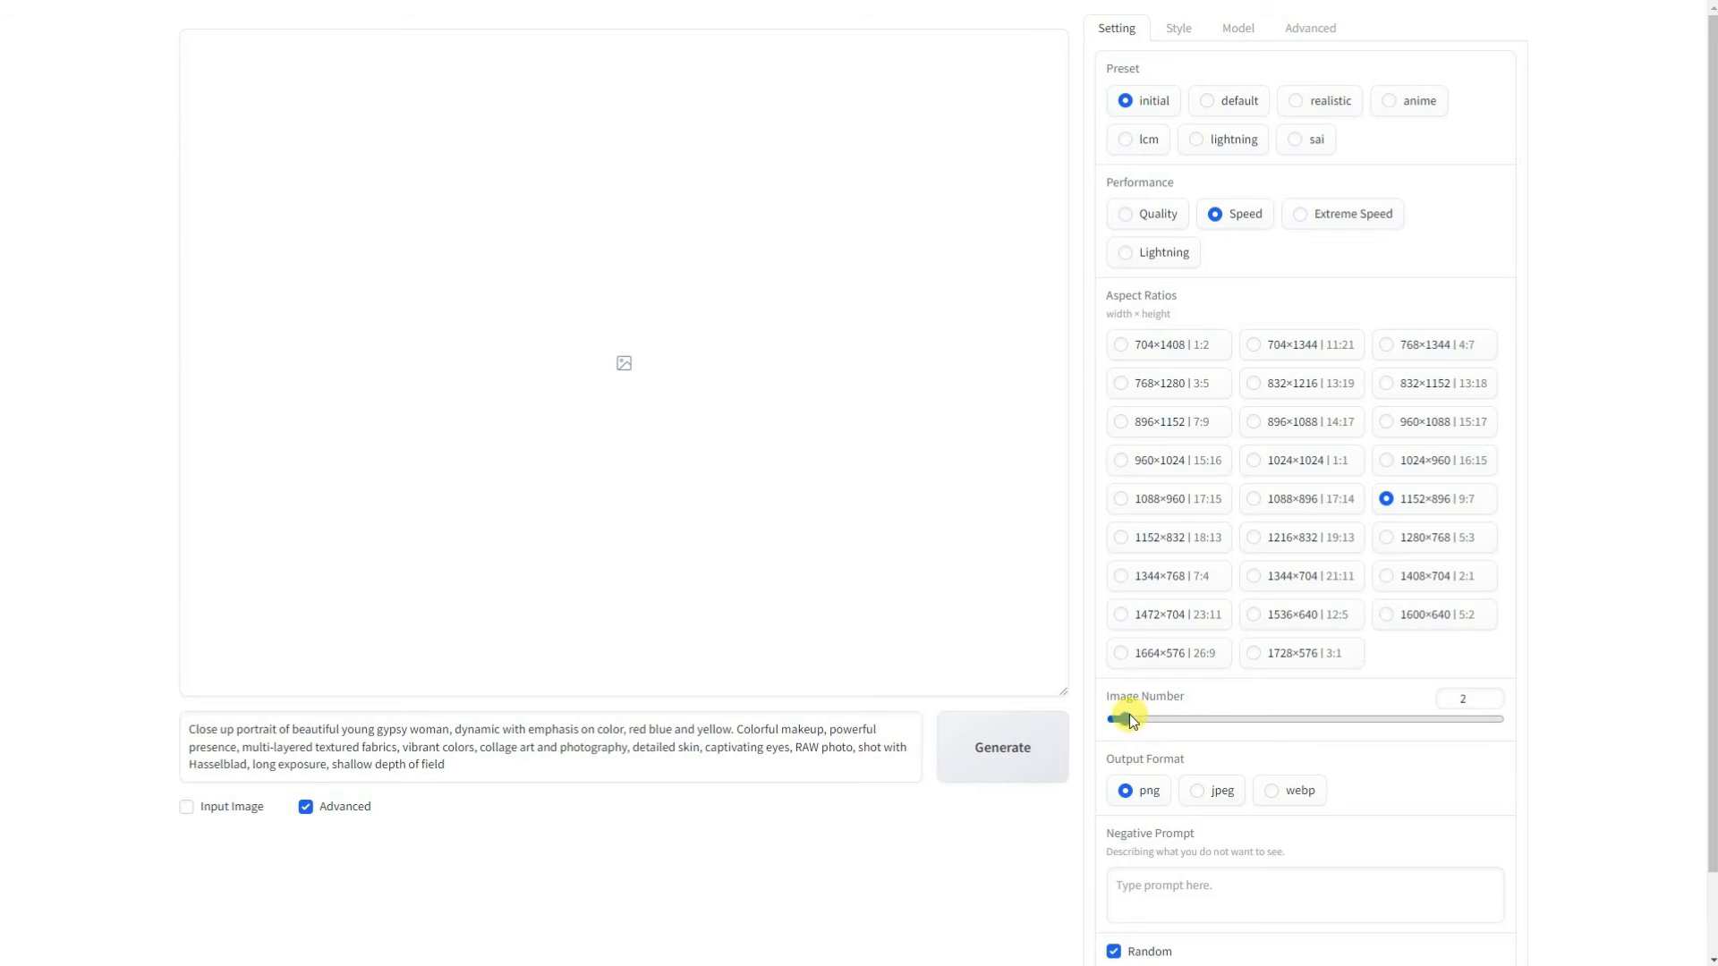
click(1179, 28)
click(1122, 193)
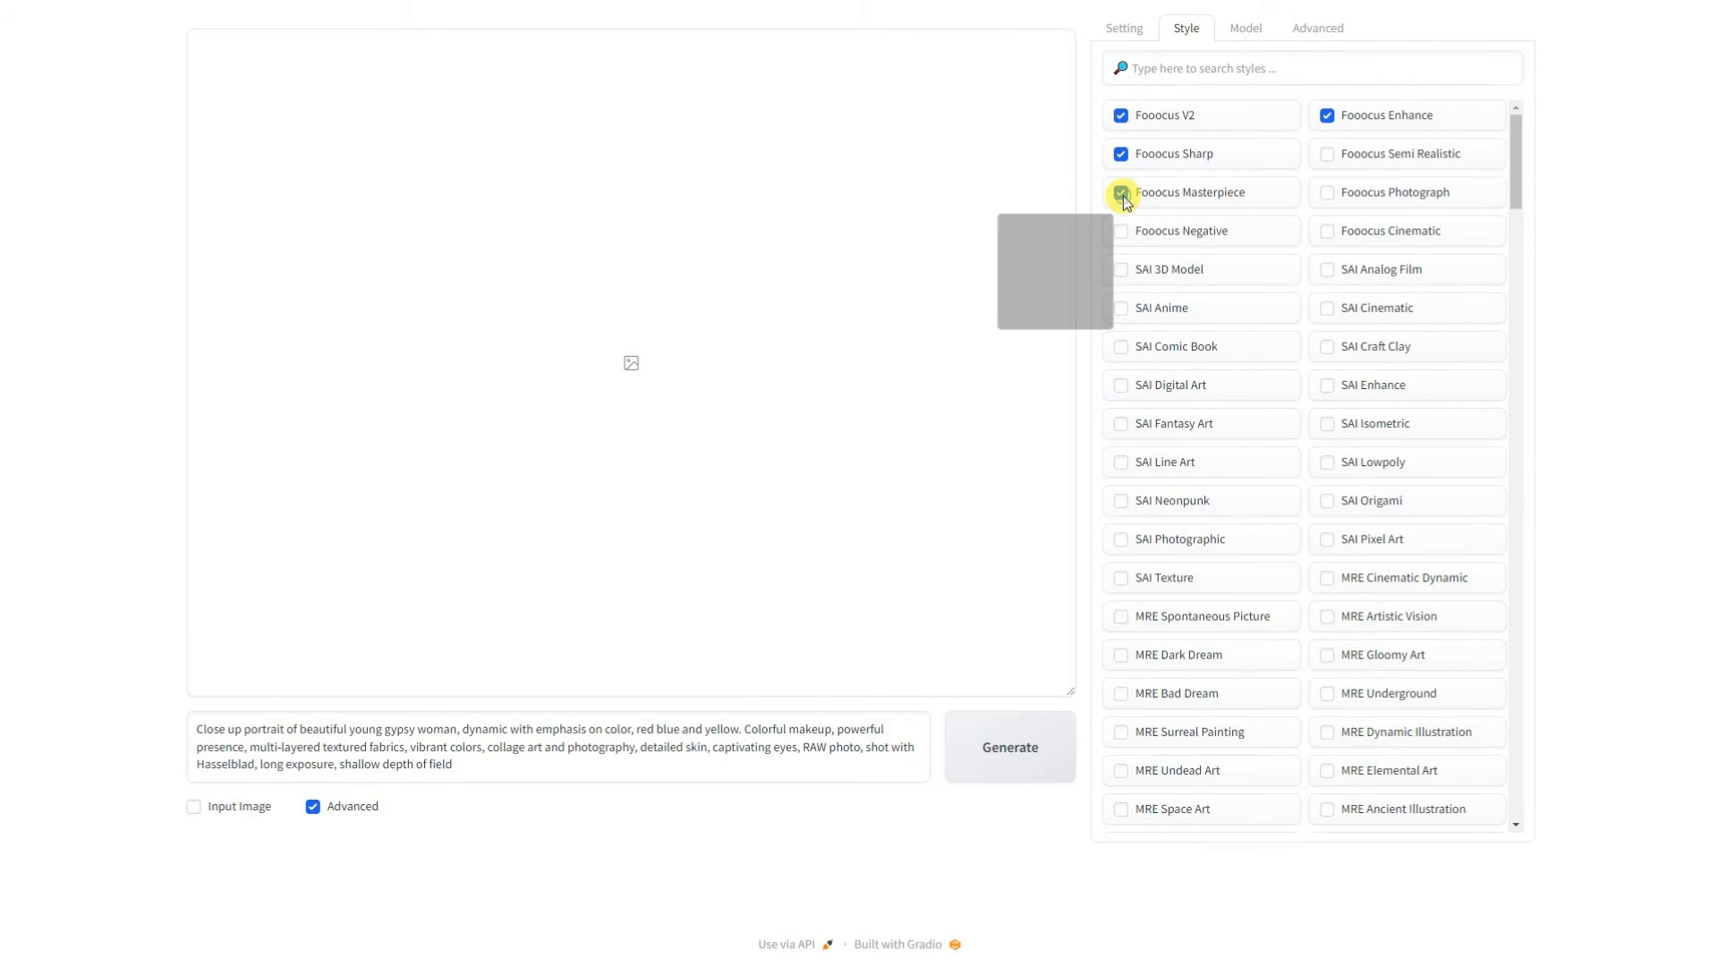
click(1330, 195)
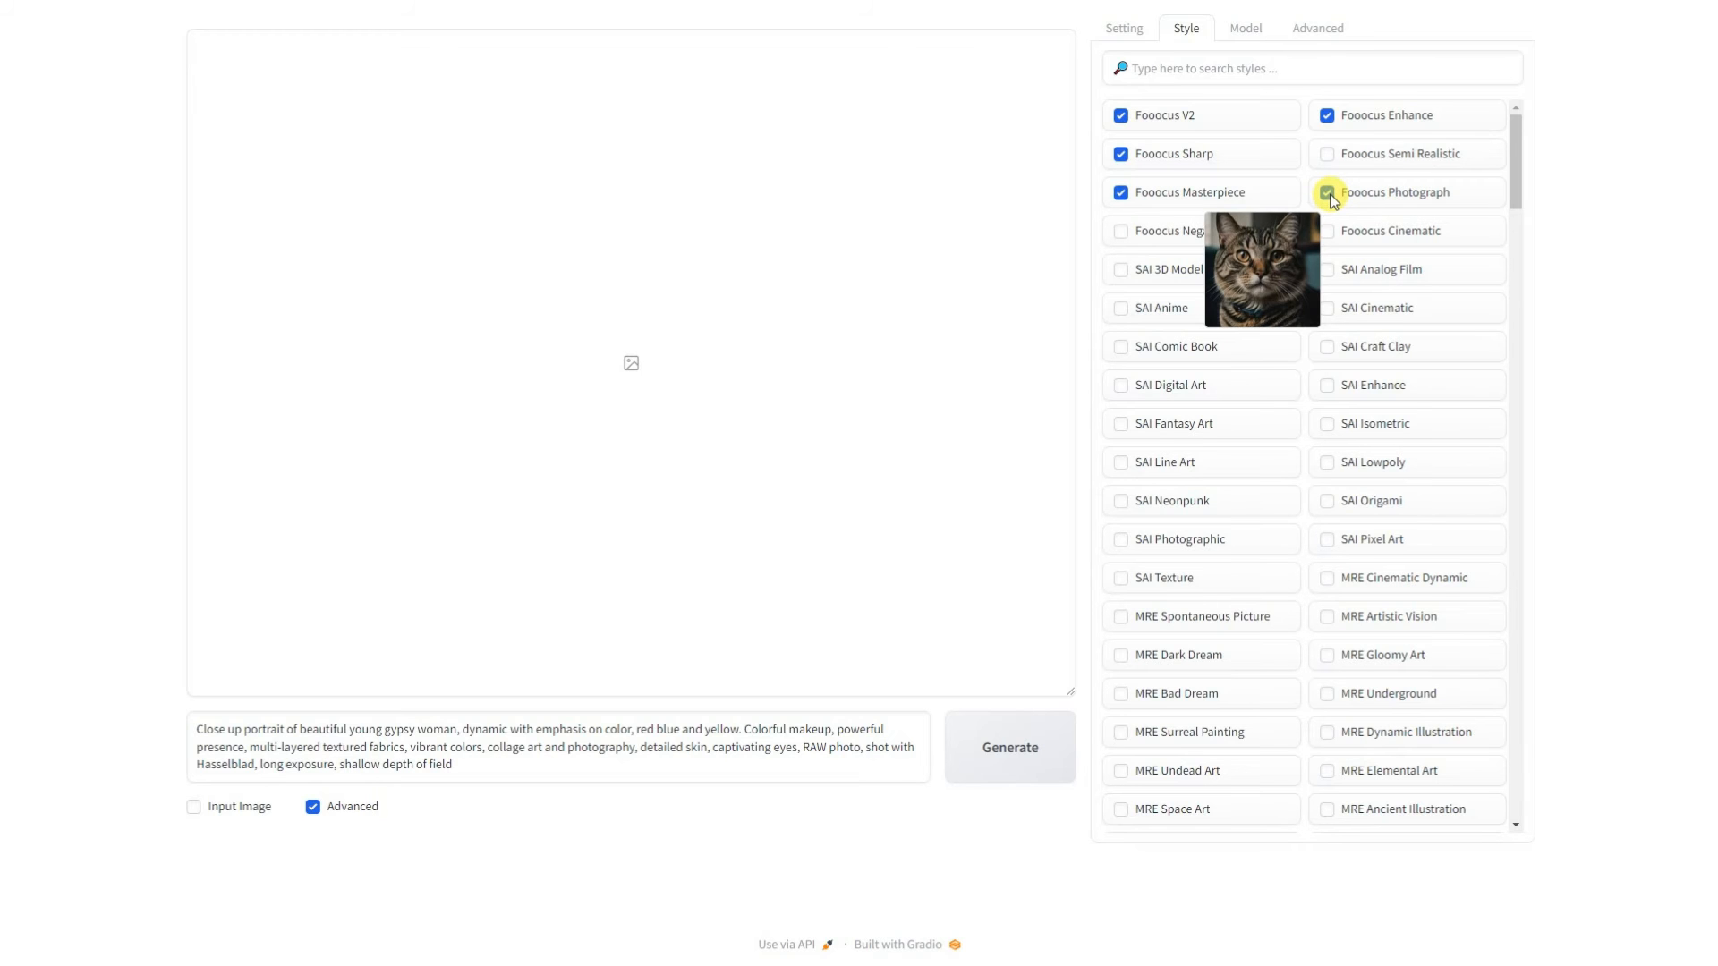
click(1009, 761)
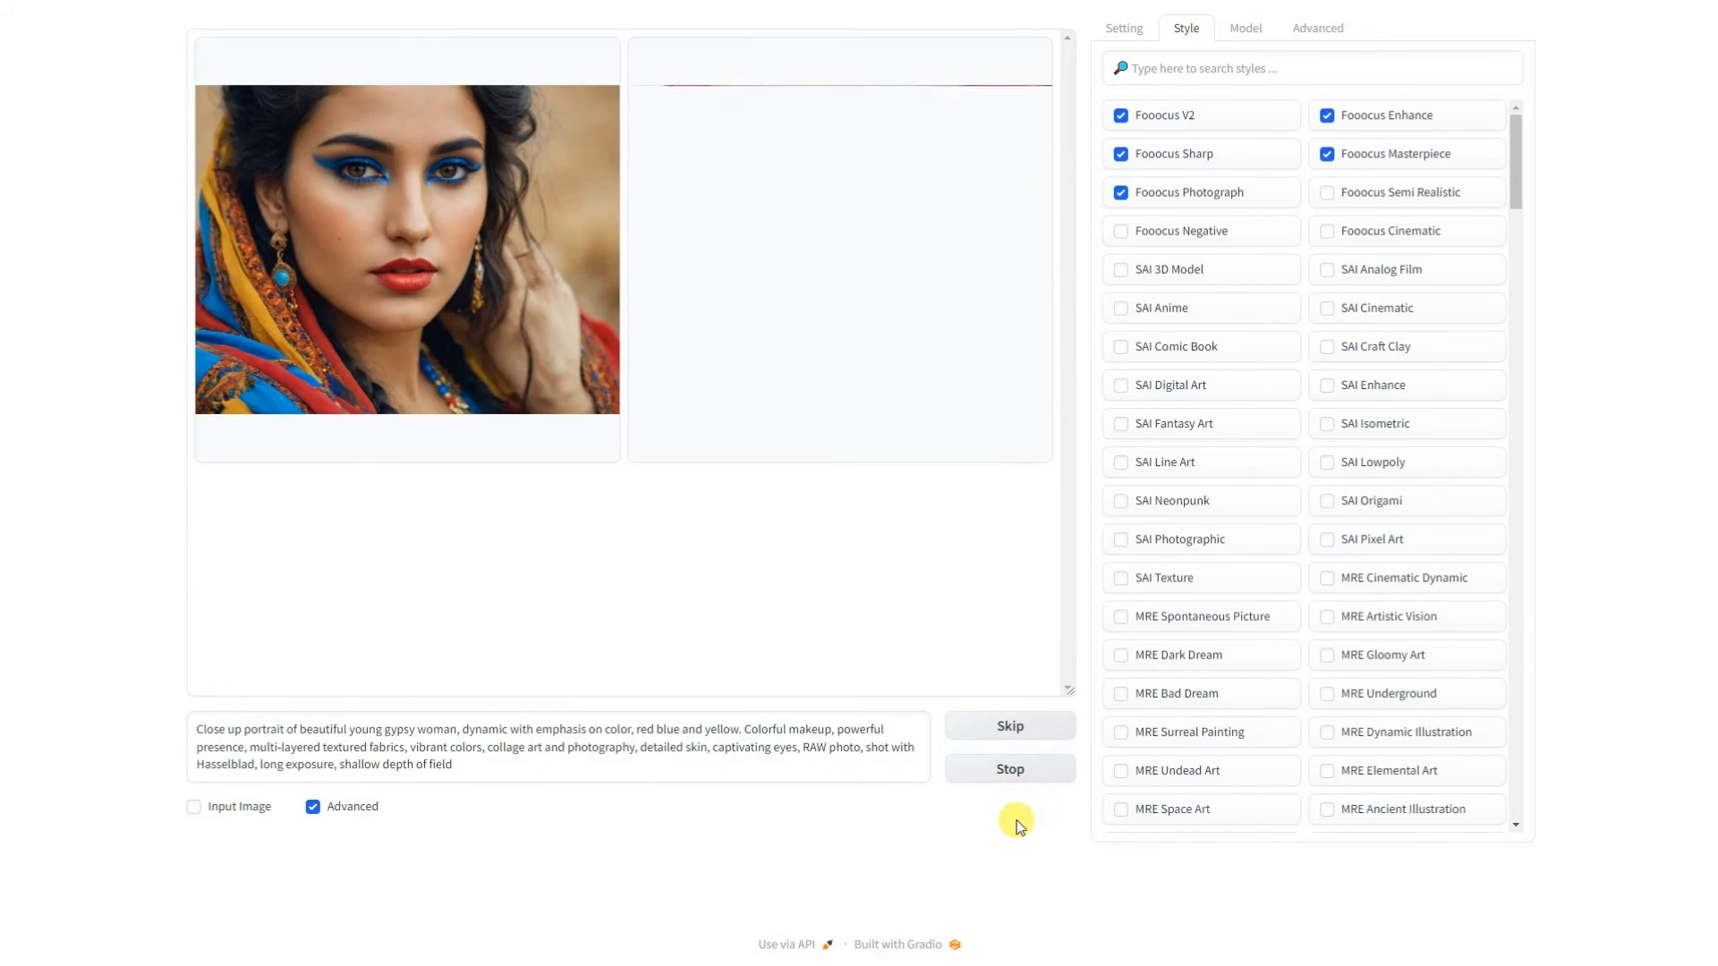
View both generated portraits of the woman at full size and close the viewer
click(548, 350)
click(651, 667)
click(705, 587)
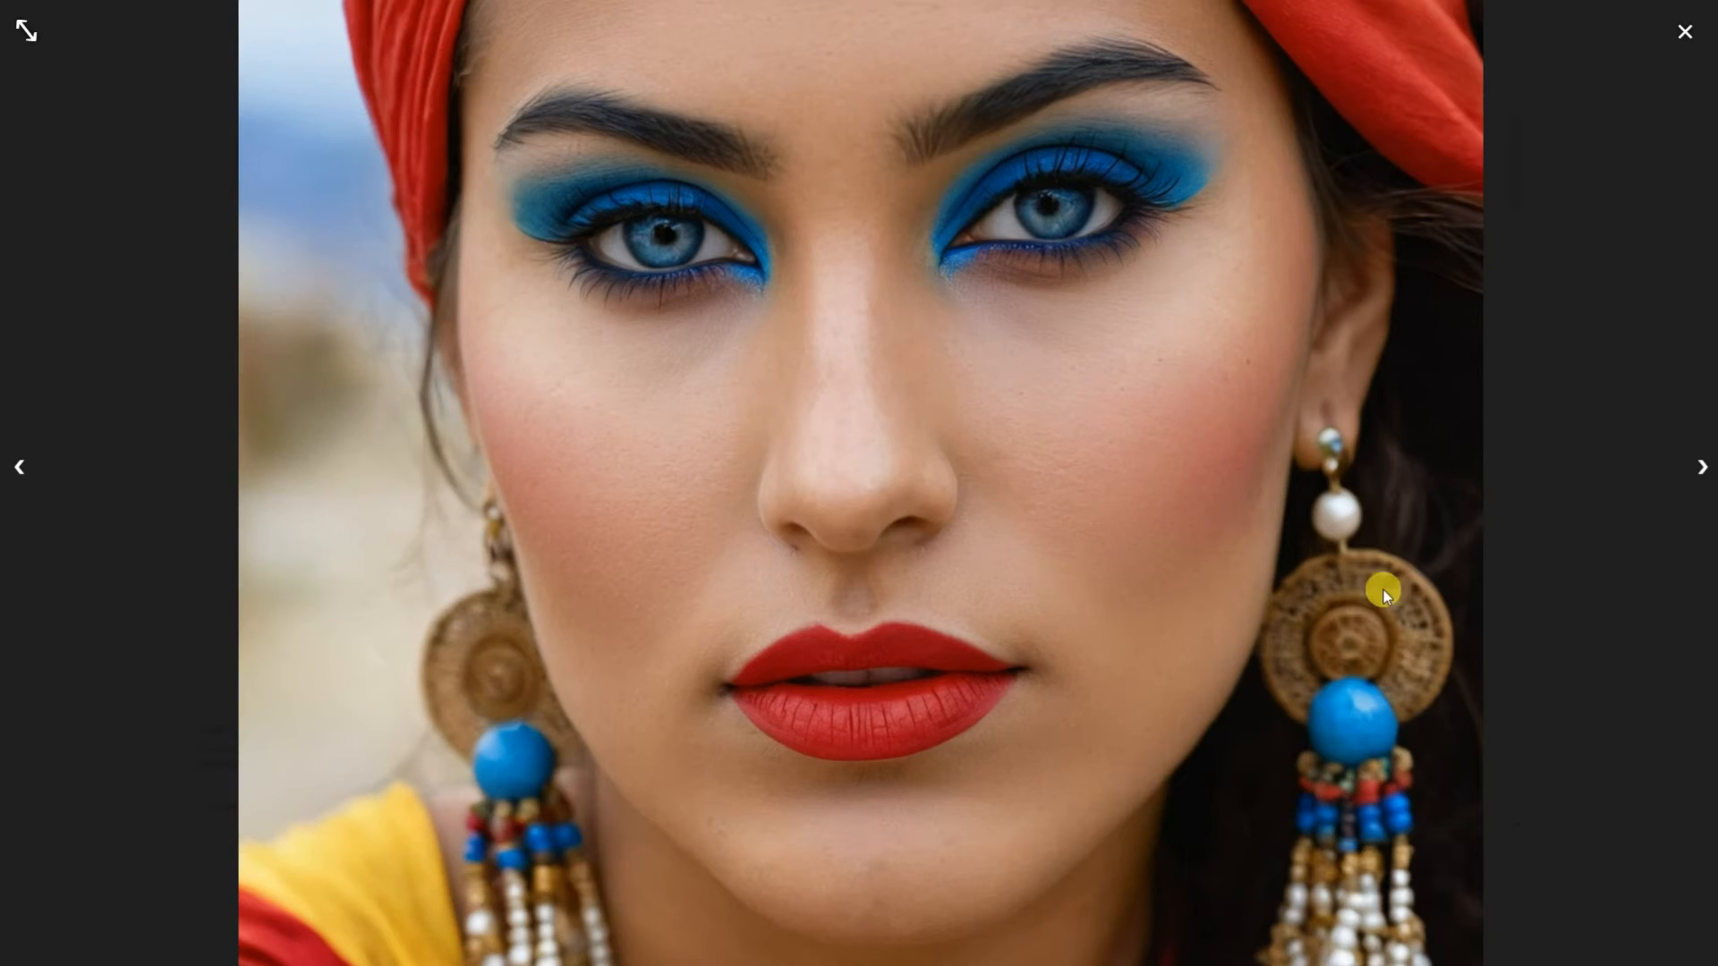
click(1700, 465)
click(1684, 31)
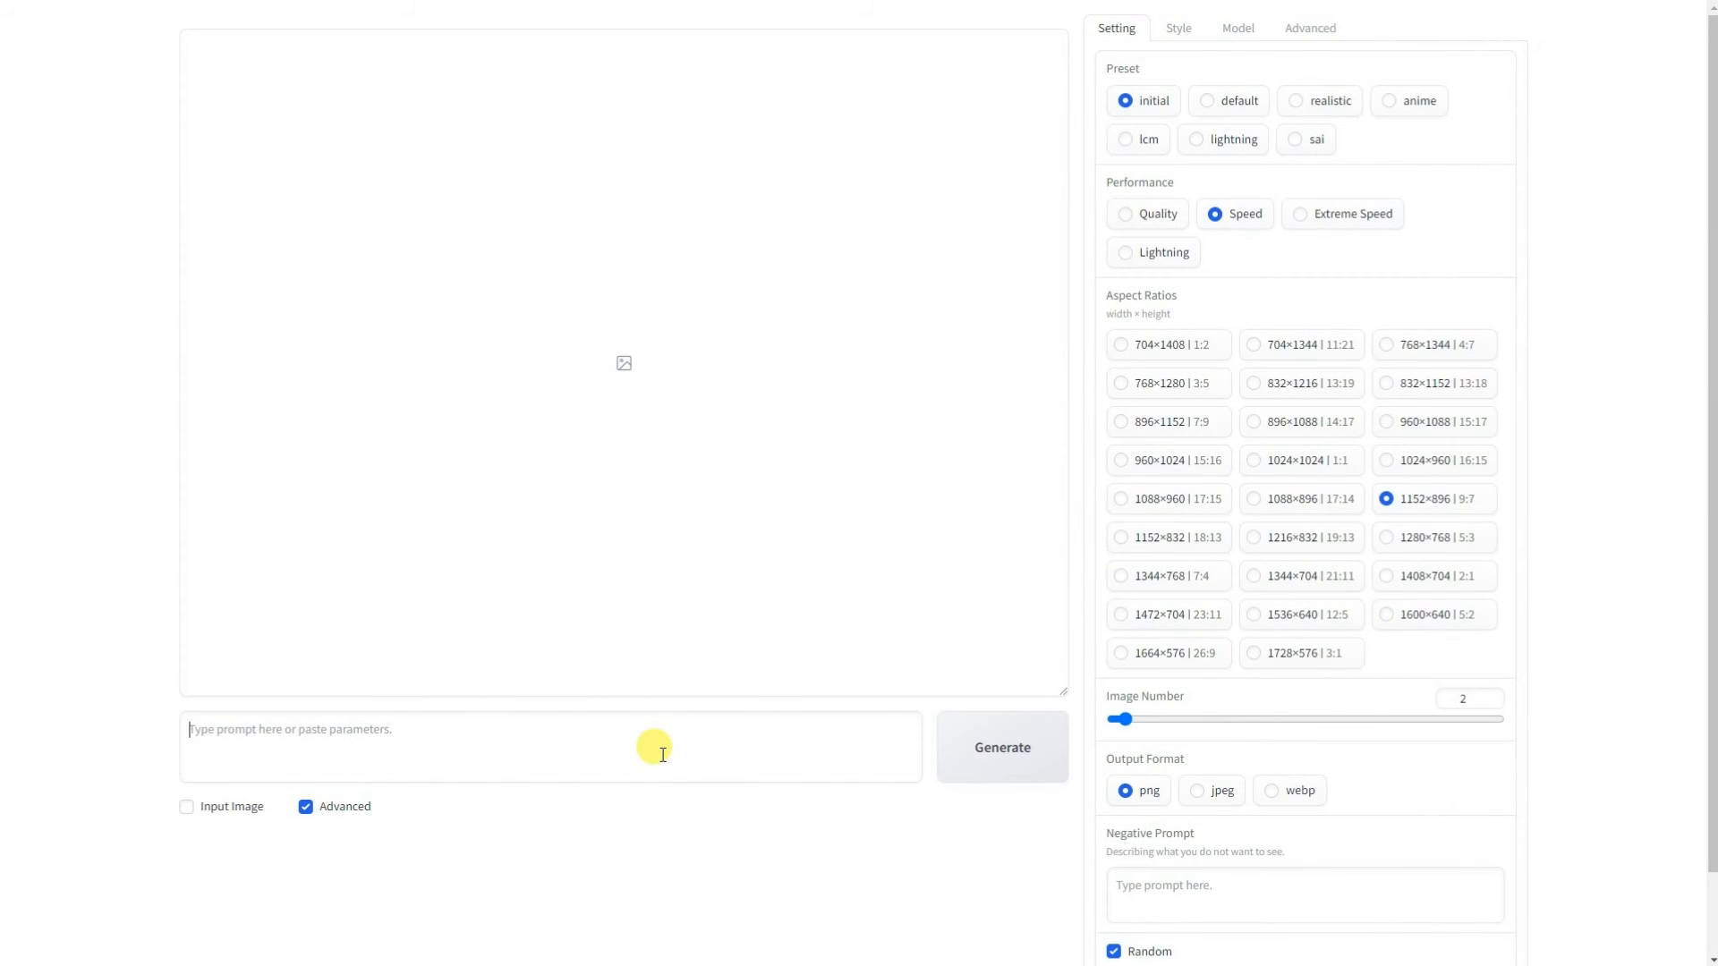
Generate images from the prompt "Impasto oil painting of Marilyn Monroe, heavy strokes, textured, … expressionism style, very intricate, unforgettable"
text(Impasto oil painting of Marilyn Monroe, heavy strokes, textured, by Kaethe Butcher, Greg Tocchini, Hajime Sorayama, Jeremy Mann, Carne Griffiths, Robert Oxley, stunning digital illustration, elegant, calm, mysterious, digital painting, expressionism style, very intricate, unforgettable)
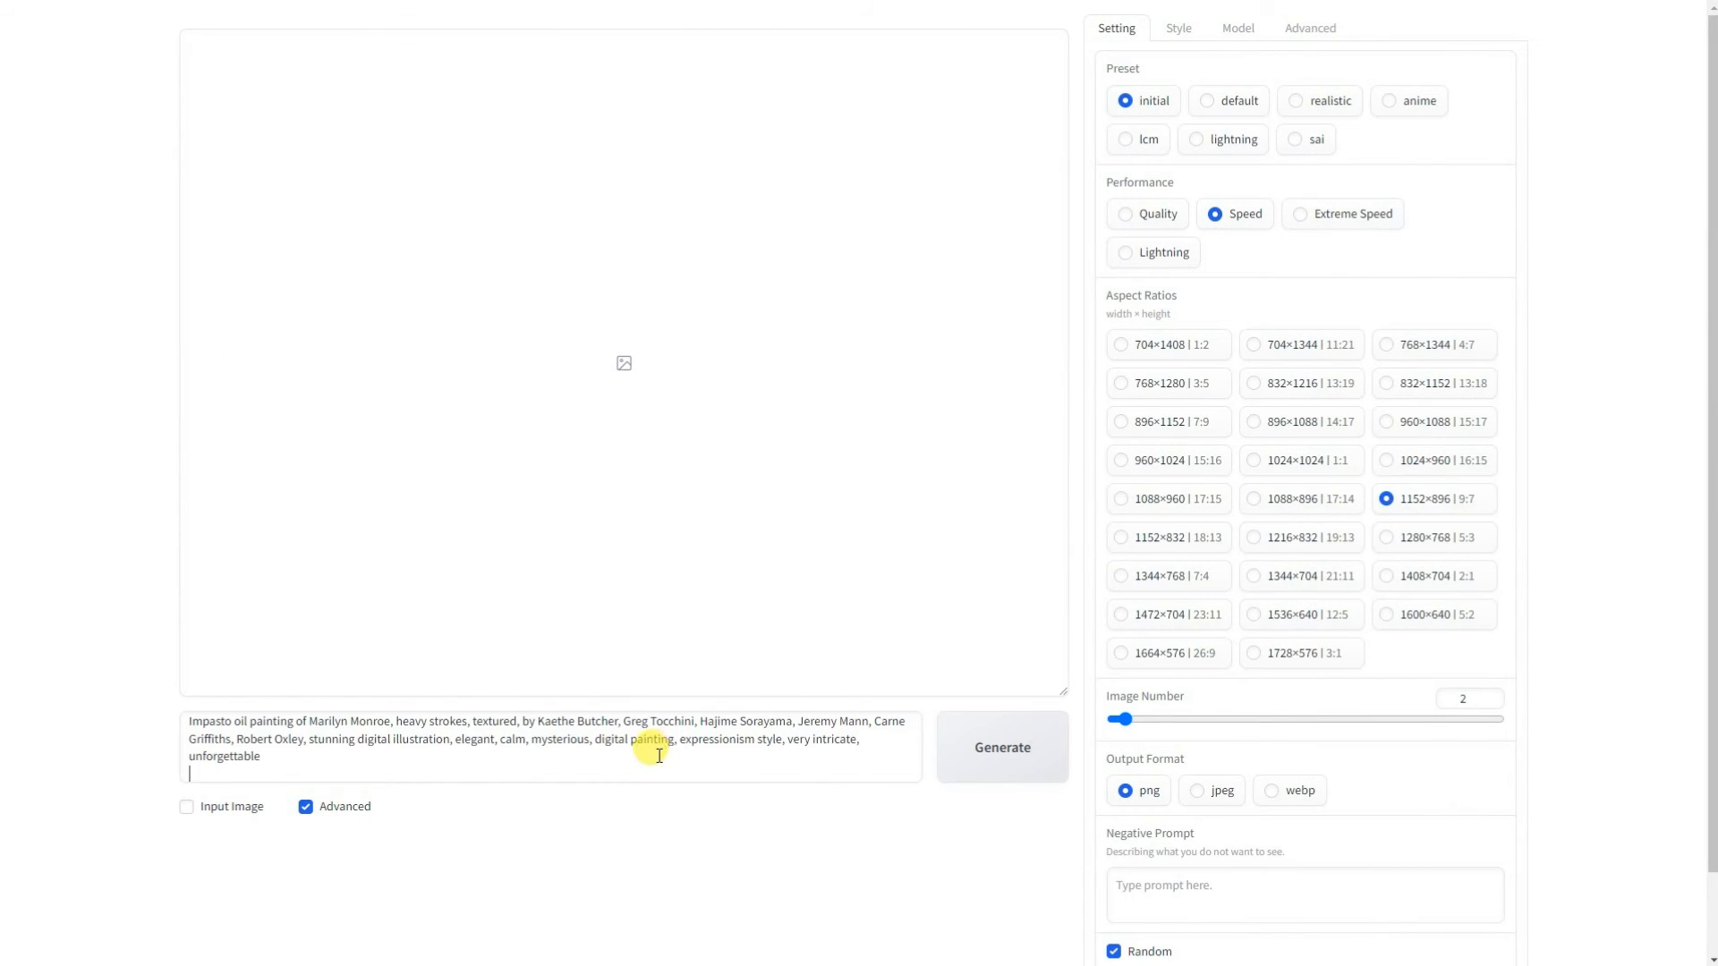
mouse_move(190, 721)
mouse_down()
mouse_move(872, 729)
mouse_move(238, 747)
mouse_move(863, 745)
mouse_move(473, 764)
mouse_up()
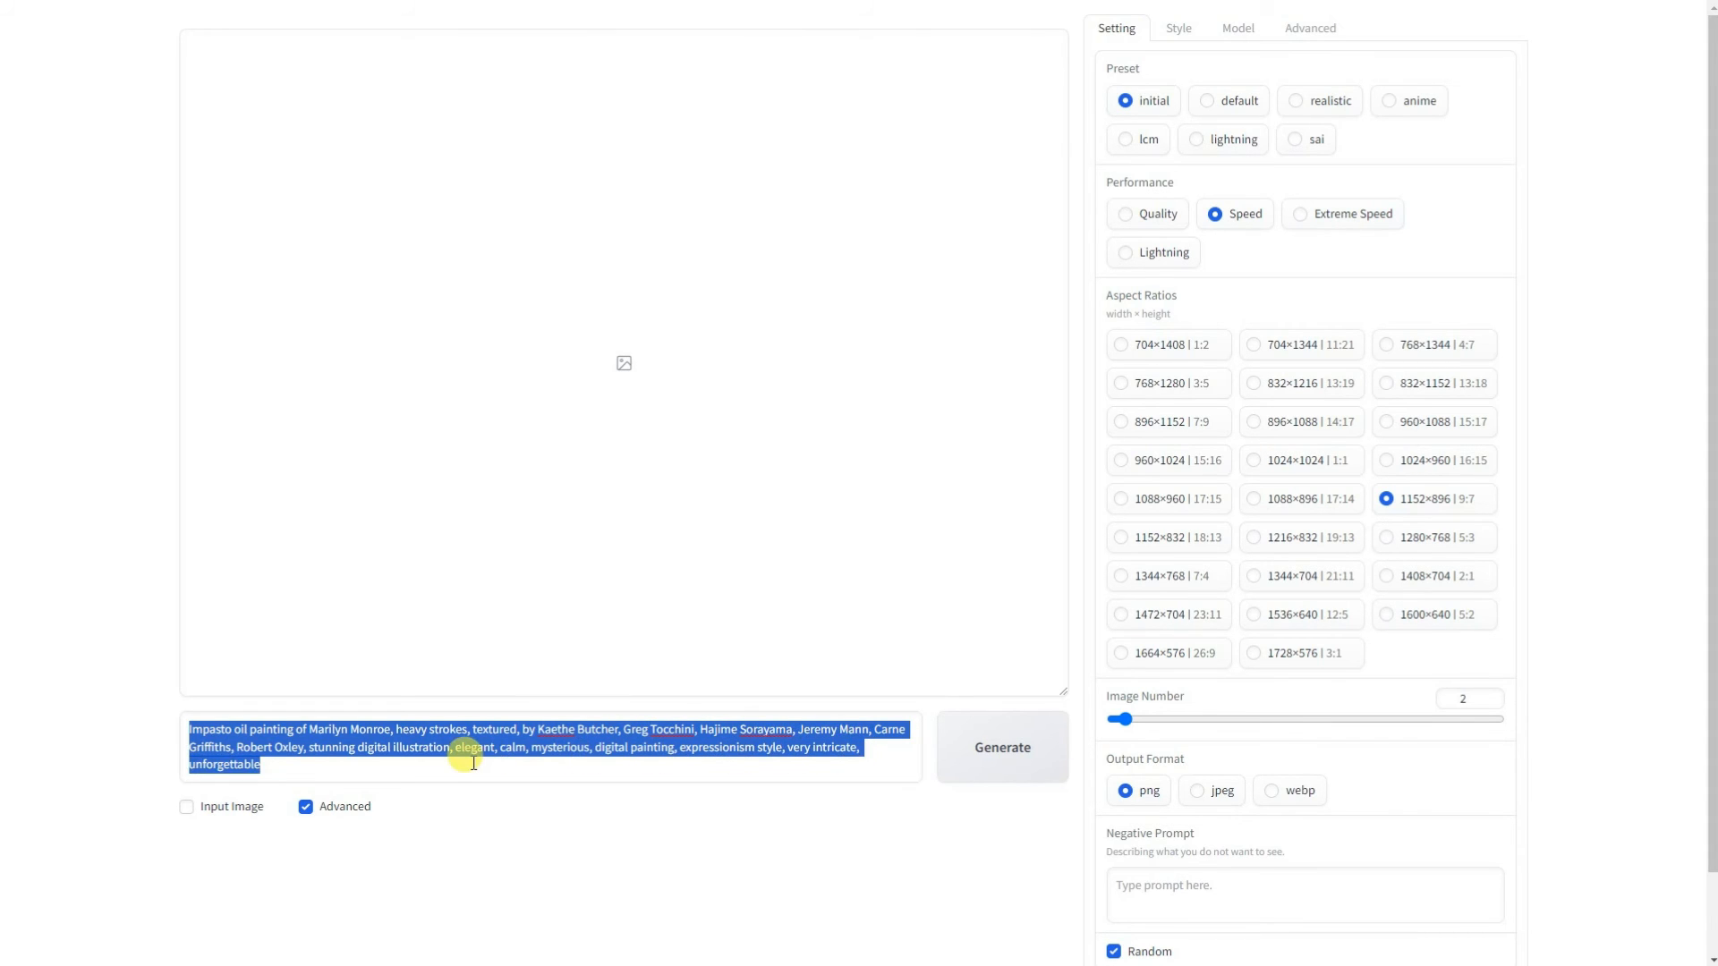
click(1197, 32)
click(1129, 29)
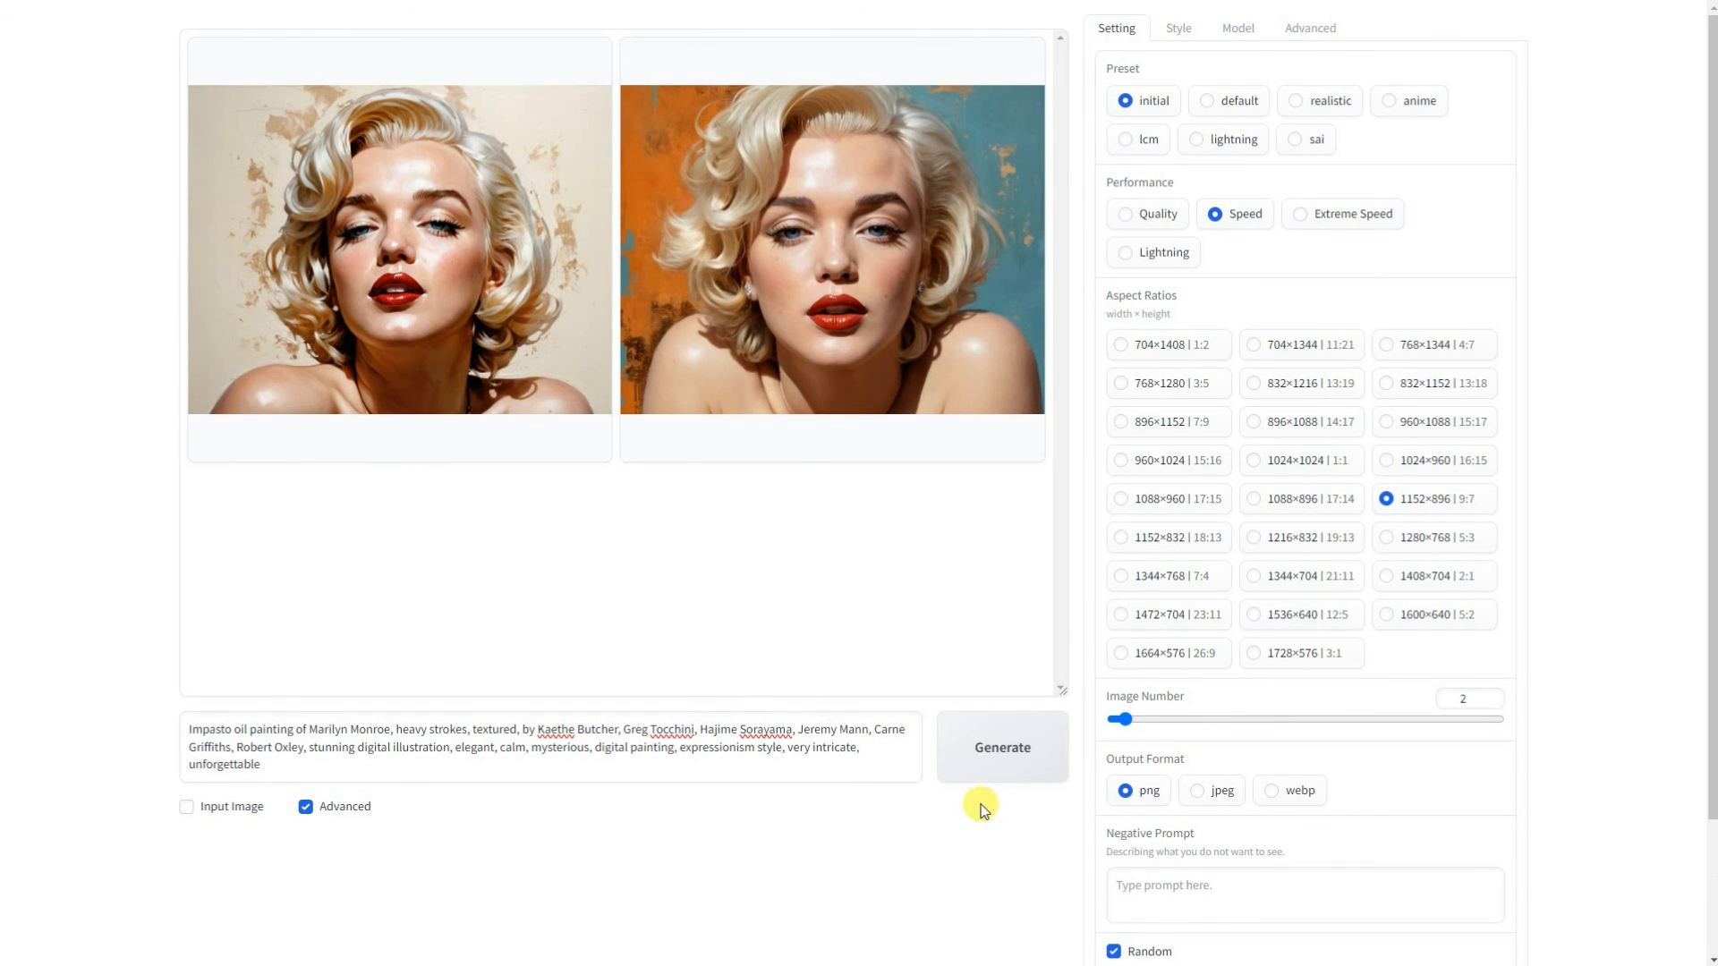
View both generated Marilyn Monroe paintings at full size
click(481, 367)
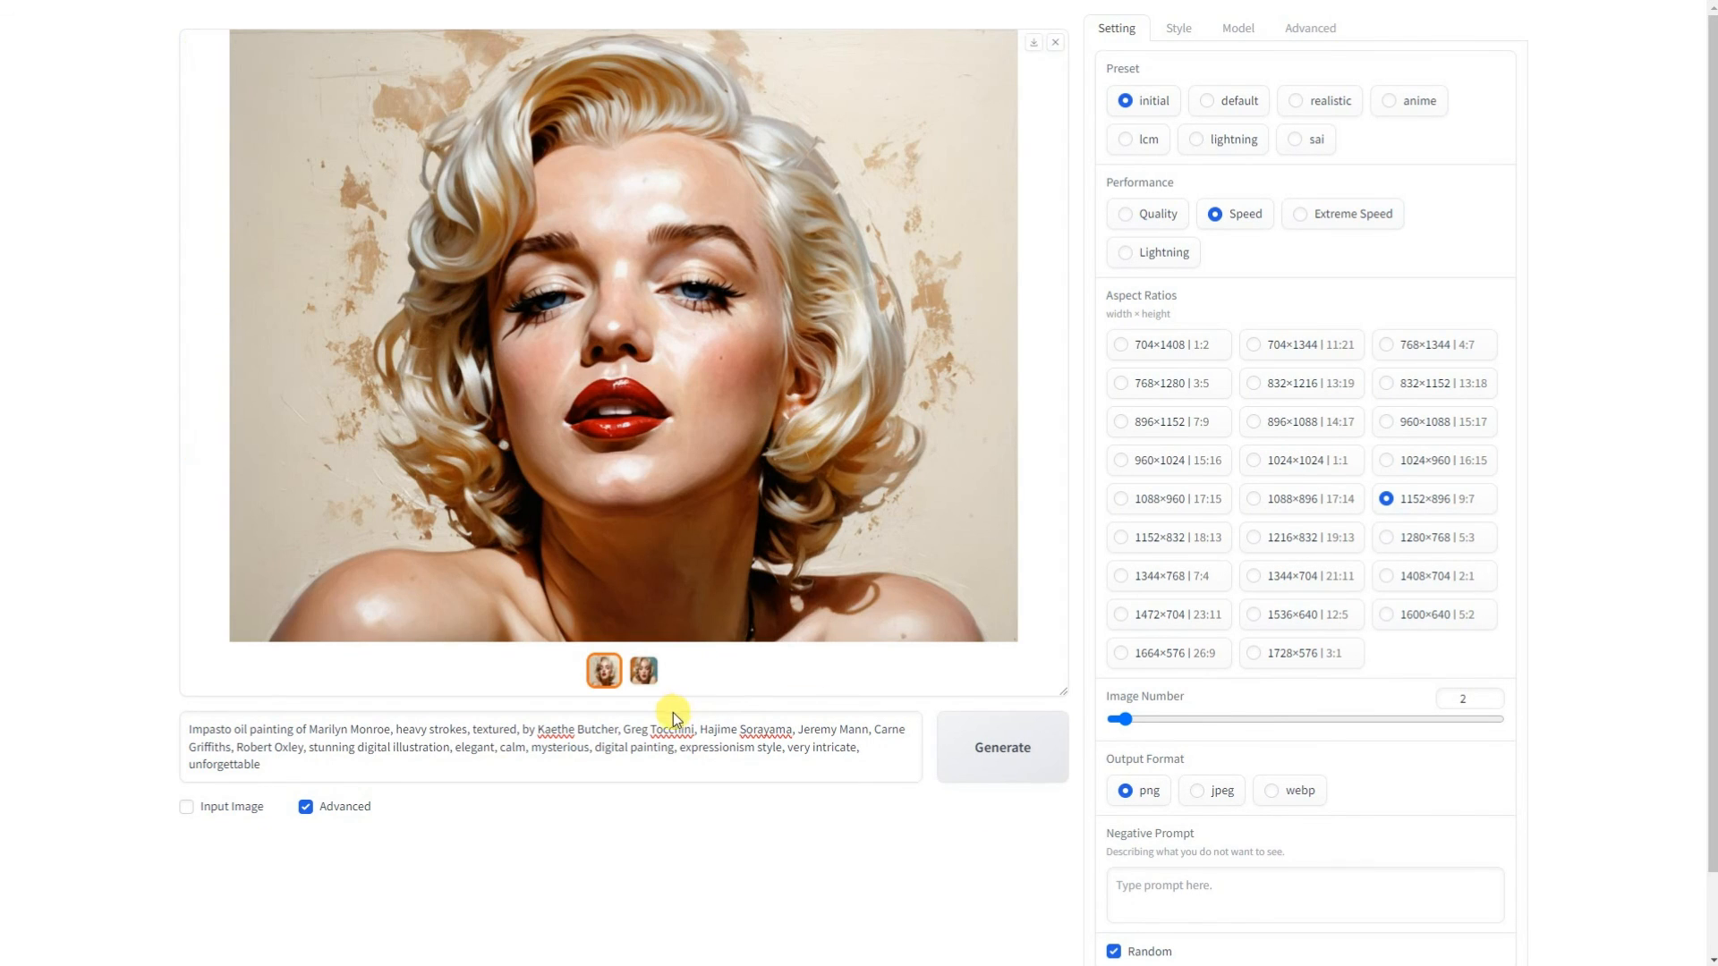
click(642, 673)
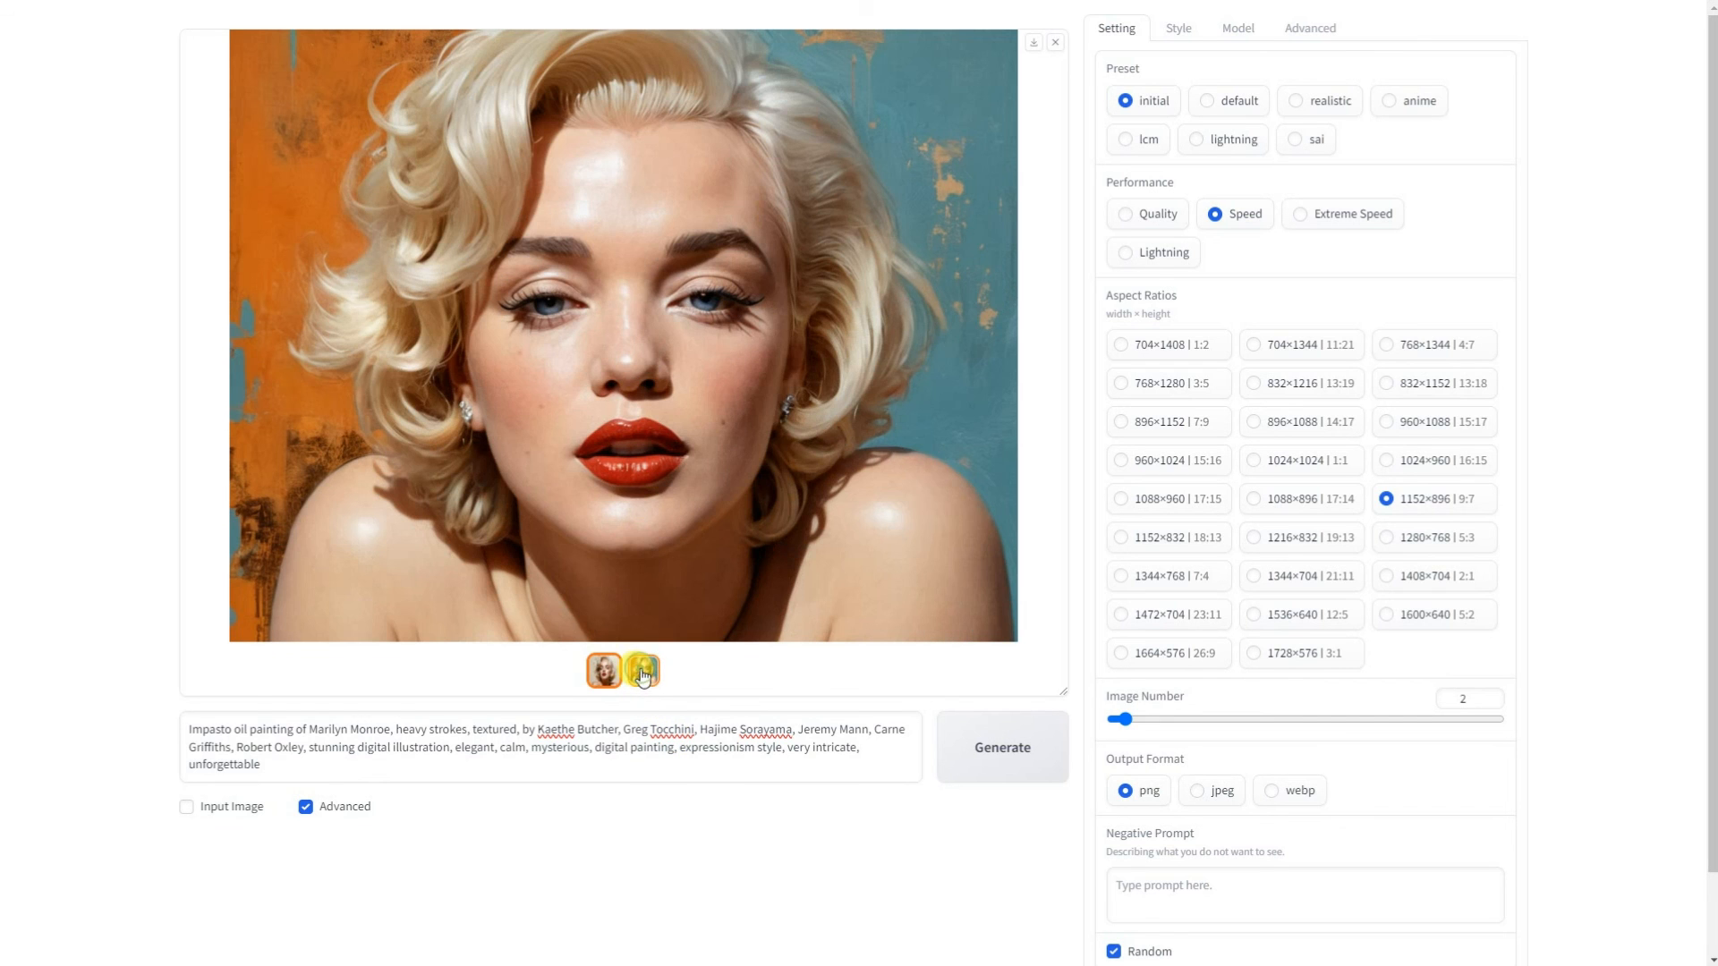
click(711, 543)
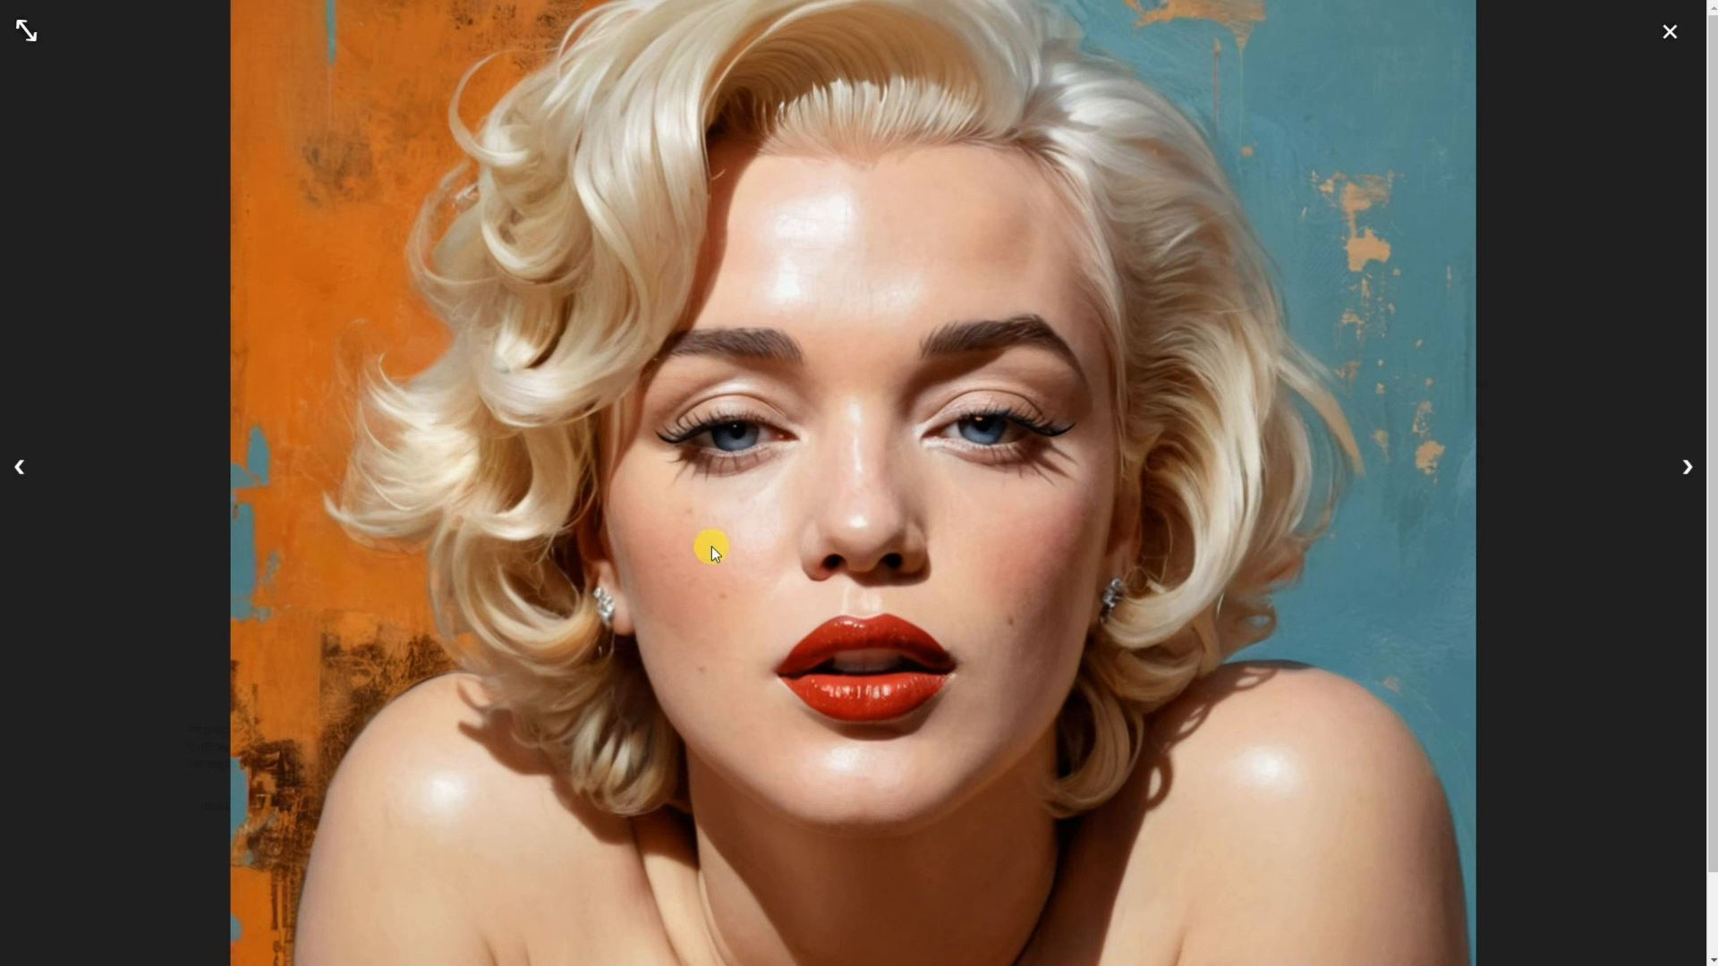
click(1687, 465)
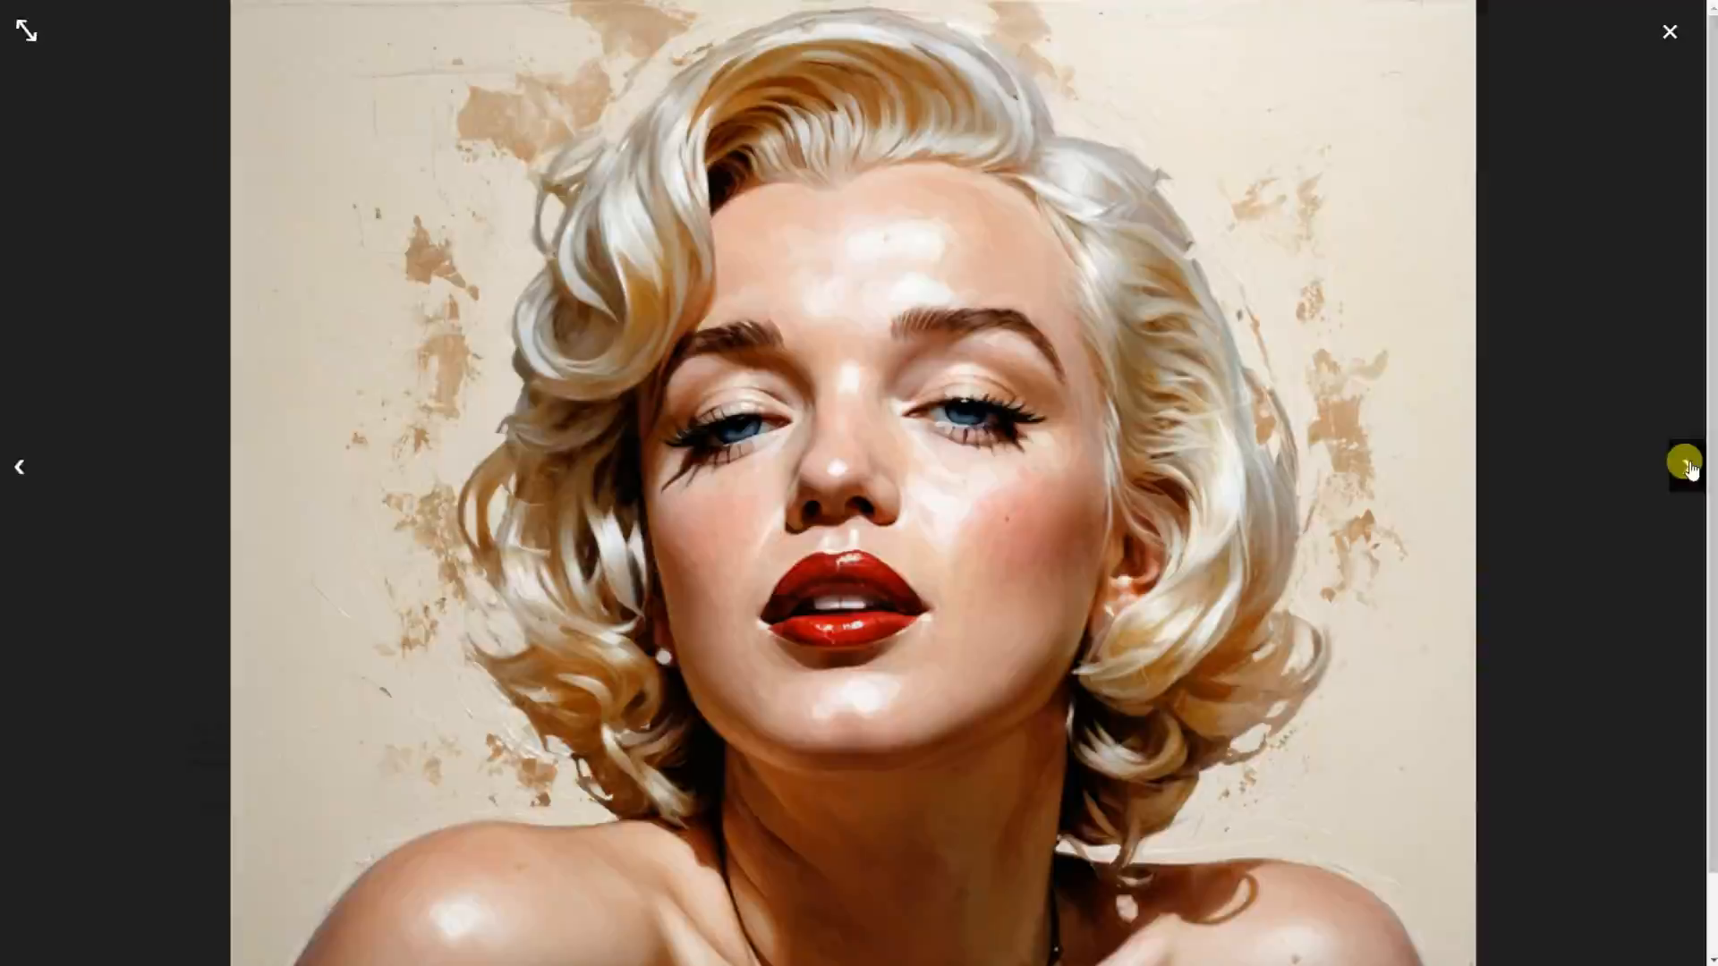